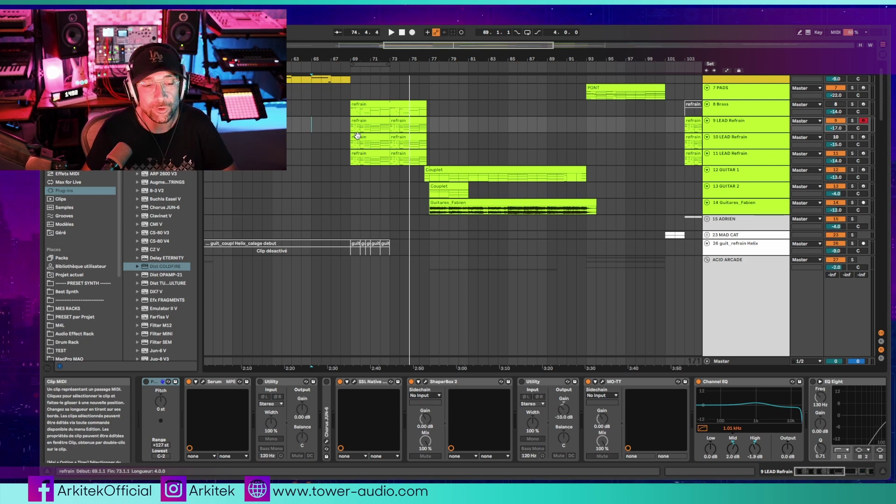
Play the LEAD Refrain part and compare the sound with Dist COLDFIRE bypassed and active on track 10
key(space)
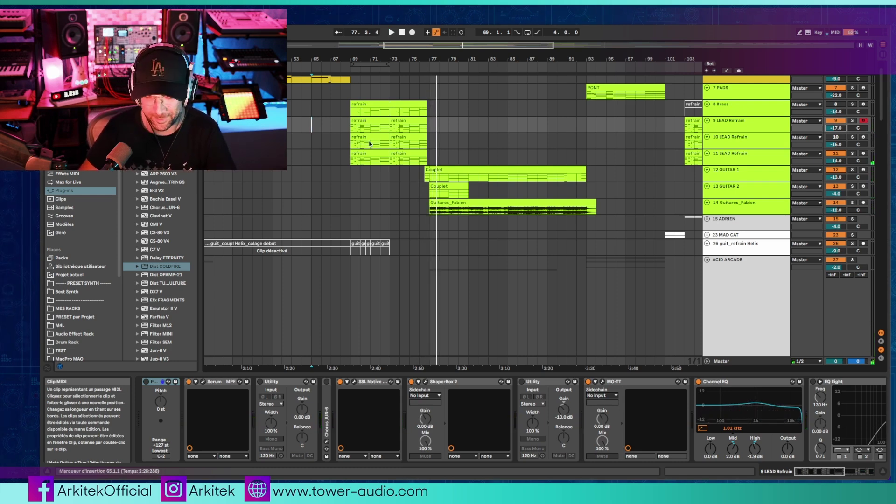
click(374, 138)
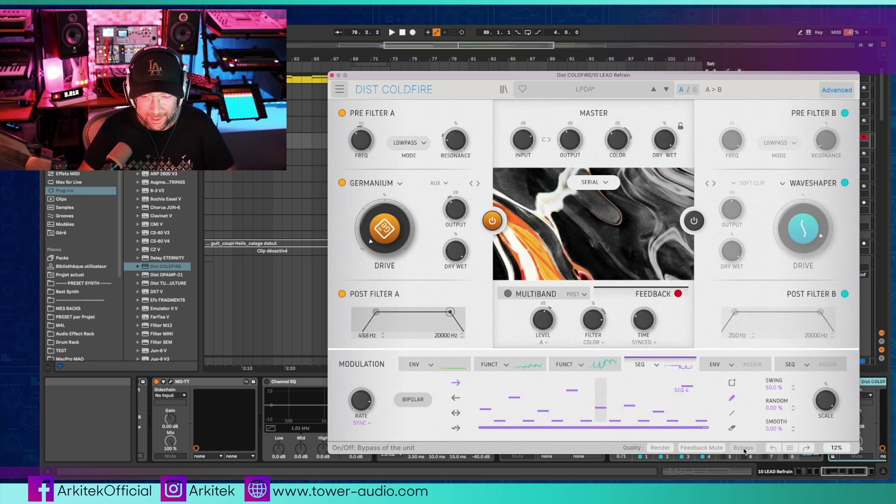
click(744, 449)
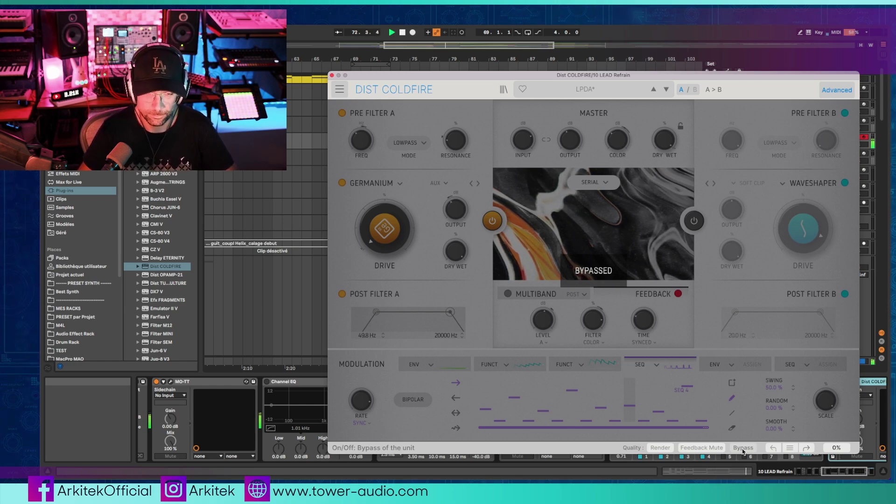
click(743, 449)
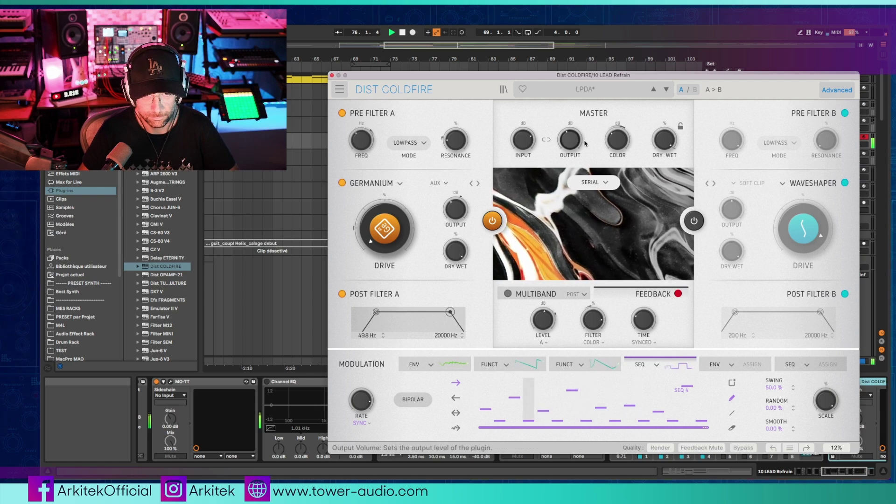
mouse_move(576, 146)
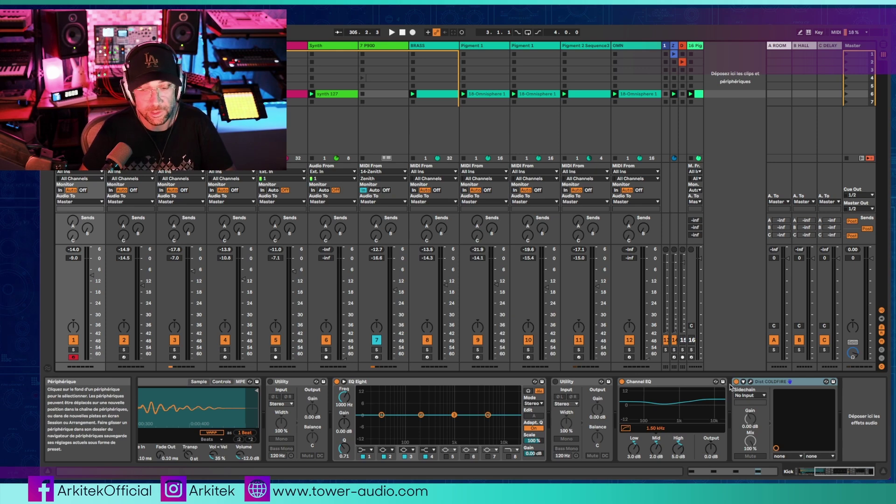
Stop playback and open Dist COLDFIRE on the 16-Pigments track in its advanced view
key(space)
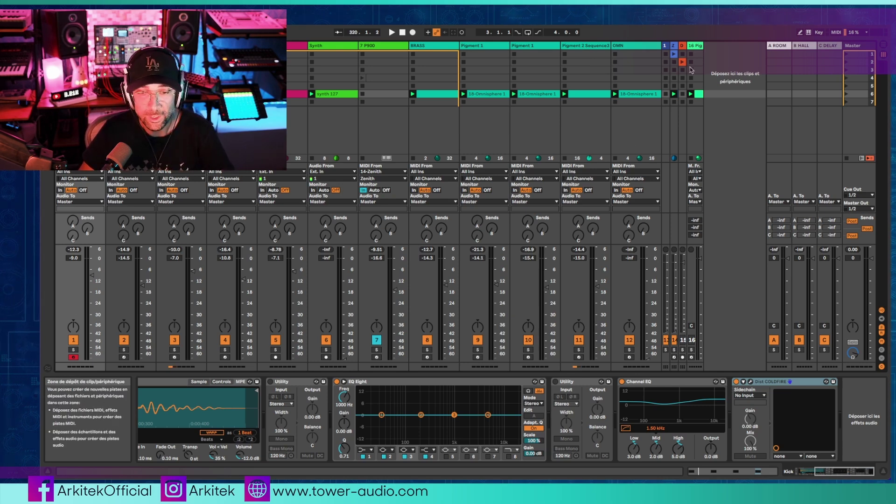
click(695, 46)
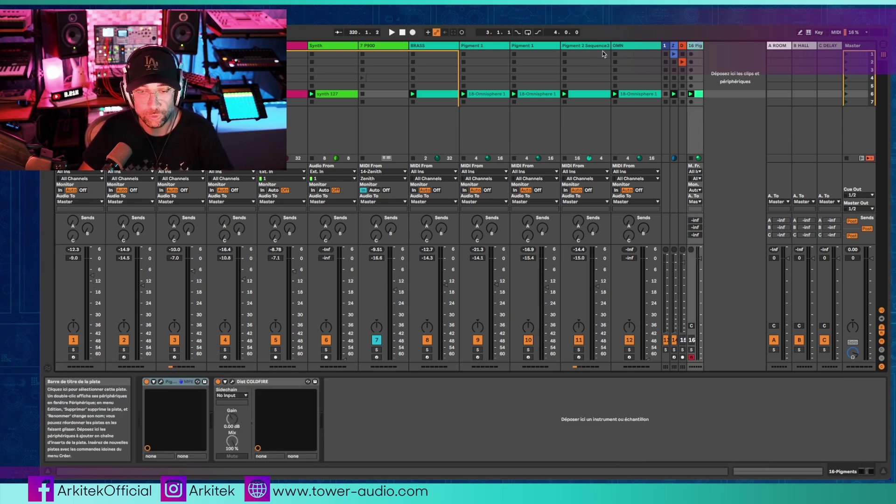
click(232, 382)
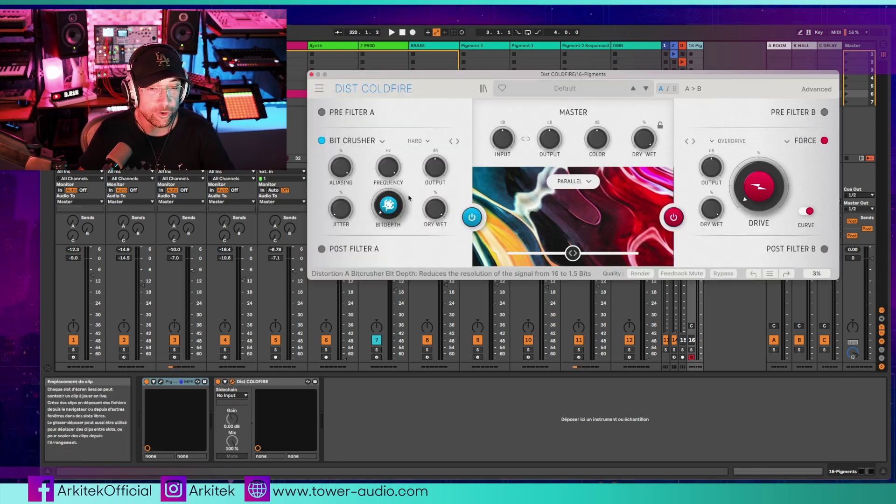
click(807, 91)
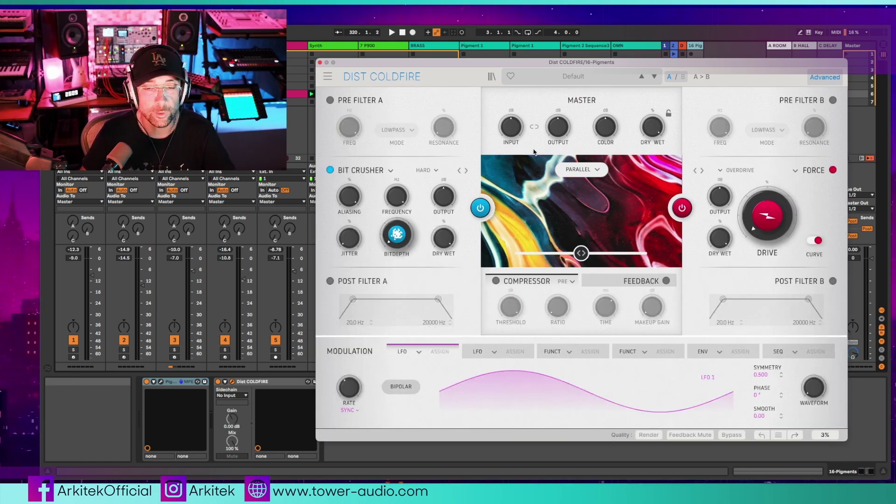
Look through Dist COLDFIRE's preset categories from the simple view, and return to the advanced view
click(824, 77)
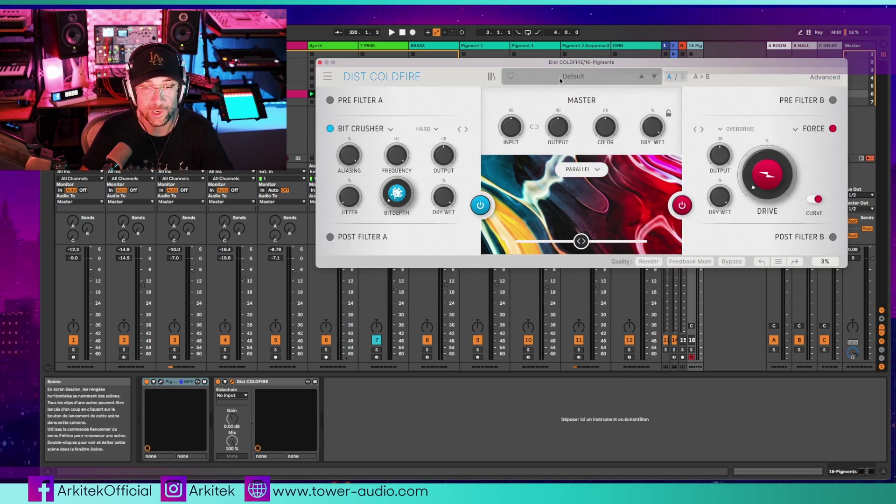
click(575, 79)
mouse_move(564, 108)
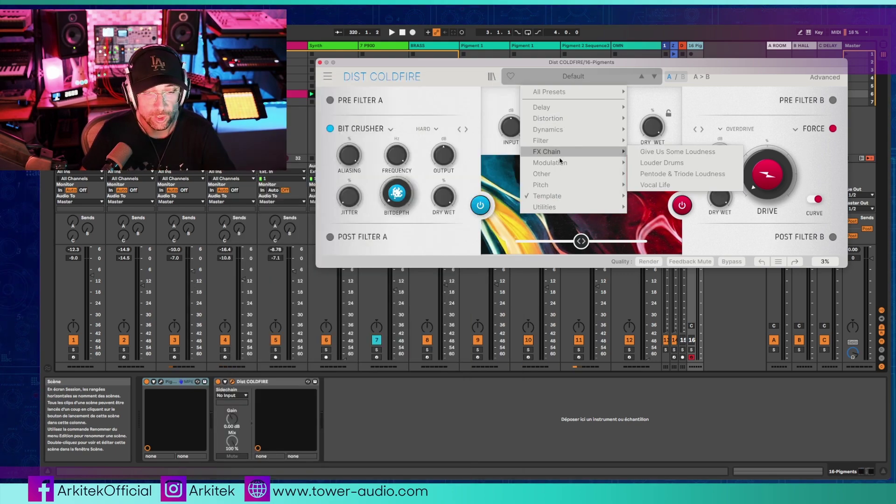
mouse_move(556, 206)
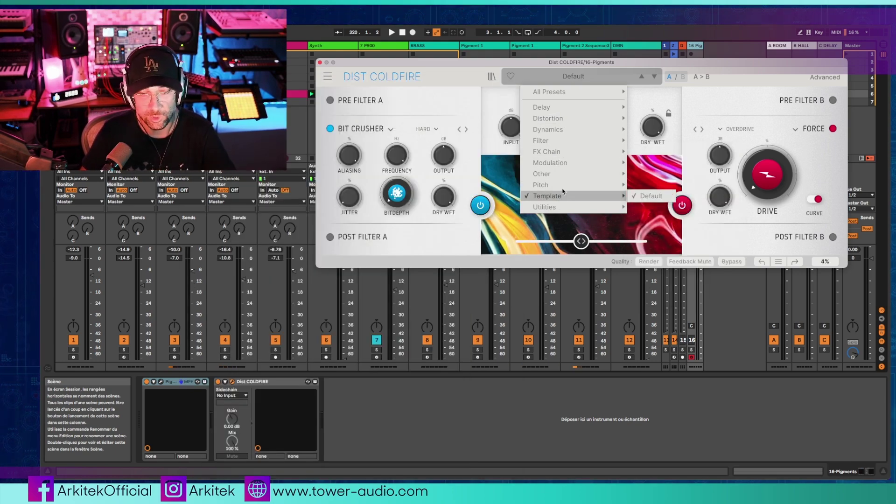
click(825, 77)
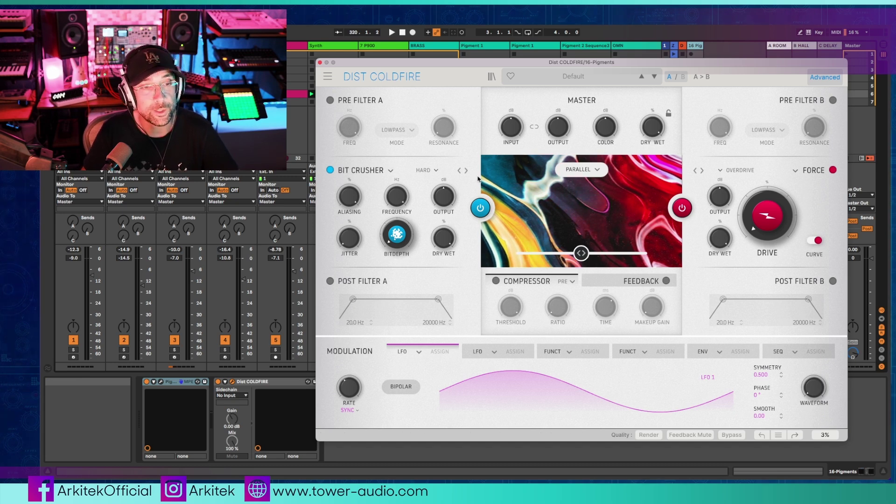
Try Bit Inverter, Bit Crusher, Wavefolder and Rectifier in turn as the type of distortion A
click(391, 170)
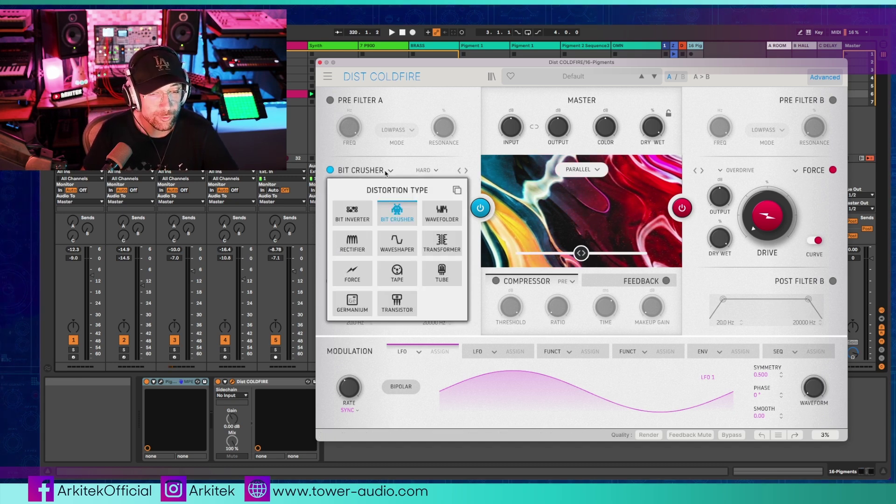
click(353, 205)
click(390, 171)
click(397, 213)
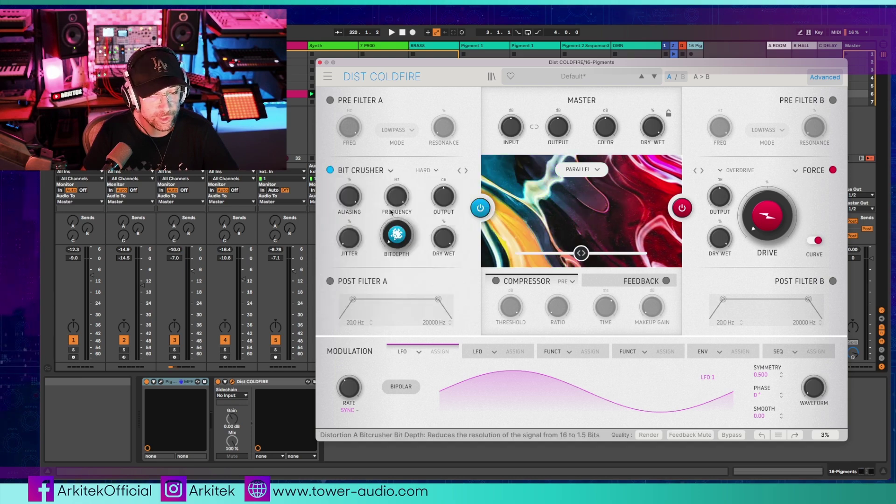
click(390, 170)
click(438, 213)
click(391, 170)
click(360, 247)
Try Waveshaper, Transformer, Force and Tape in turn as the type of distortion A
click(390, 170)
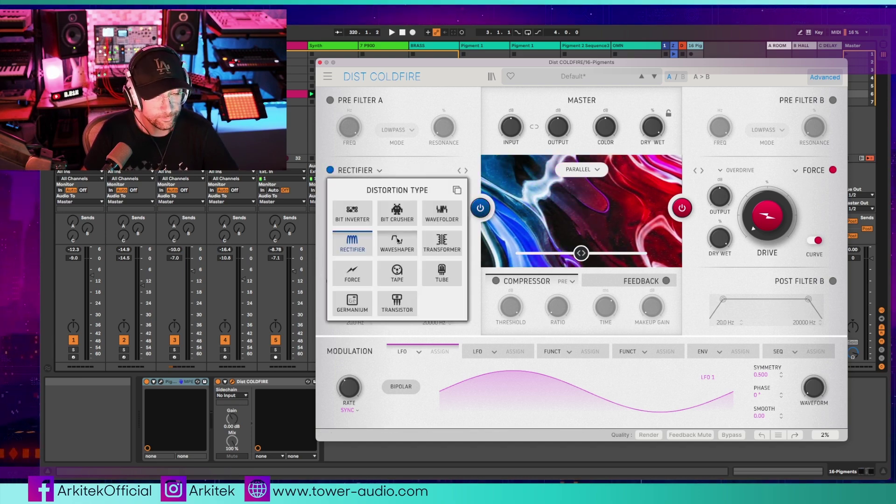
click(397, 242)
click(390, 171)
click(424, 248)
click(396, 170)
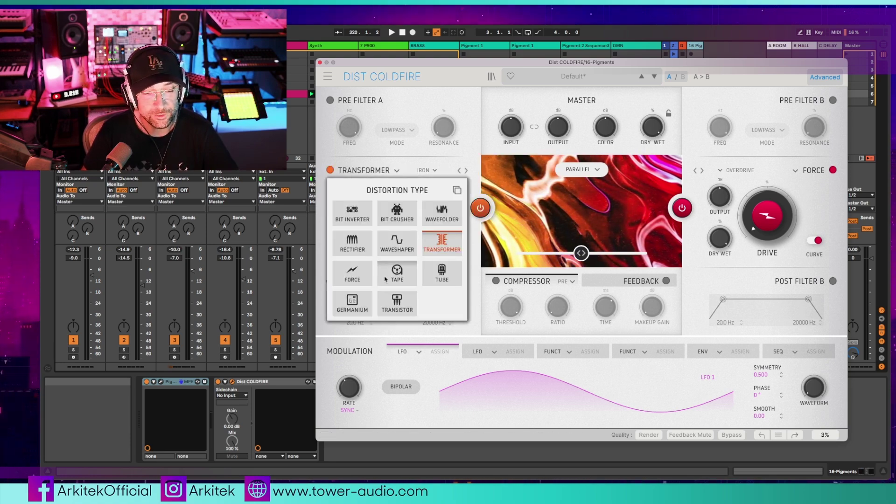
click(352, 273)
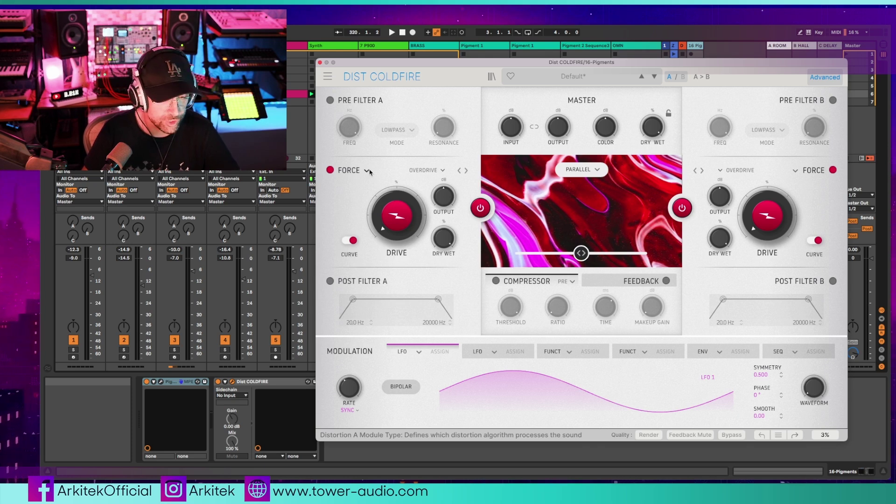
click(370, 171)
click(407, 277)
Try Tube, Germanium and Transistor in turn as the type of distortion A
click(366, 172)
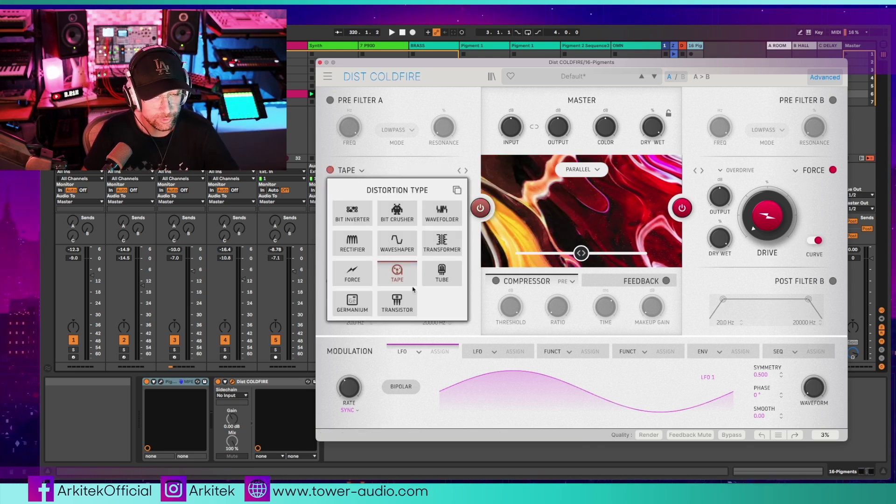
click(443, 281)
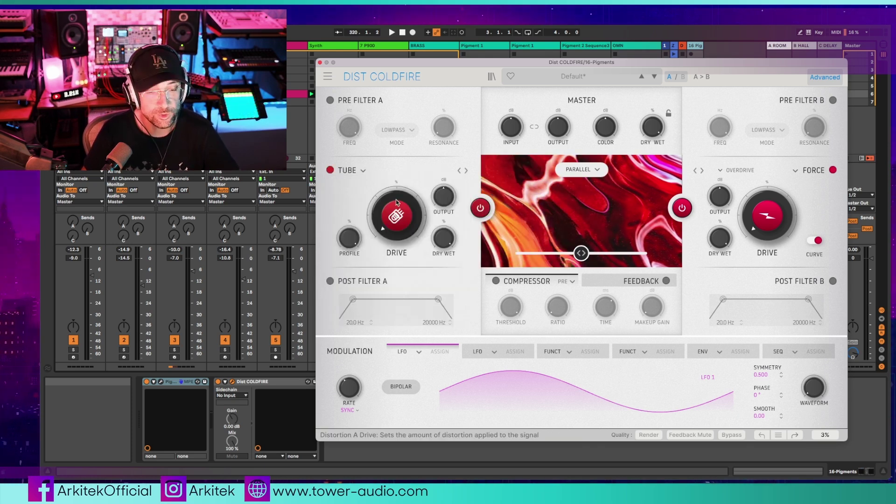
click(364, 171)
click(357, 308)
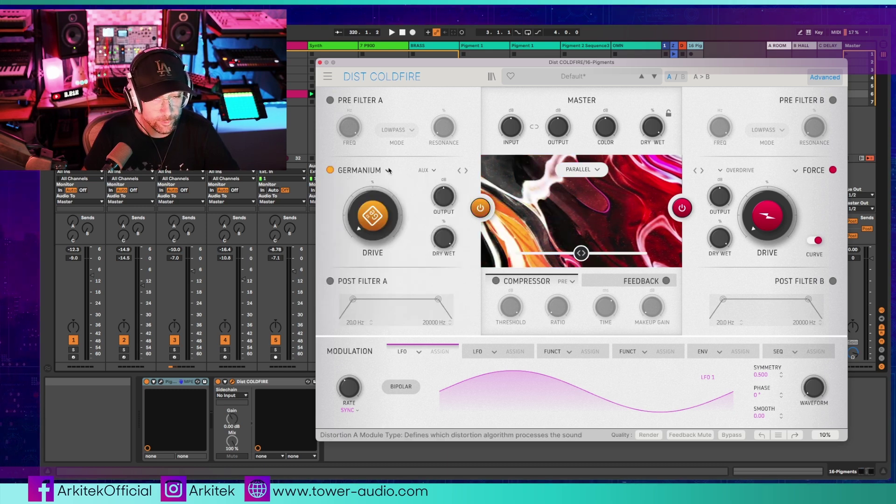
click(364, 171)
click(404, 309)
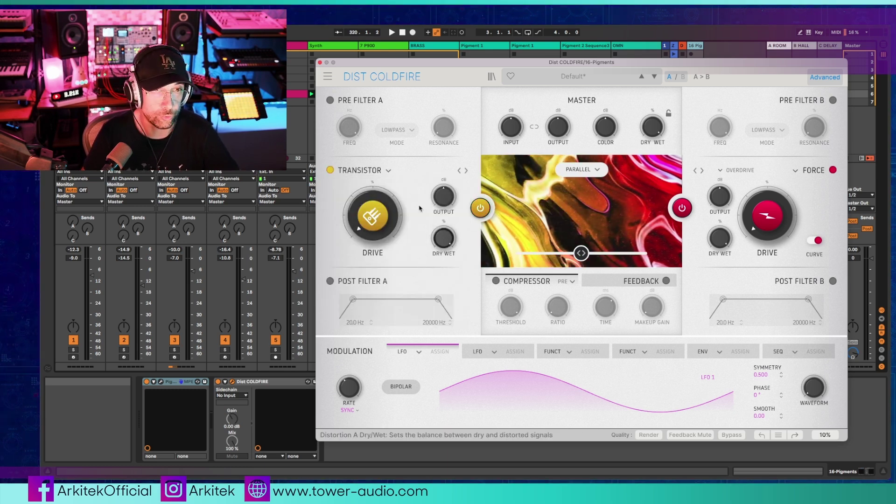
Revisit the Waveshaper, Rectifier and Wavefolder types for distortion A
click(387, 171)
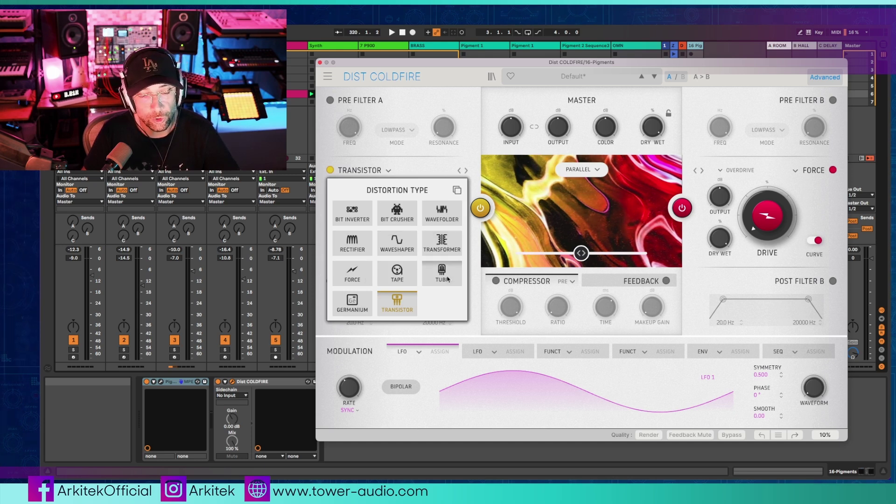
click(397, 241)
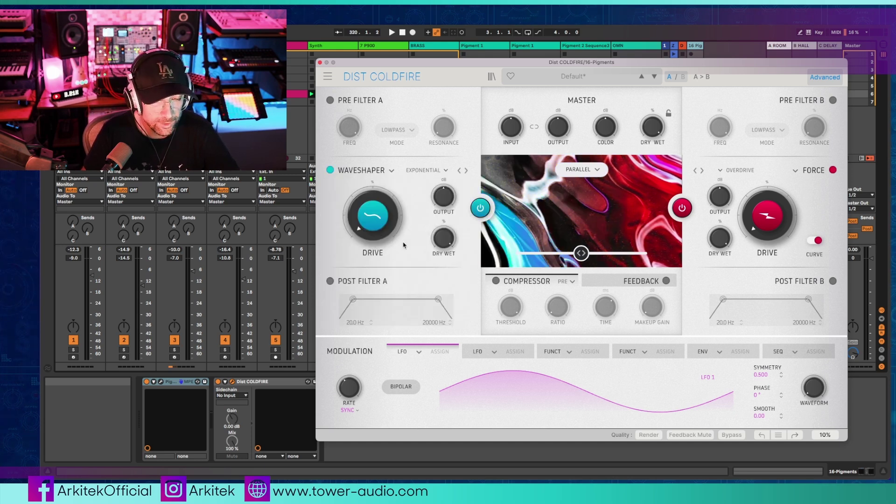
click(391, 172)
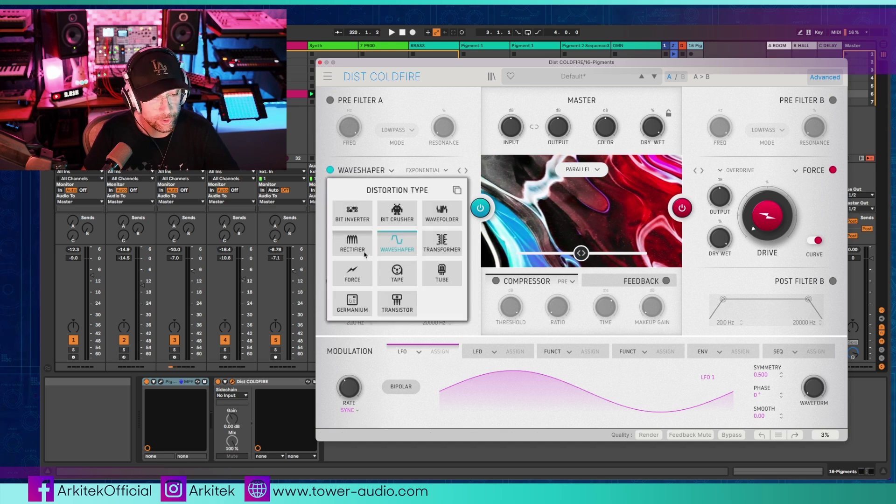
click(352, 242)
click(380, 171)
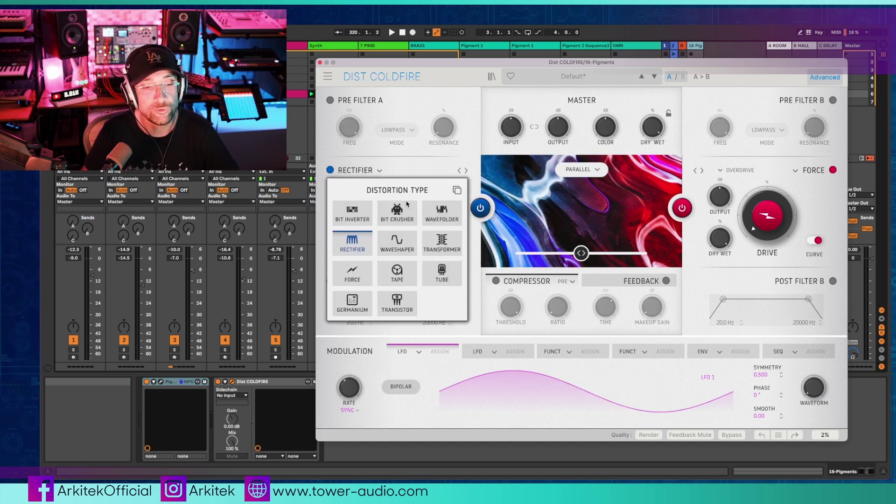
click(440, 219)
Switch distortion A to Bit Crusher and on to Bit Inverter
click(392, 173)
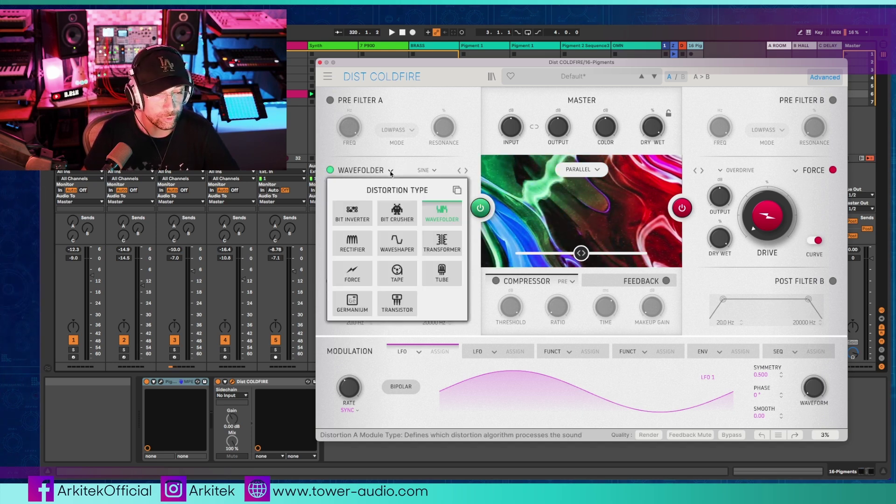
click(390, 214)
click(391, 171)
click(353, 211)
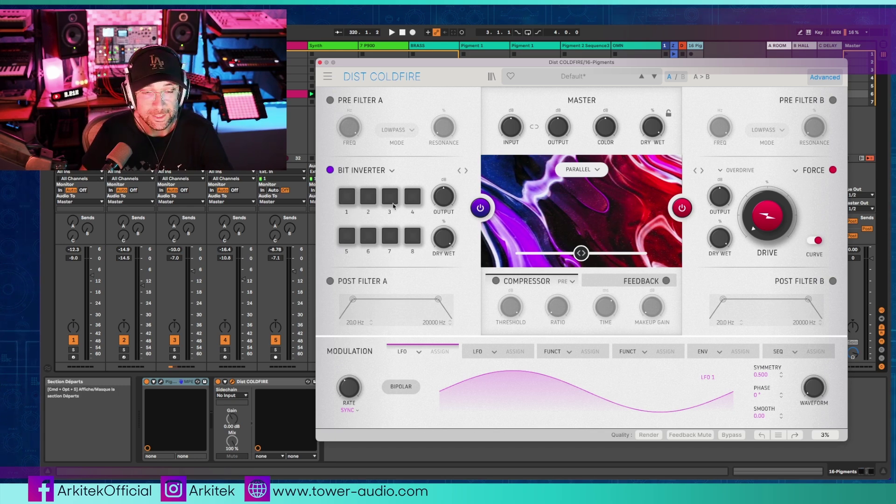
Try the Even and Odd modes of the Force module in distortion B
click(742, 171)
click(744, 171)
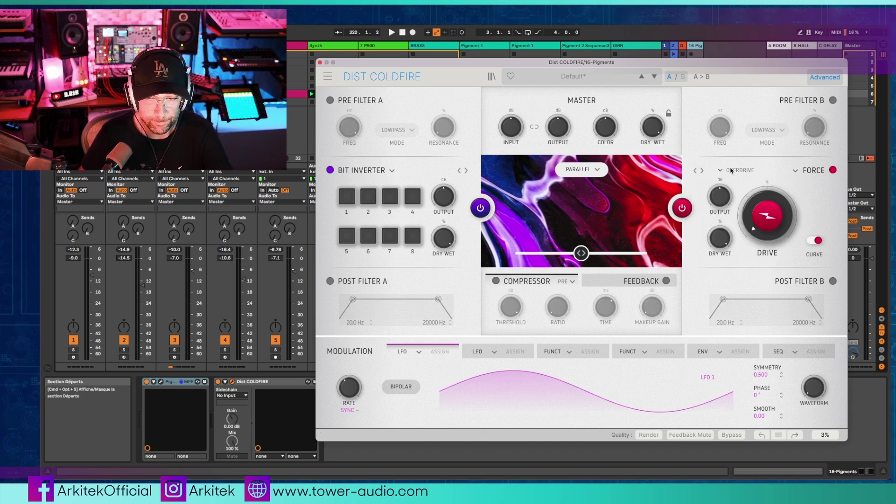
click(812, 170)
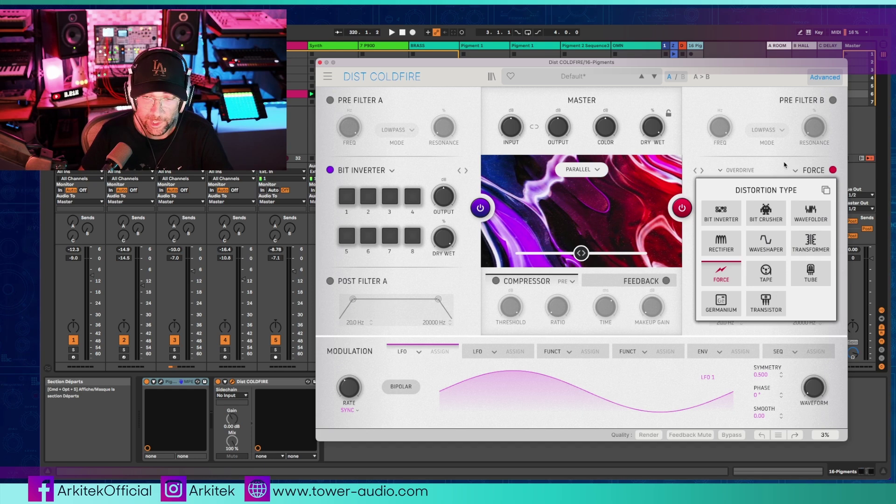
click(785, 164)
click(740, 170)
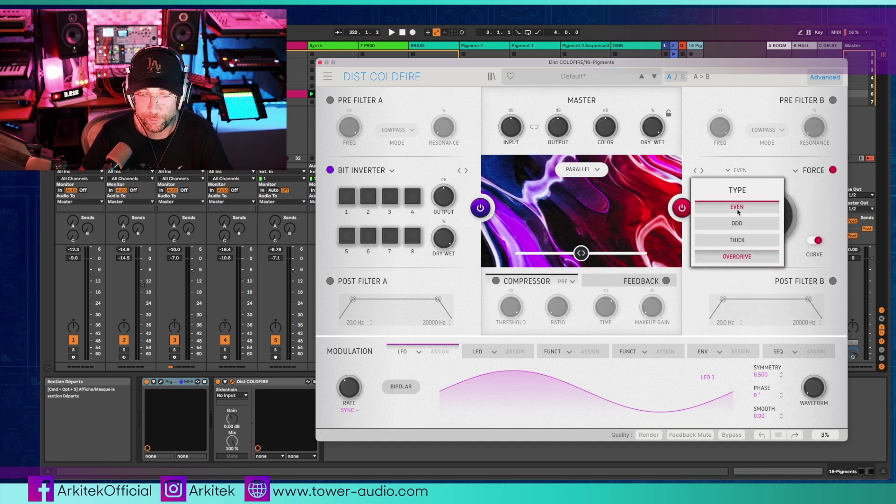
click(737, 211)
click(744, 171)
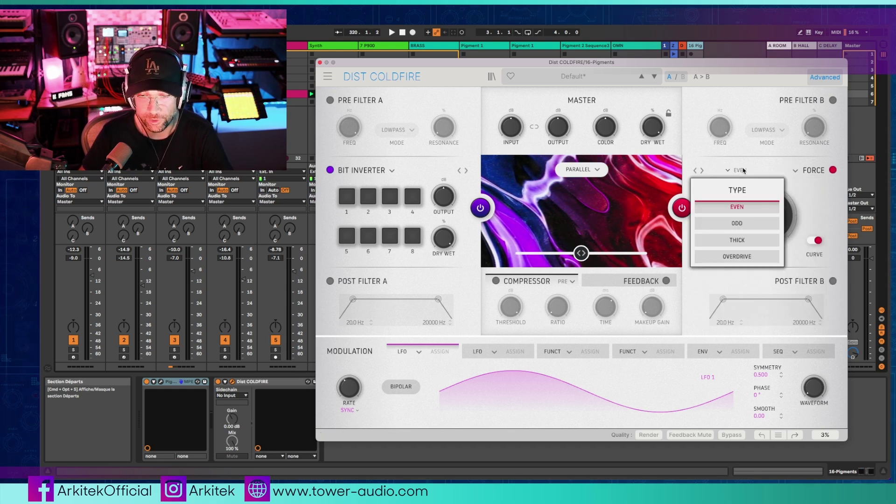
click(735, 225)
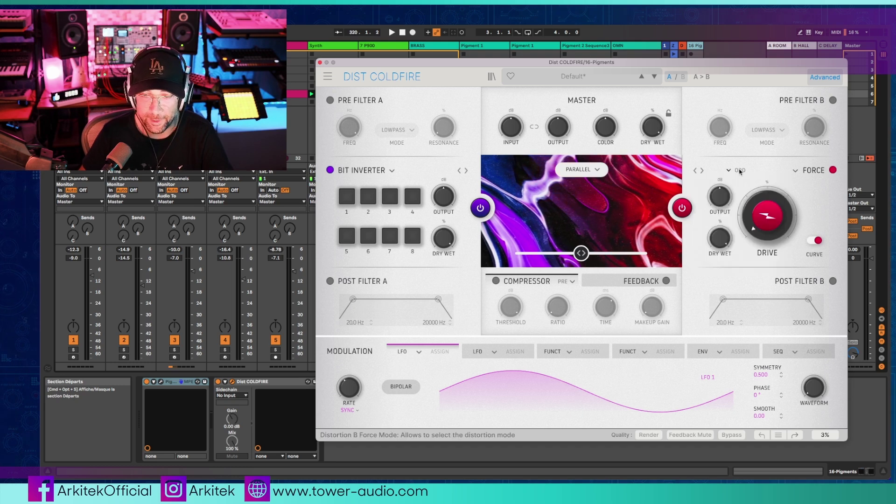
Try Tape and Transformer as the type of distortion B, and look at the Transformer's Nickel and Iron options
click(812, 170)
click(766, 273)
click(816, 170)
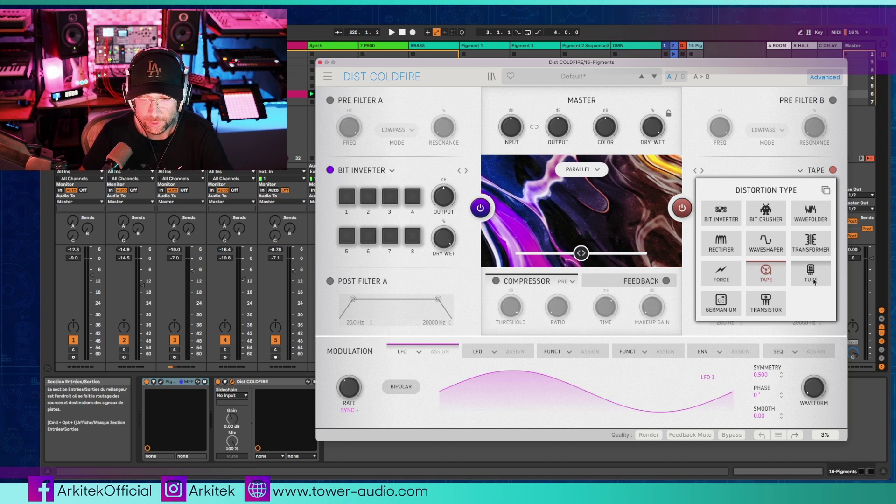
click(815, 253)
click(743, 171)
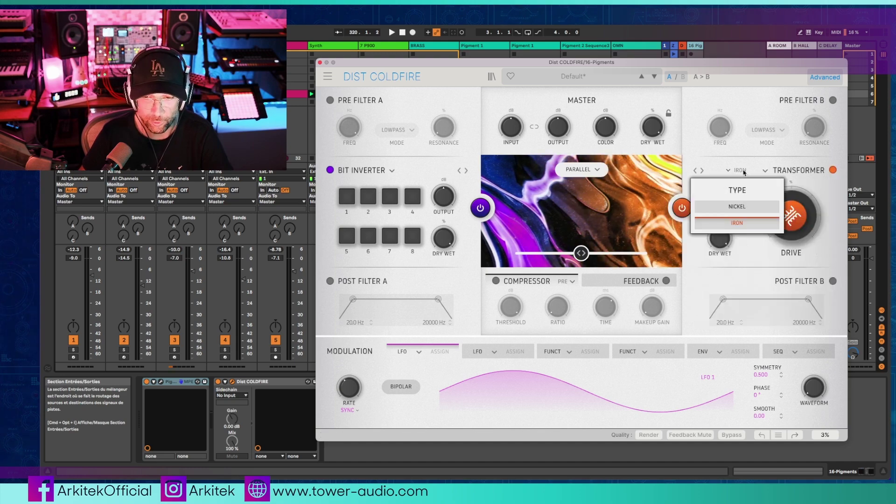
click(742, 171)
Try Germanium with the Mic option in distortion B, and switch the unit back to Tape
click(799, 170)
click(766, 214)
click(738, 170)
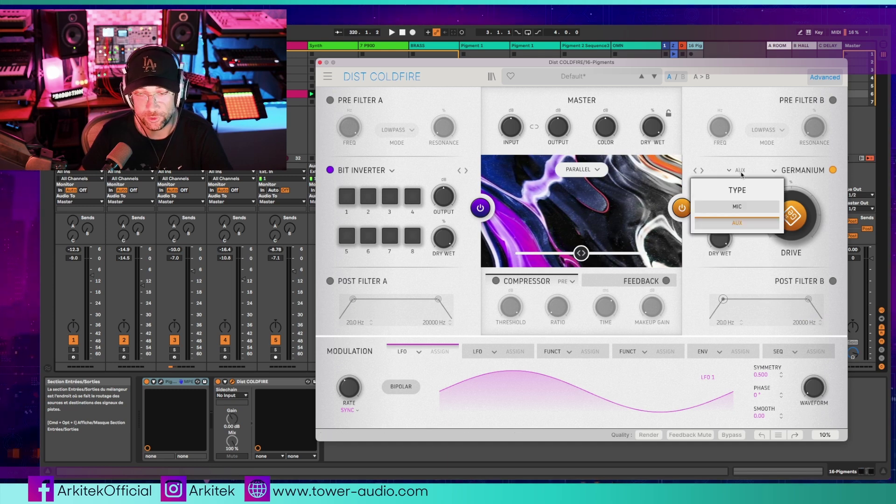
click(733, 204)
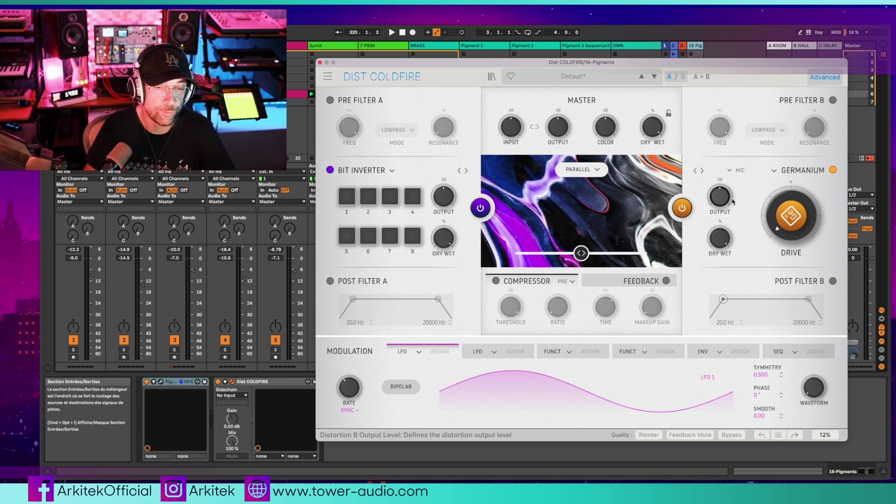
click(787, 175)
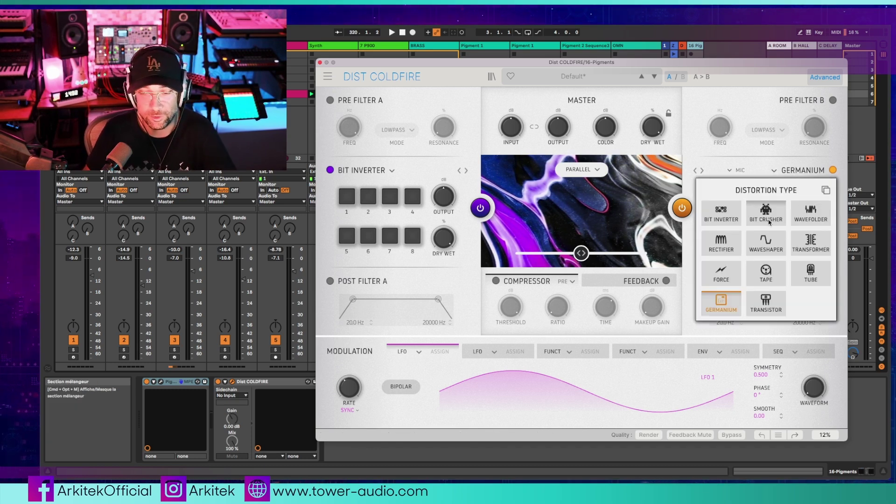
click(771, 276)
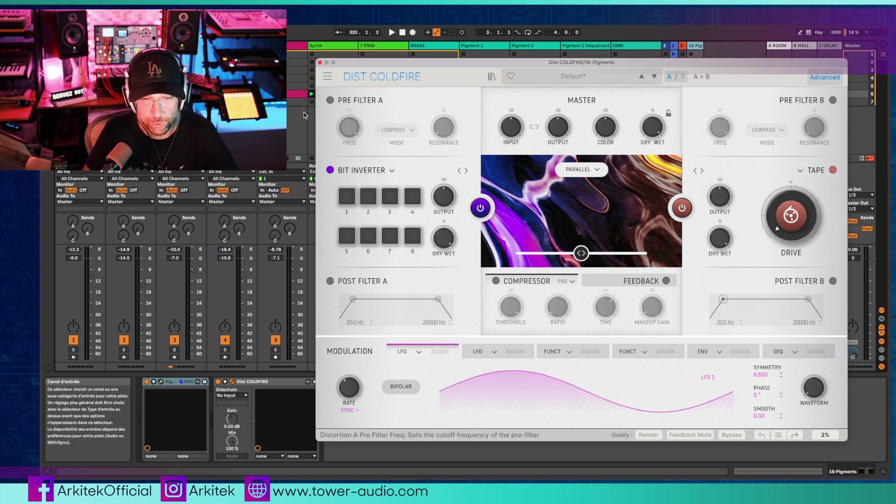
Enable Pre Filter A and look through its available filter modes
click(330, 100)
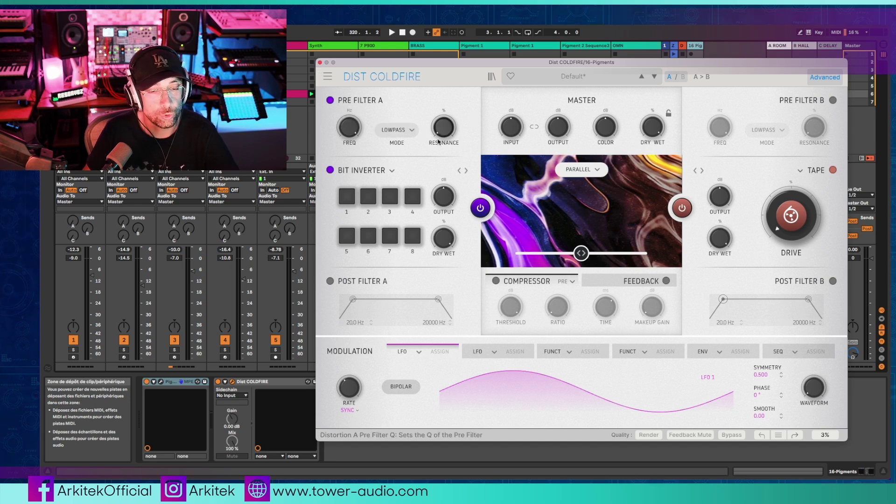
mouse_move(444, 127)
click(396, 130)
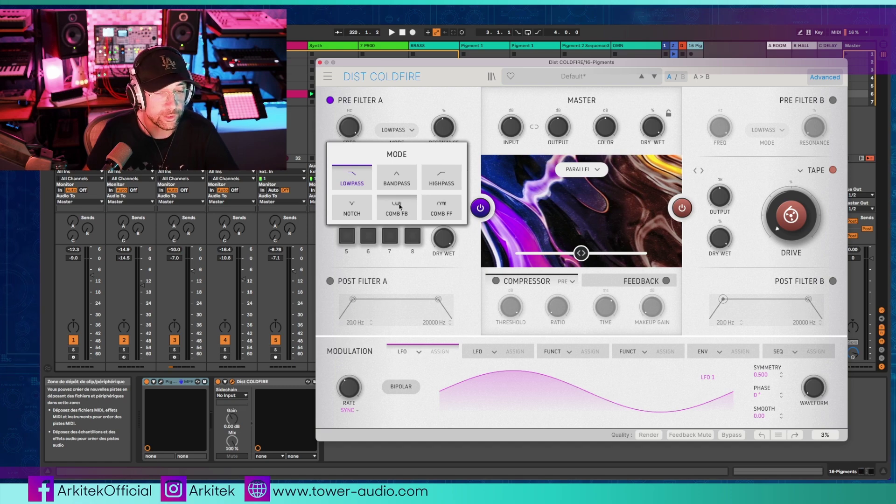
key(Escape)
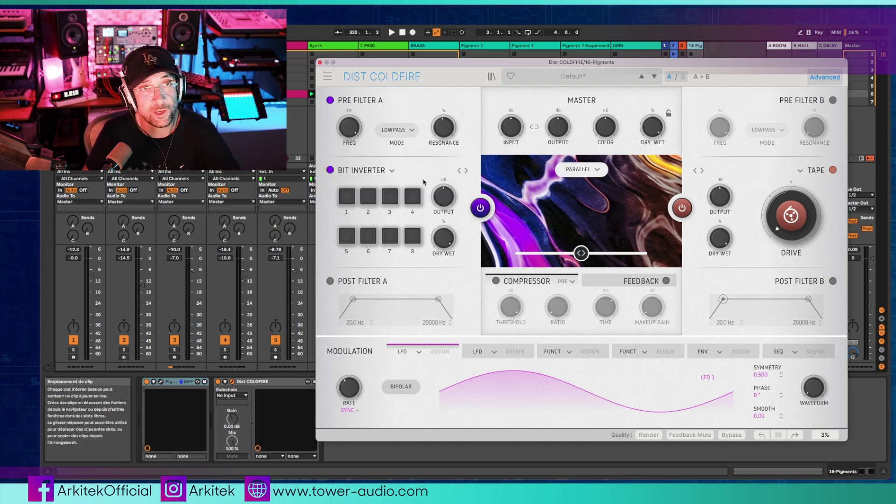
Switch distortion A to Tube and enable Post Filter A, trying out its high-pass and low-pass cutoffs
click(372, 171)
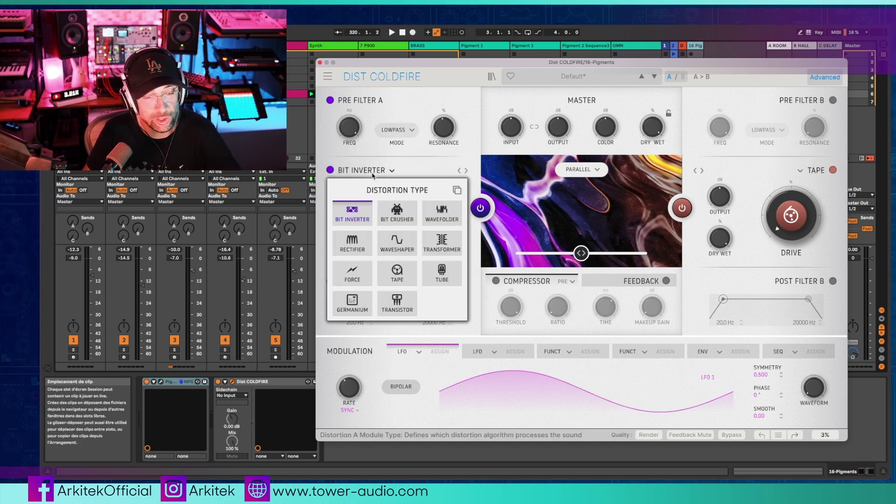
click(441, 273)
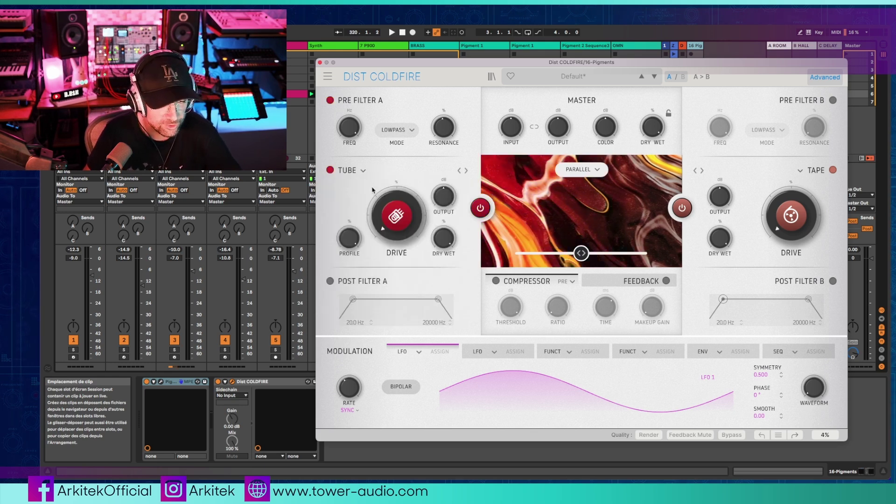
click(330, 281)
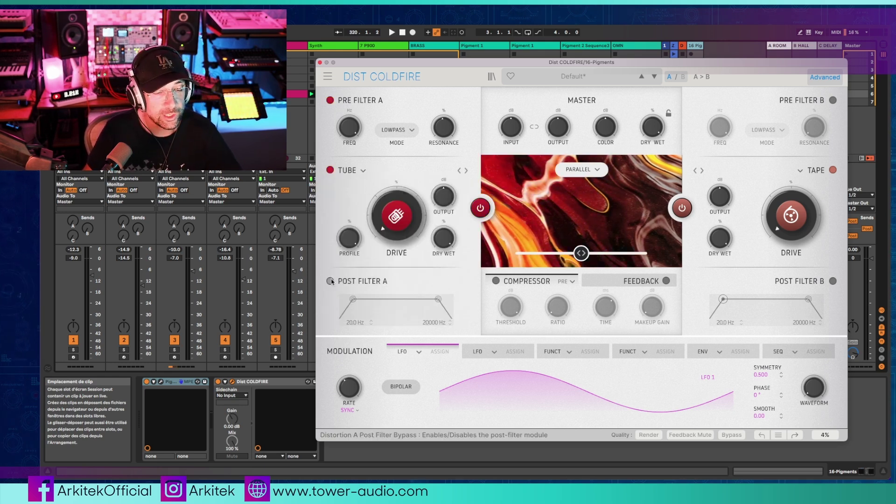
mouse_move(351, 302)
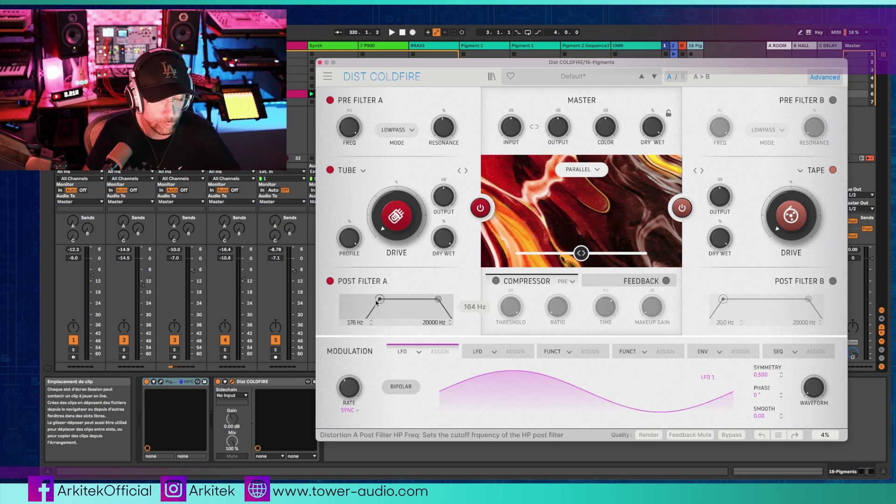
drag(437, 299, 426, 301)
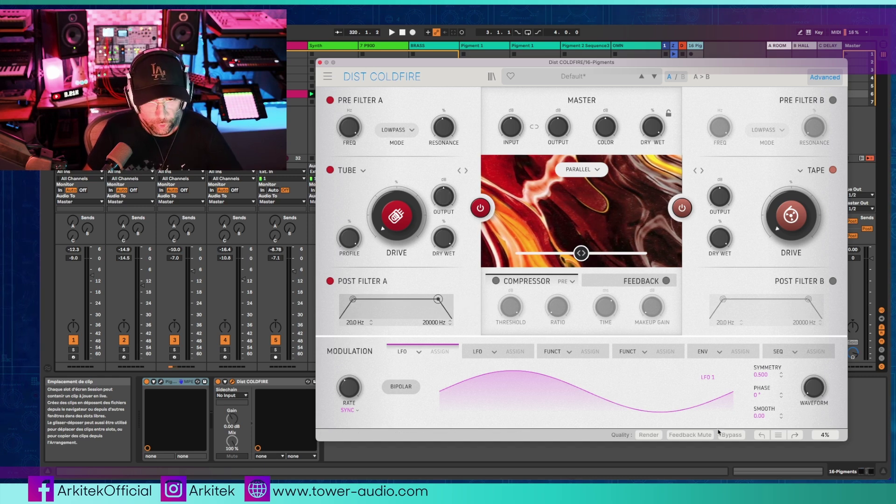
Enable the dynamics module and try its Multiband and Limiter types, ending on Compressor
click(496, 281)
click(527, 282)
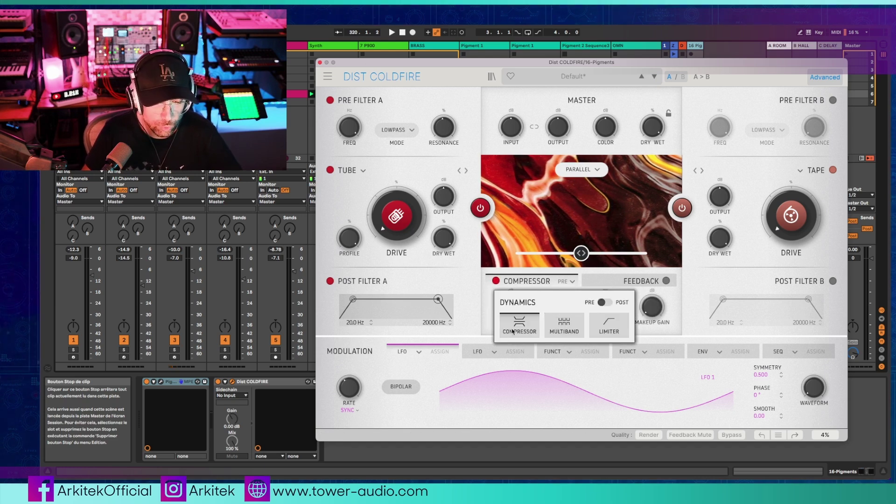
click(559, 327)
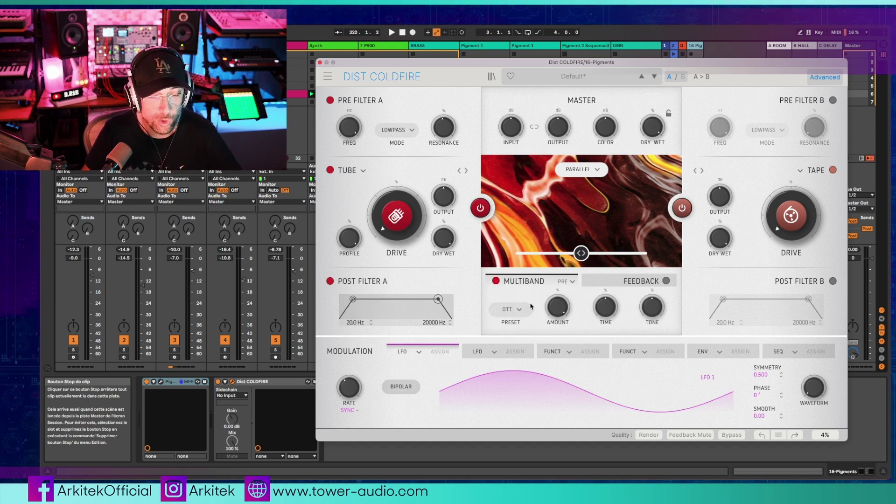
click(560, 283)
click(610, 324)
click(564, 282)
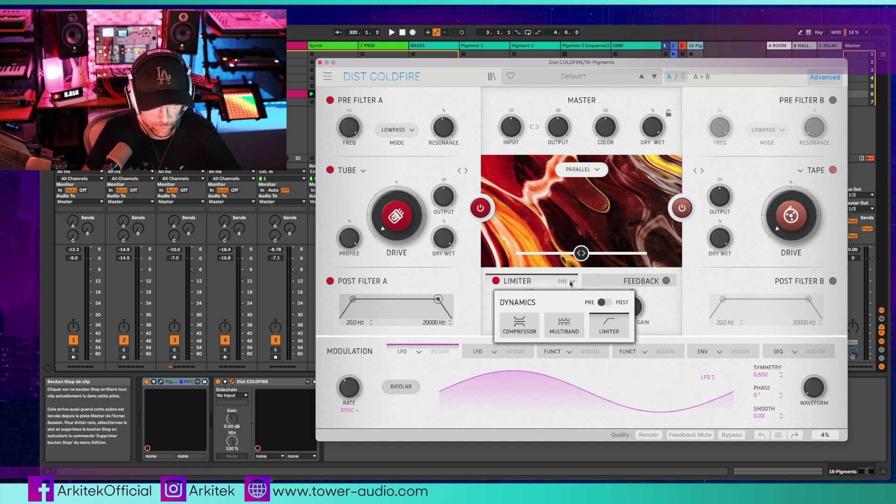
click(559, 326)
click(566, 282)
click(511, 326)
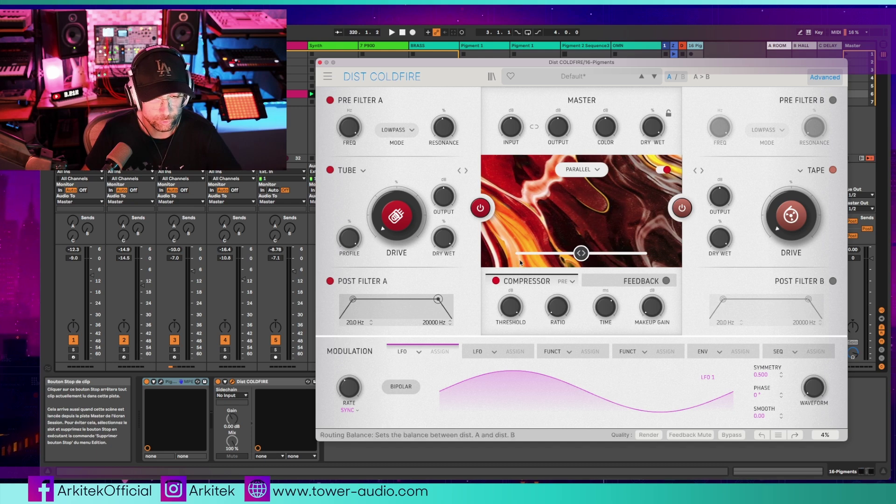
Show the Feedback module's controls and switch the module on and off
click(651, 283)
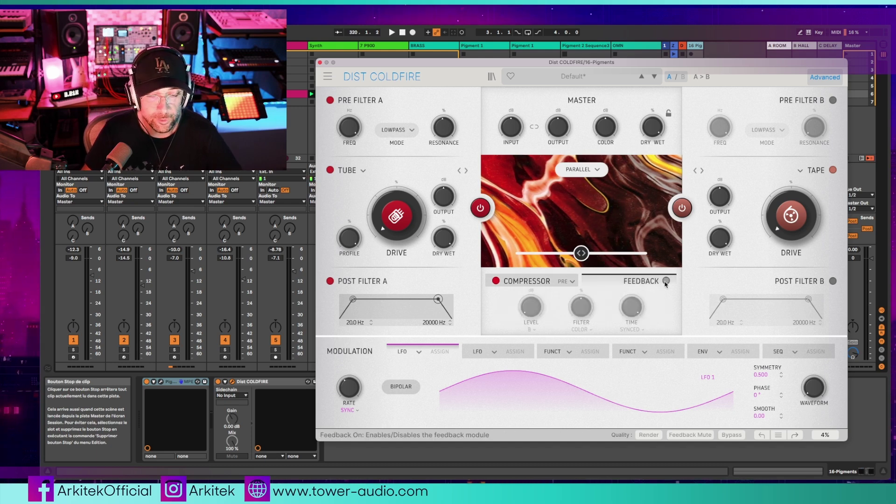
click(666, 281)
click(666, 281)
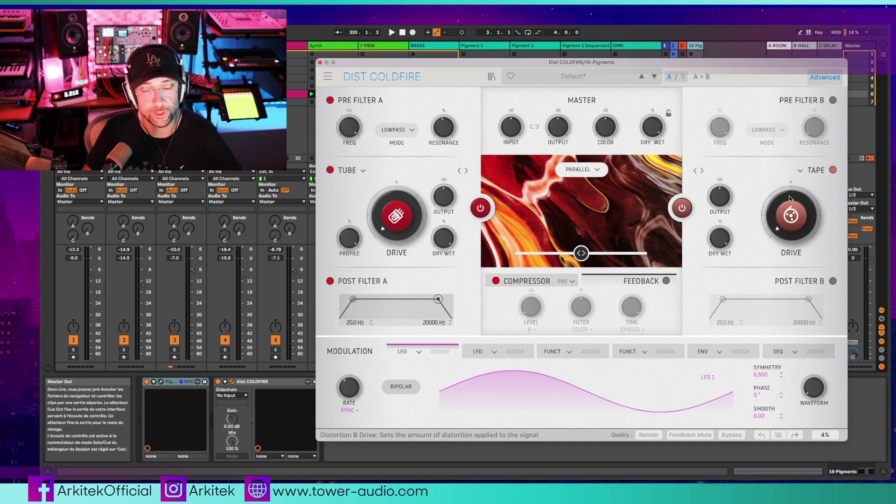
Review the routing options, swap distortions A and B, and set the routing to Serial
click(593, 170)
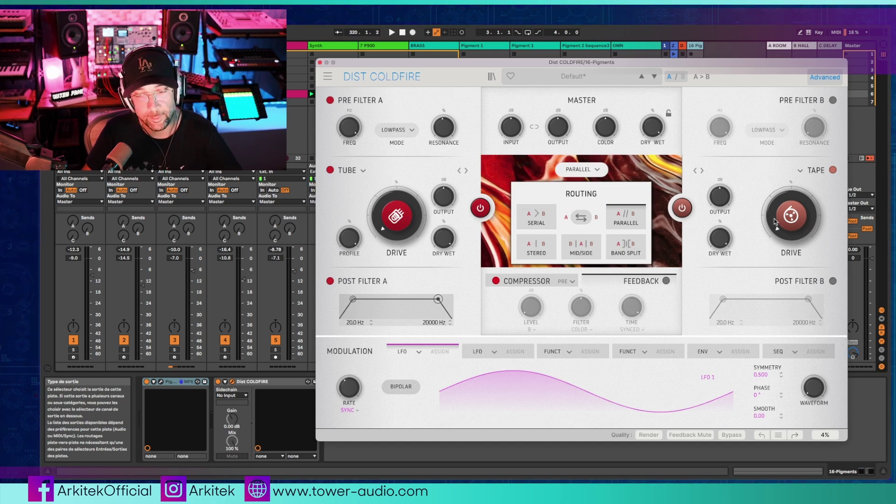
click(659, 168)
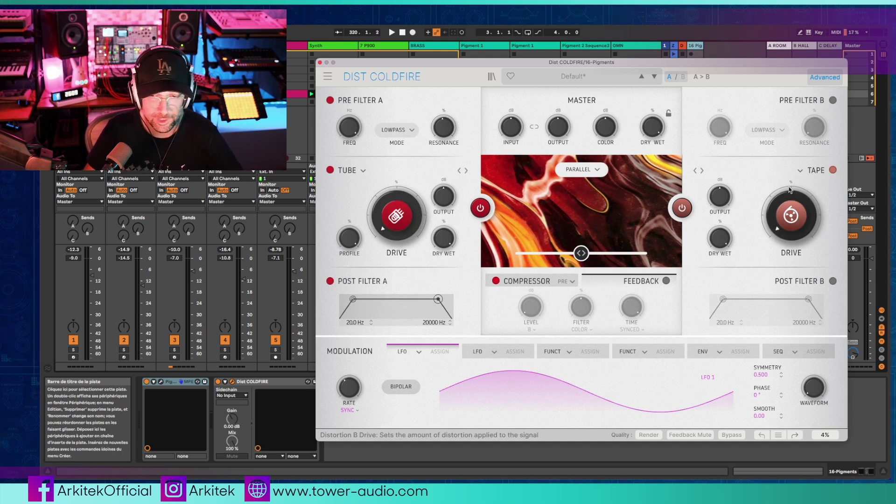
click(593, 171)
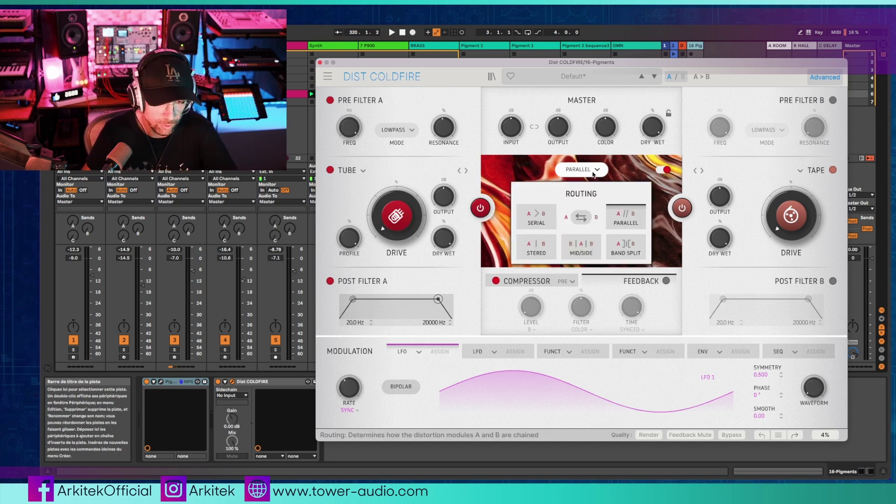
click(576, 221)
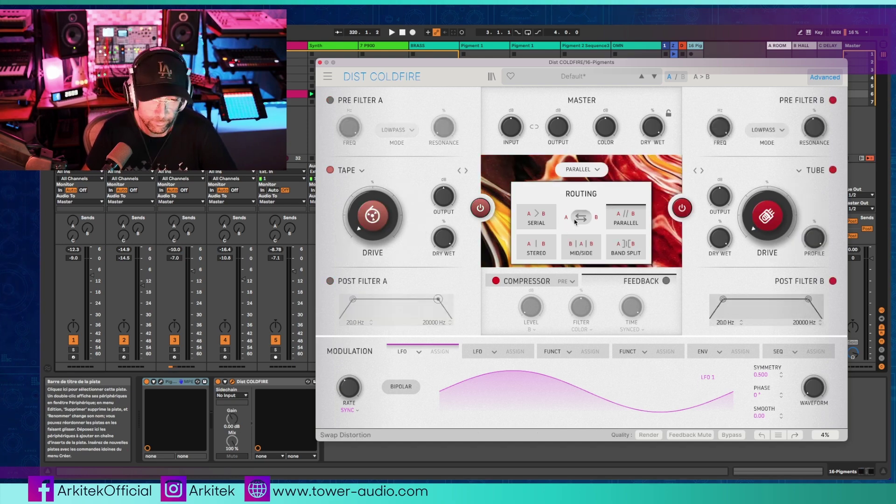
click(536, 217)
click(585, 170)
click(584, 216)
click(584, 216)
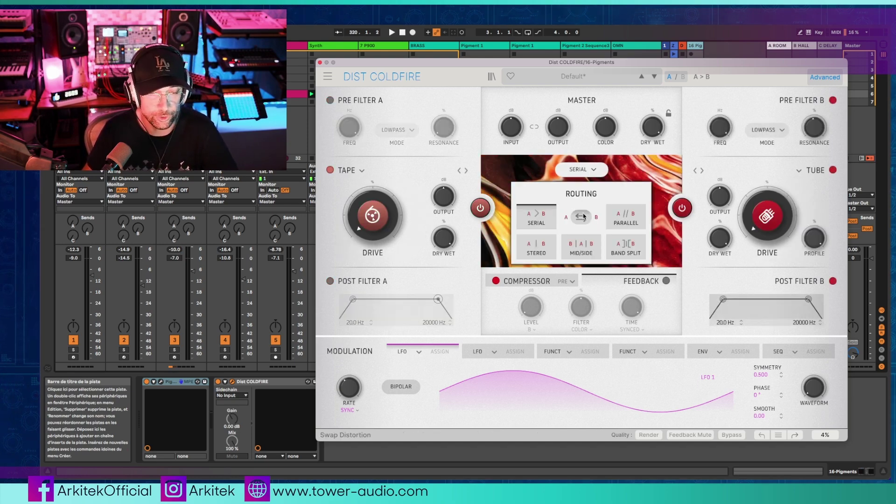
Try the Stereo and Mid/Side routings, and select Band Split while varying its split frequency
click(536, 247)
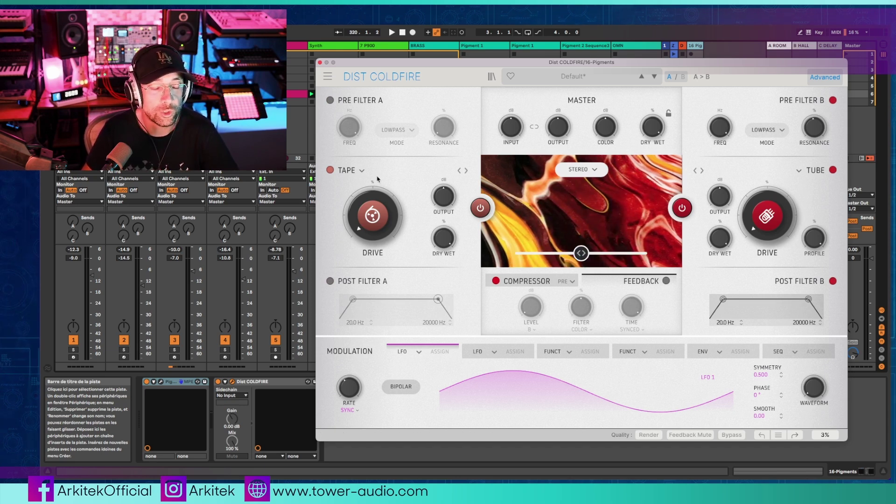
click(581, 170)
click(570, 245)
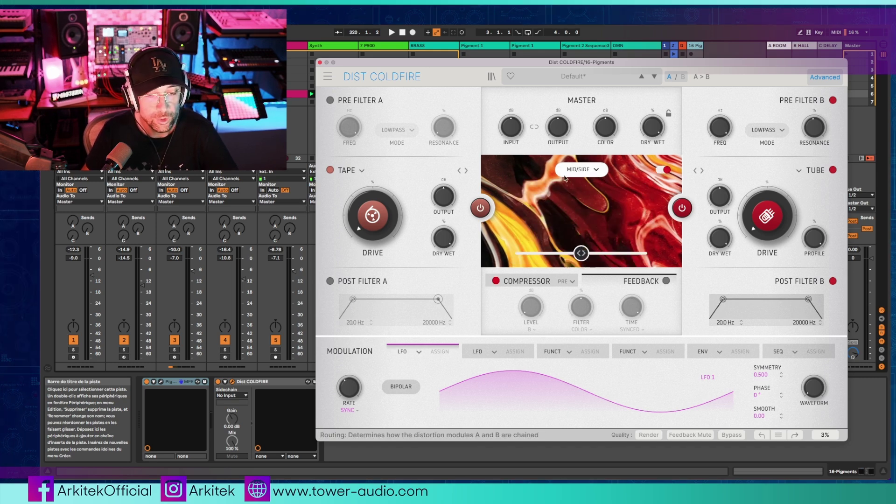
click(582, 170)
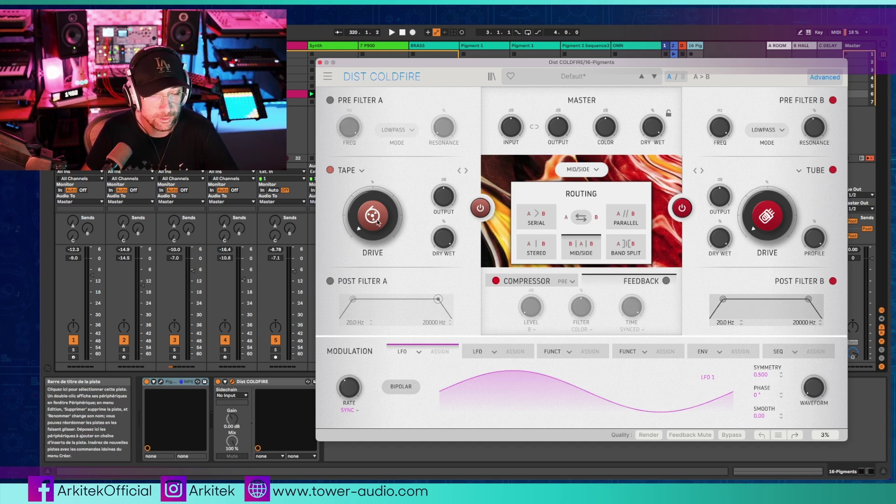
click(630, 247)
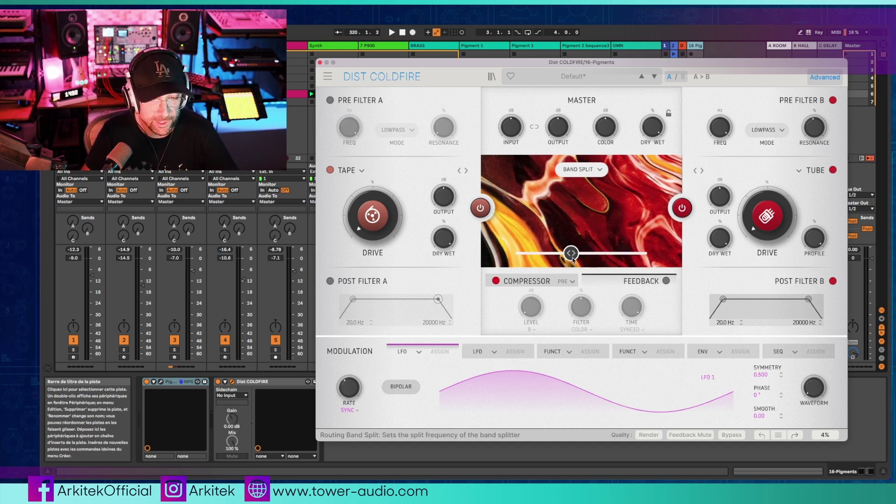
mouse_move(570, 254)
mouse_down()
mouse_move(562, 253)
mouse_move(582, 253)
mouse_up()
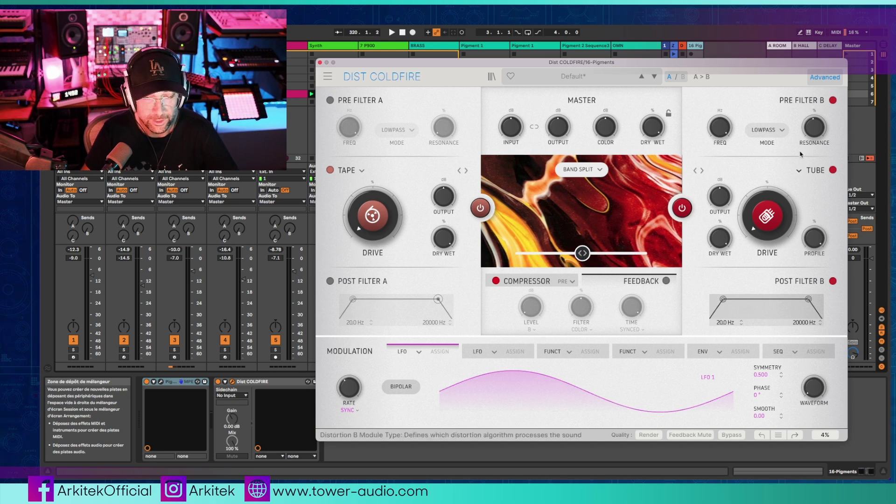
drag(582, 253, 628, 253)
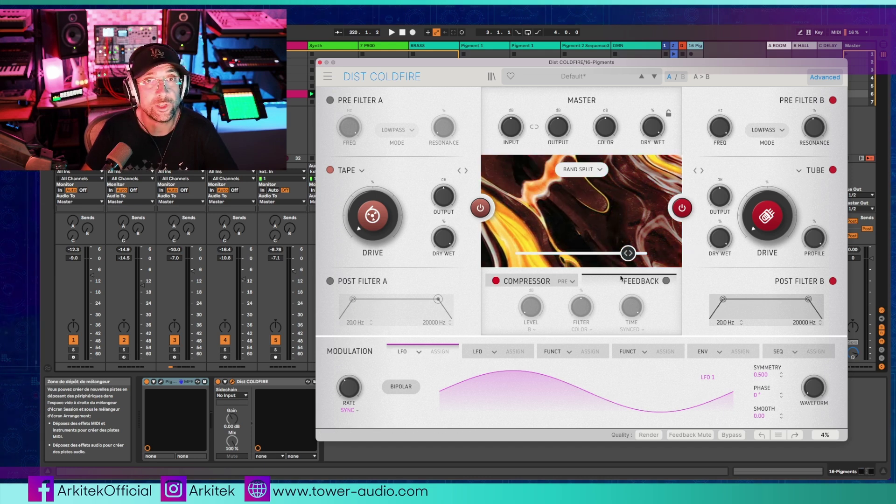
Vary the drive of distortion B with the Tube type and again with the Tape type
drag(768, 216, 767, 187)
click(814, 170)
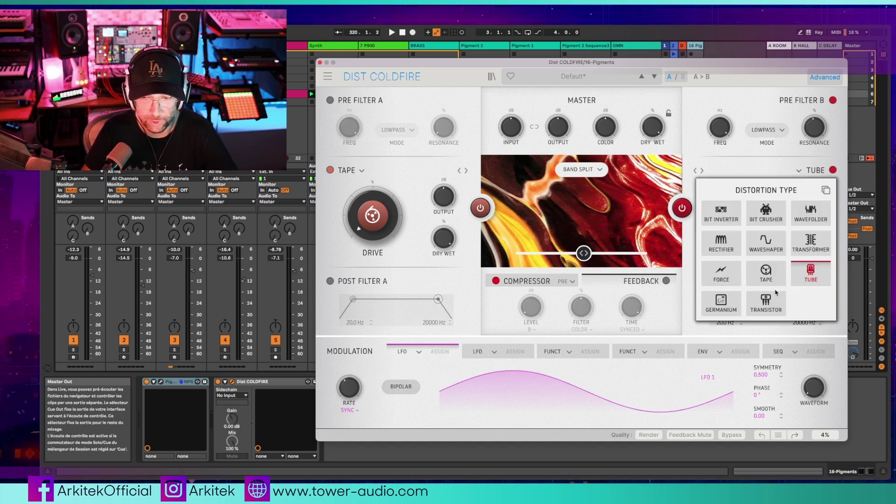
click(766, 252)
drag(791, 216, 790, 252)
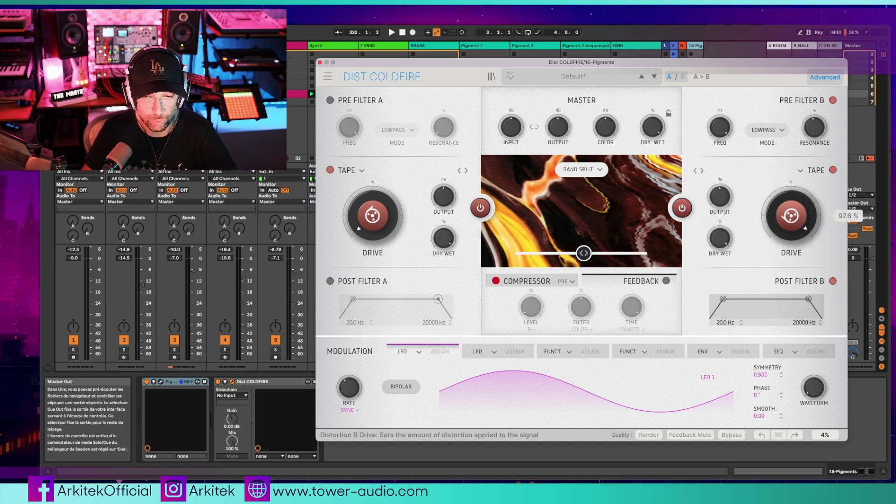
Switch distortion B to Waveshaper and on to Bit Crusher
click(813, 170)
click(766, 243)
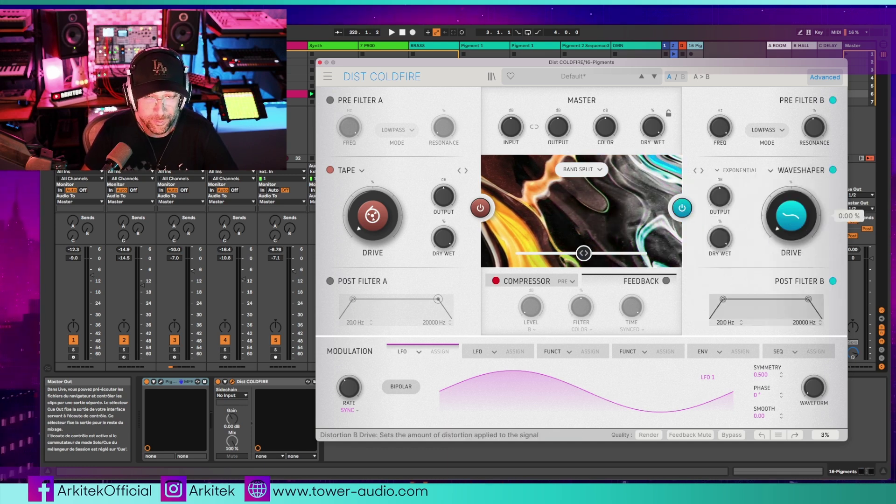
click(802, 170)
click(736, 207)
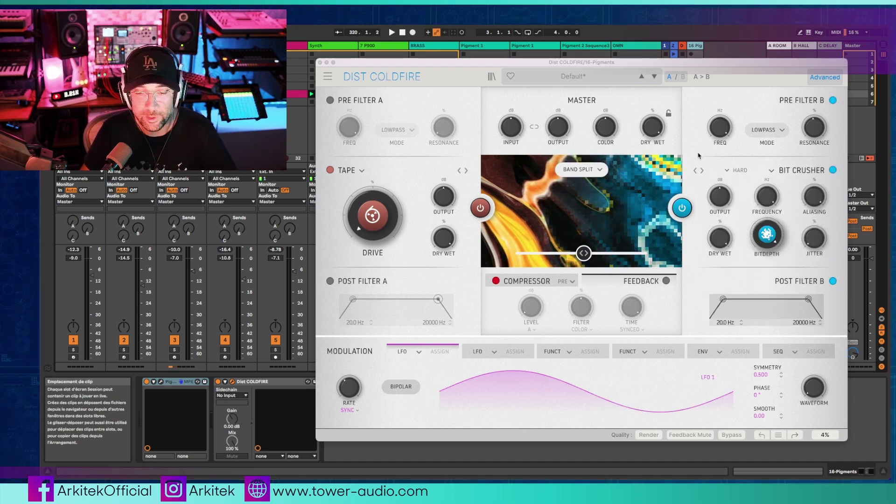
Vary the bit depth of the Bit Crusher in distortion B
drag(747, 64, 753, 63)
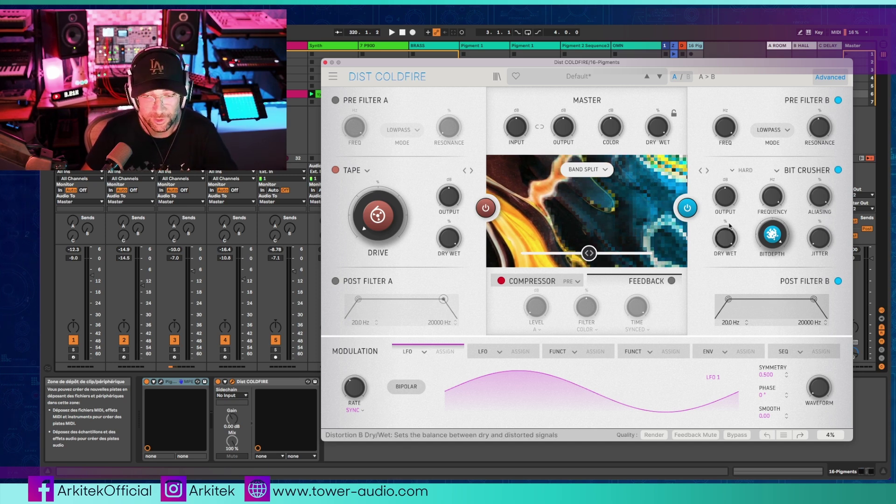
drag(772, 234, 773, 250)
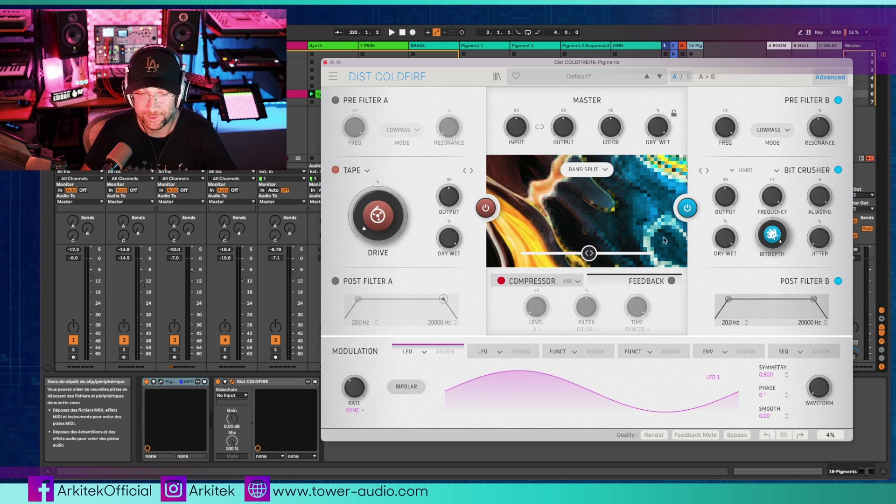
mouse_move(668, 181)
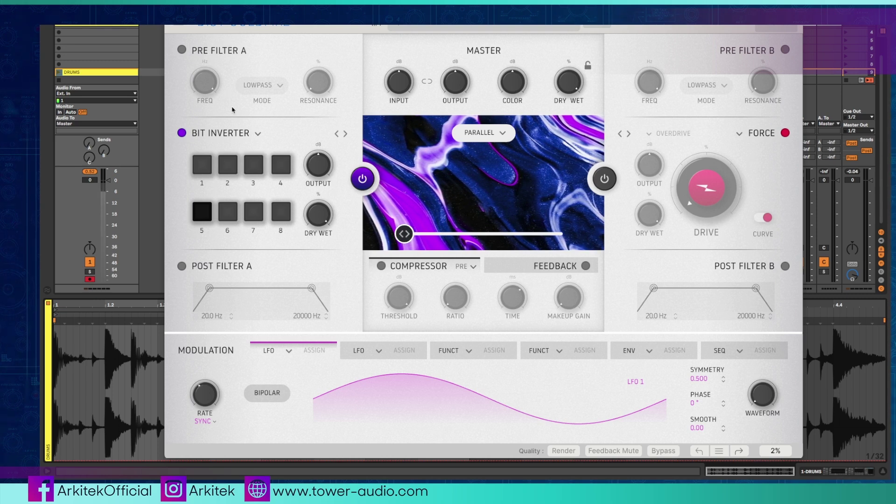
Bypass the plug-in, play the drum clip without distortion, and turn the effect back on
click(246, 135)
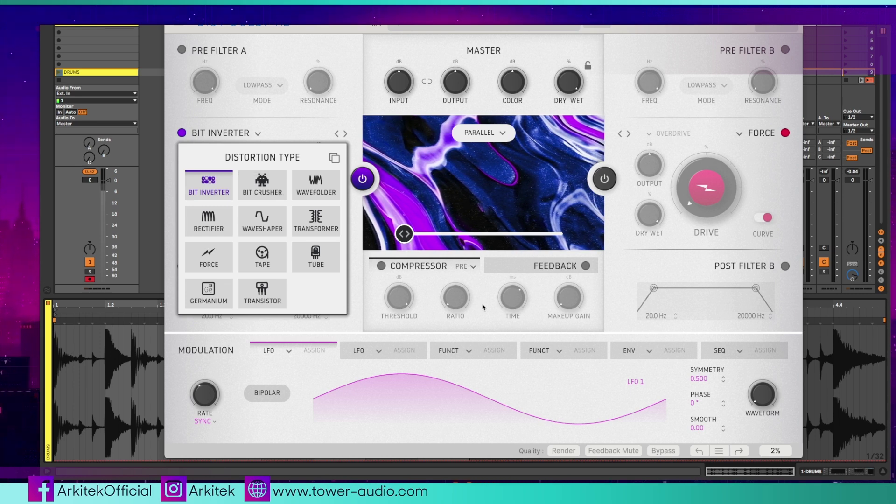
click(665, 452)
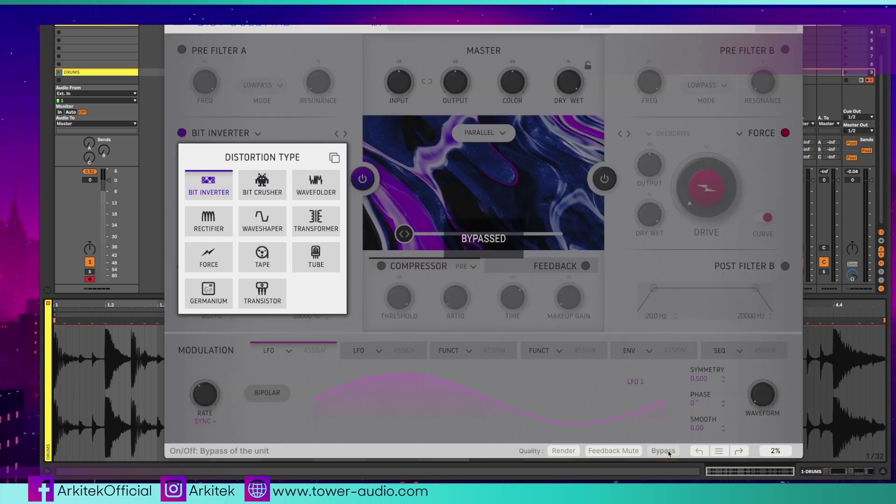
click(256, 114)
key(space)
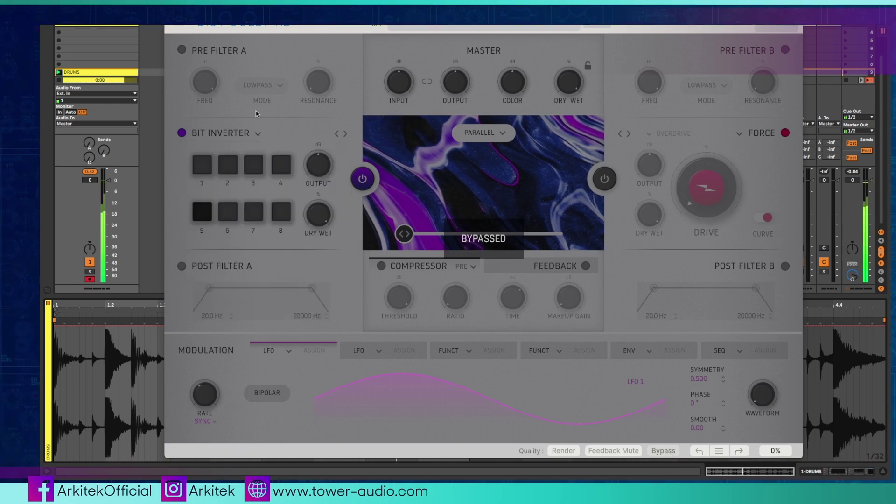
click(663, 451)
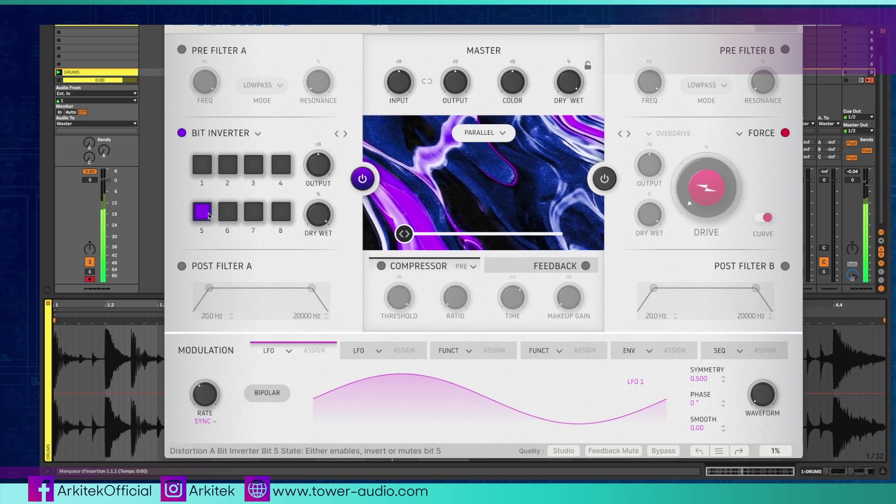
Invert bits 5 and 7 and mute bit 2 of distortion A's Bit Inverter while auditioning the drum clip
key(space)
click(252, 213)
key(space)
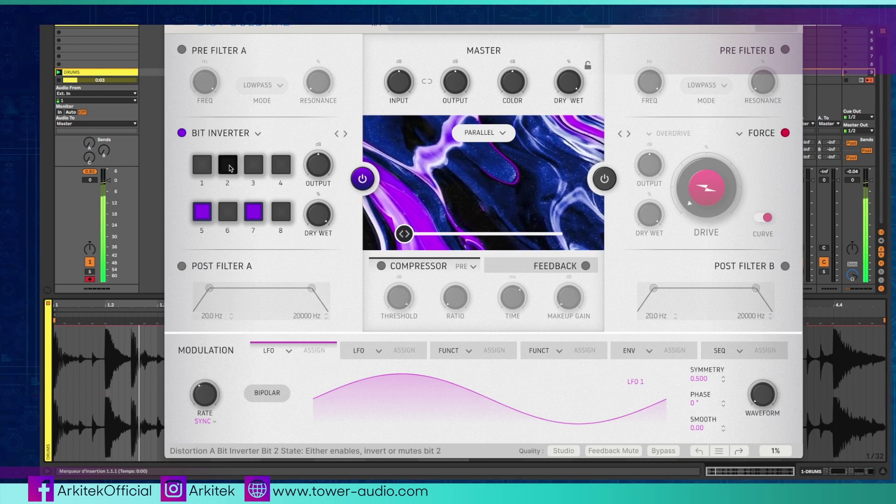
Try distortion A as Bit Crusher with a varied downsampling frequency and as Wavefolder with the Hardbounce type
click(256, 135)
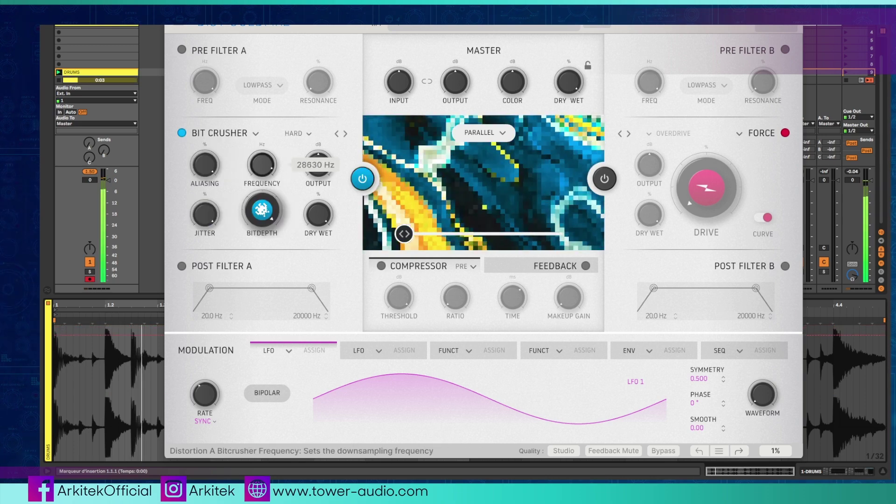
mouse_move(262, 164)
mouse_down()
mouse_move(262, 198)
mouse_move(264, 170)
mouse_up()
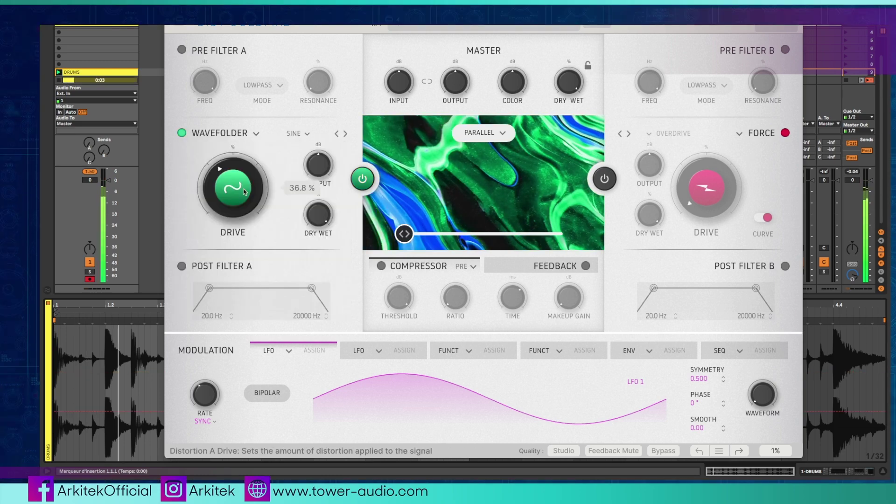
click(297, 134)
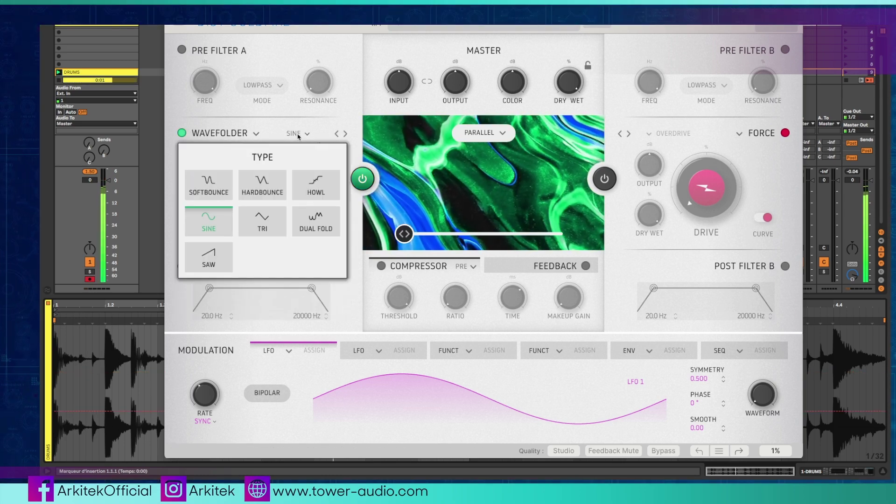
click(263, 182)
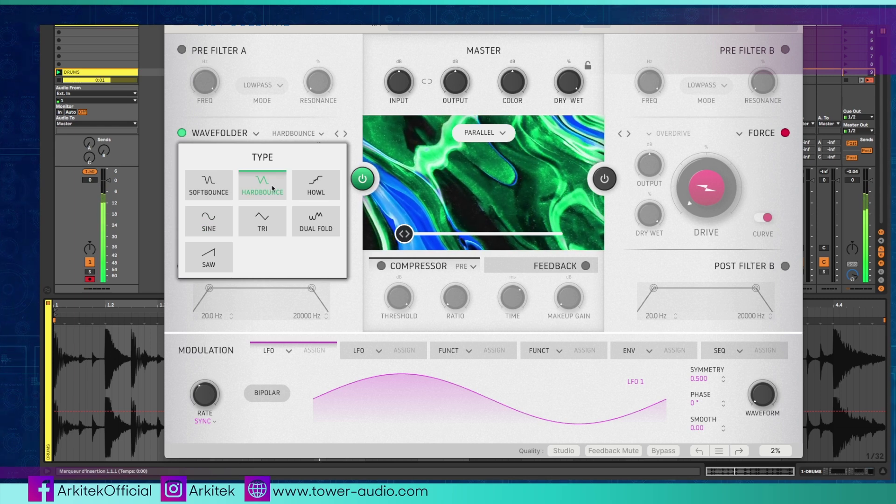
Switch distortion A through Rectifier to Waveshaper, choose the Diode type, and set its drive to about 96%
click(345, 134)
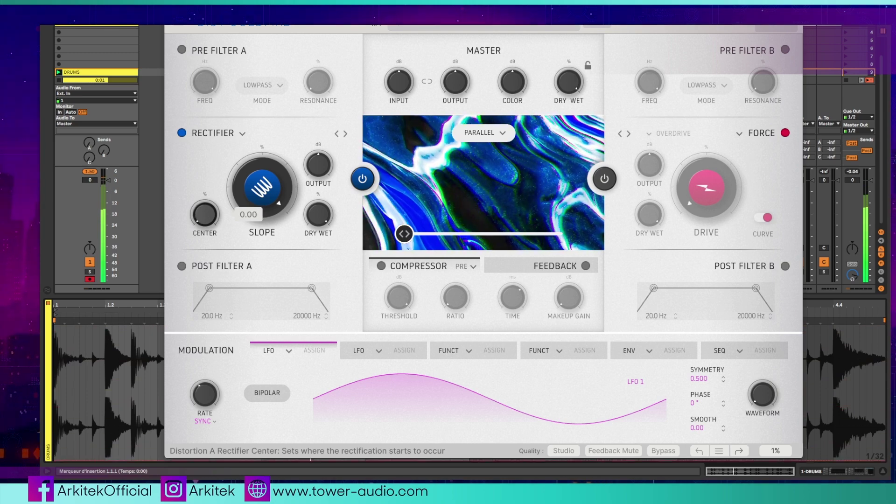
click(345, 134)
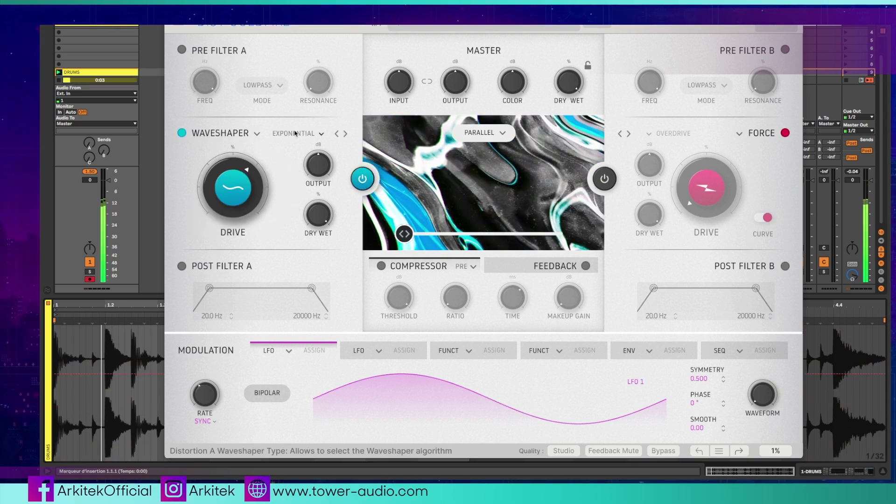
click(295, 133)
click(295, 133)
mouse_move(232, 192)
click(281, 133)
click(264, 214)
mouse_move(232, 190)
mouse_down()
mouse_move(233, 172)
mouse_move(233, 186)
mouse_up()
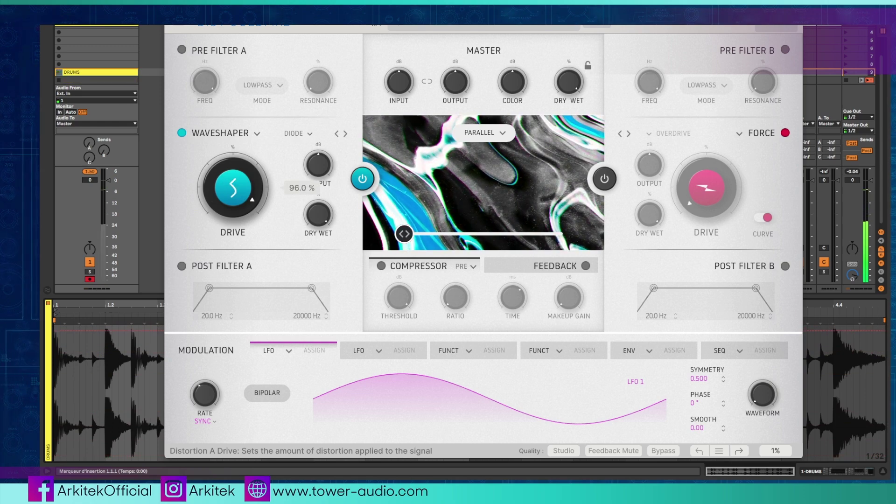
Switch distortion A to Transformer and set its type to Nickel
click(345, 133)
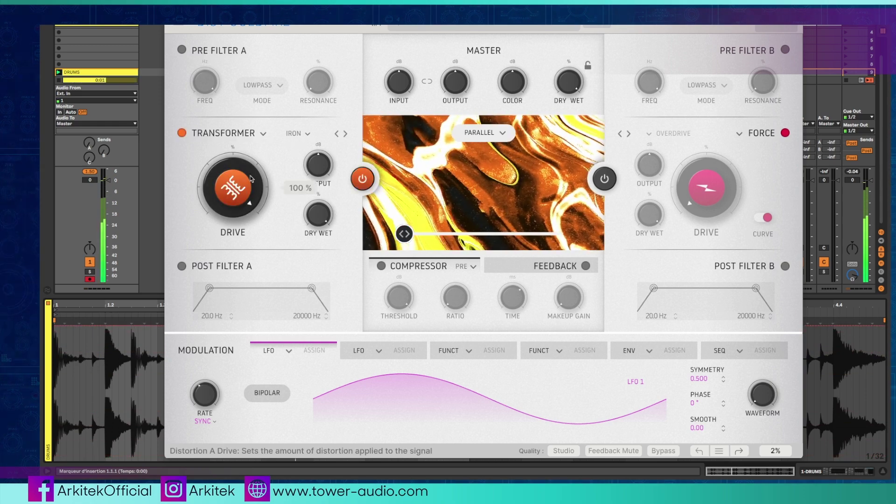
click(299, 134)
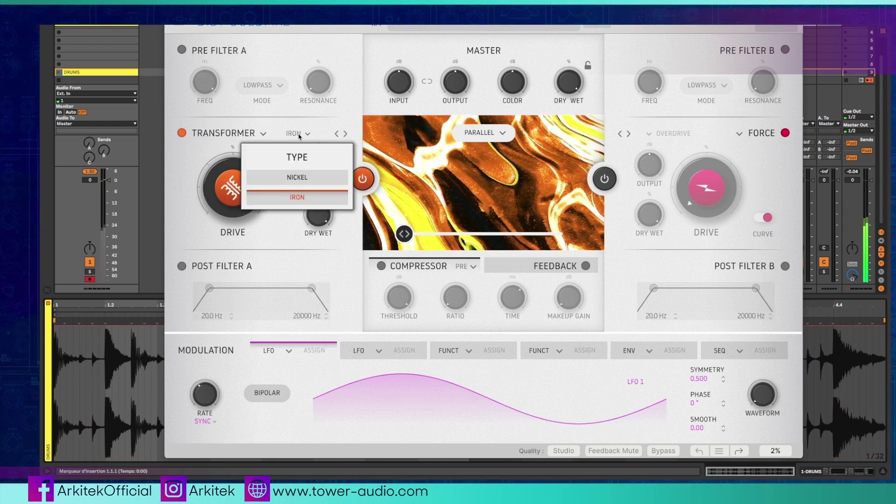
click(297, 179)
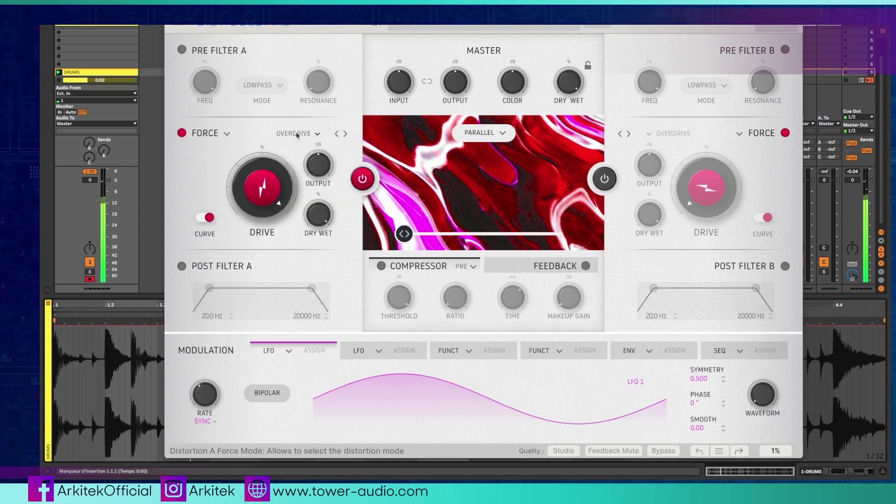
Try distortion A as Force, as Tape with a varied drive, and as Tube with a varied pentode/triode profile
click(297, 134)
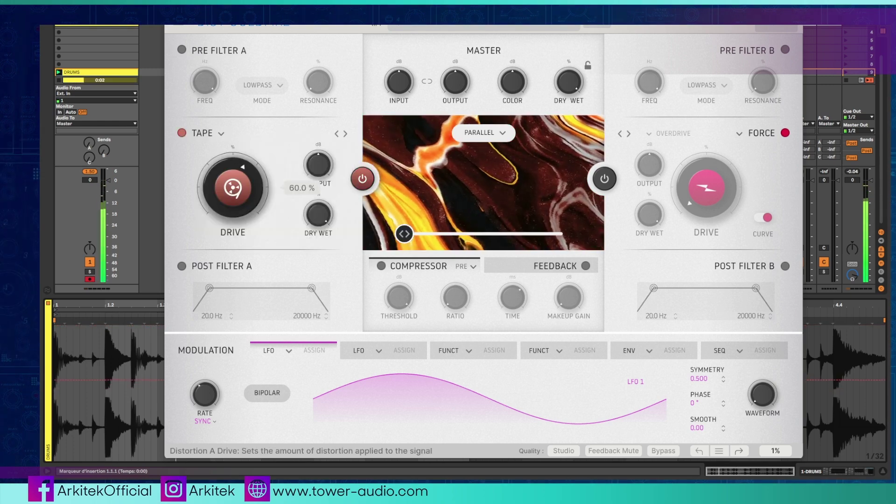
drag(233, 187, 233, 180)
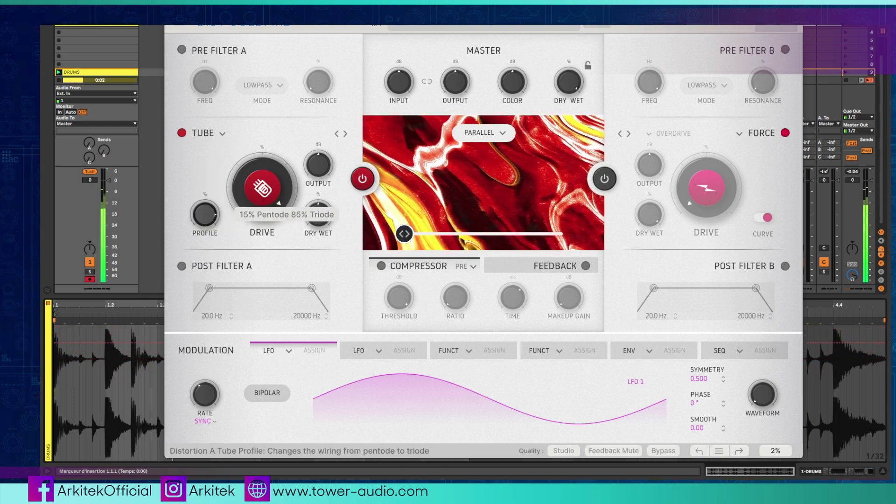
drag(205, 214, 204, 233)
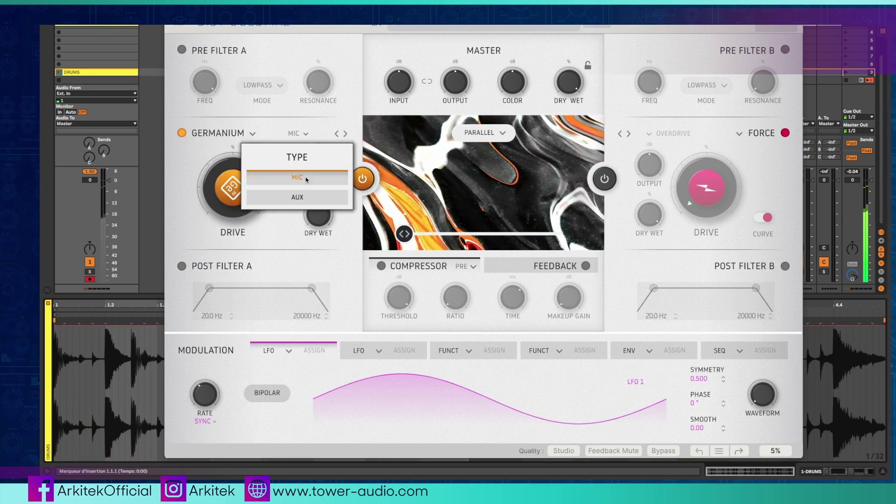
Set the Germanium type to Aux, vary its drive, and switch distortion A to Transistor
click(309, 199)
drag(233, 187, 233, 200)
click(236, 196)
click(262, 294)
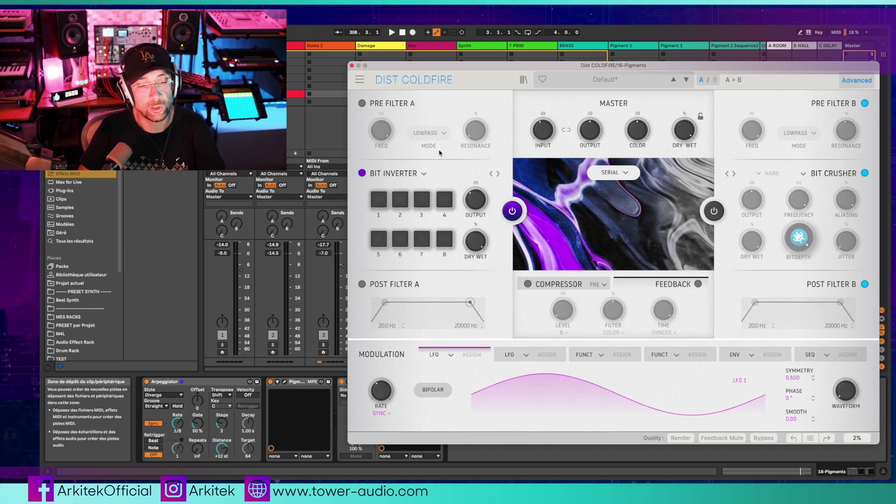
Switch distortion A to Force and assign the first LFO to its drive, auditioning the modulation during playback
click(418, 173)
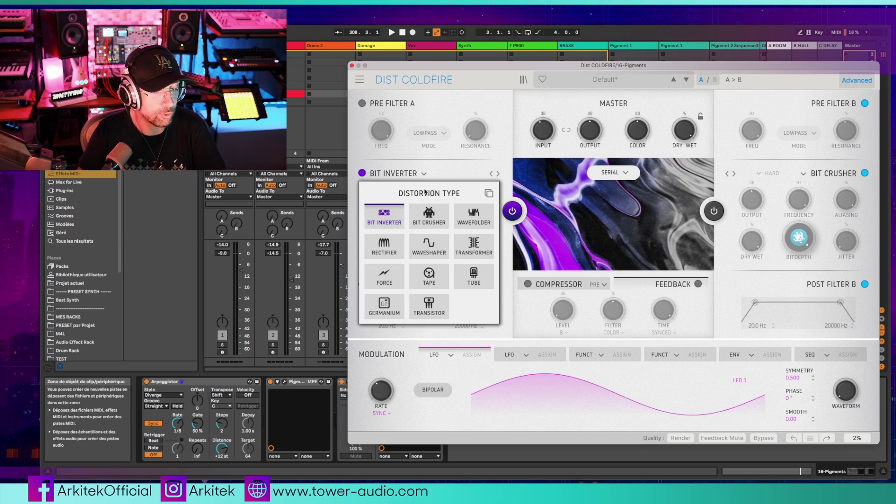
click(424, 174)
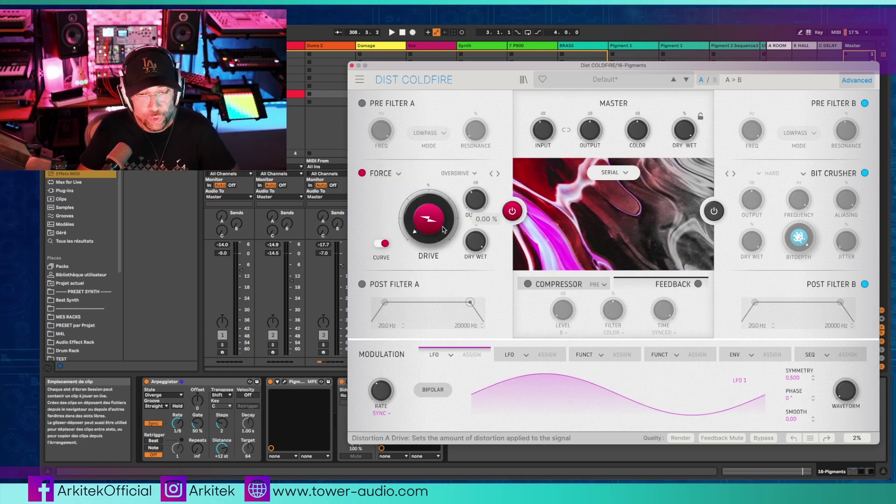
click(445, 356)
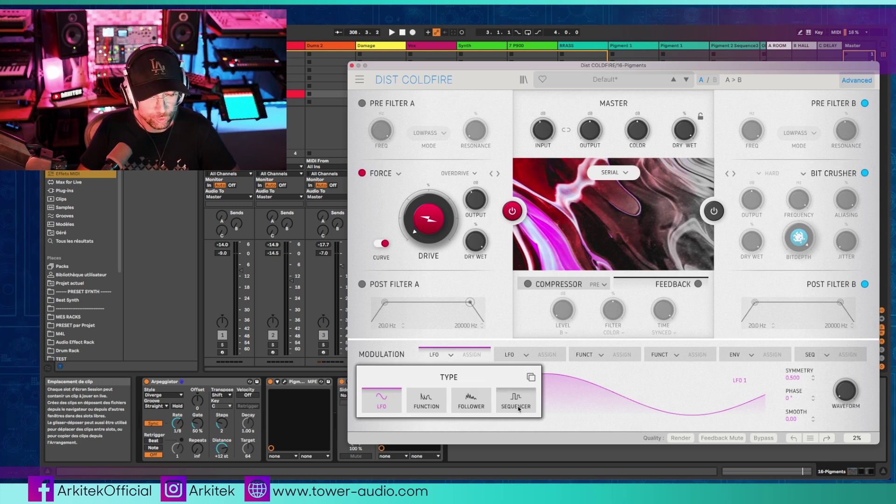
click(443, 355)
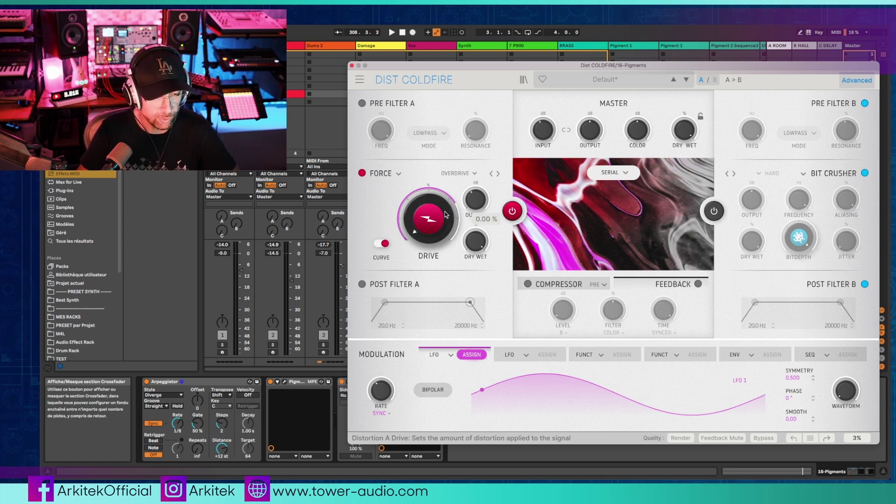
key(space)
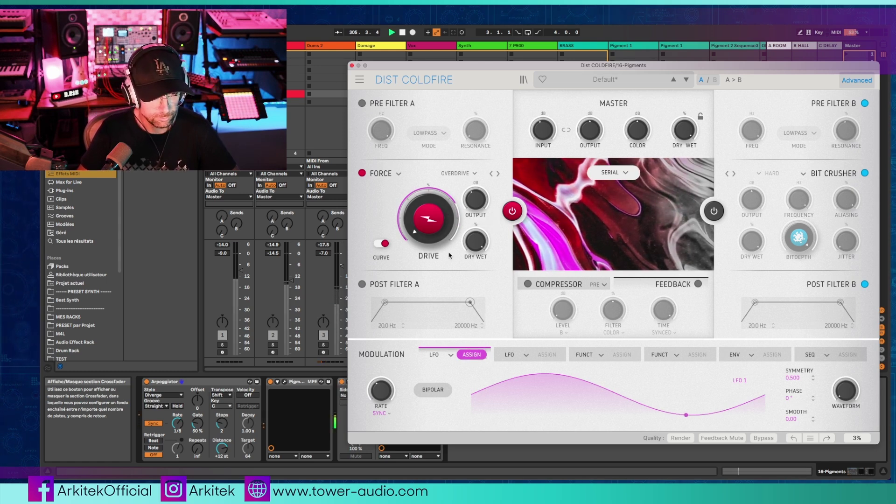
mouse_move(430, 184)
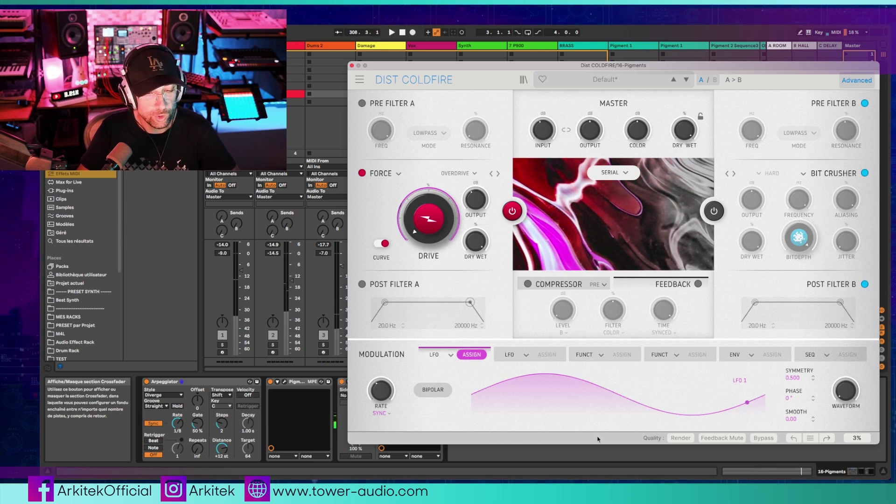
Reshape the first LFO's waveform, set its phase to 96°, and make its output bipolar
drag(845, 390, 812, 385)
mouse_move(799, 417)
mouse_down()
mouse_move(800, 392)
mouse_move(799, 419)
mouse_up()
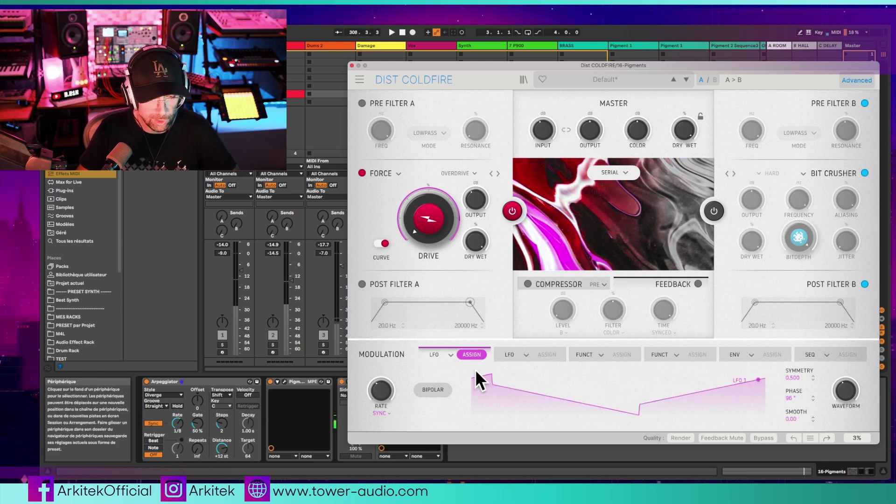
click(433, 391)
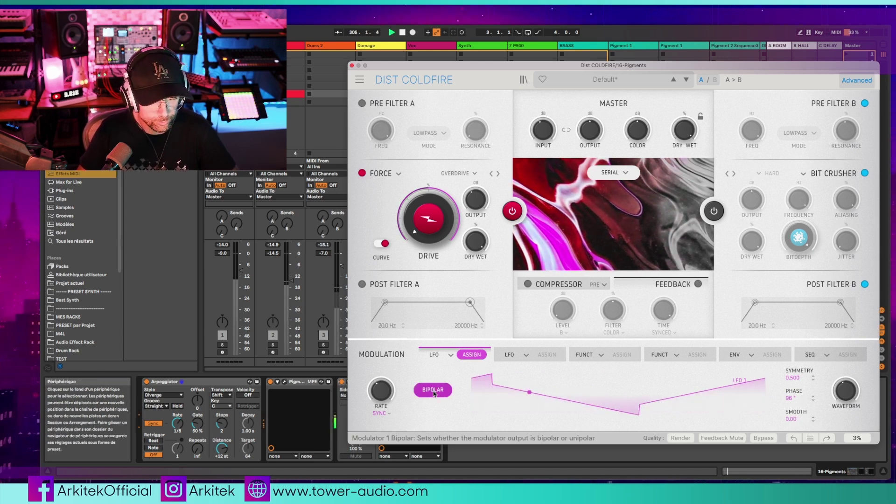
mouse_move(381, 390)
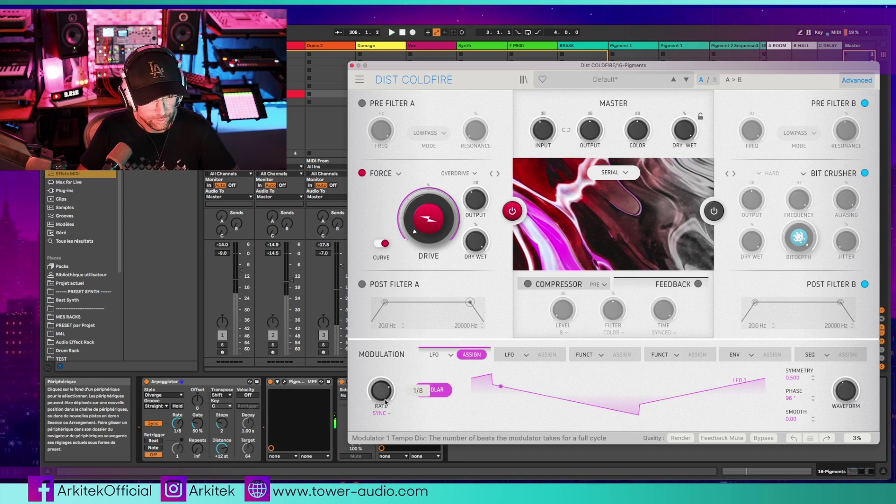
Change the first modulator to Function and shape its curve with a start level of 1.00 and a dip midway
click(450, 355)
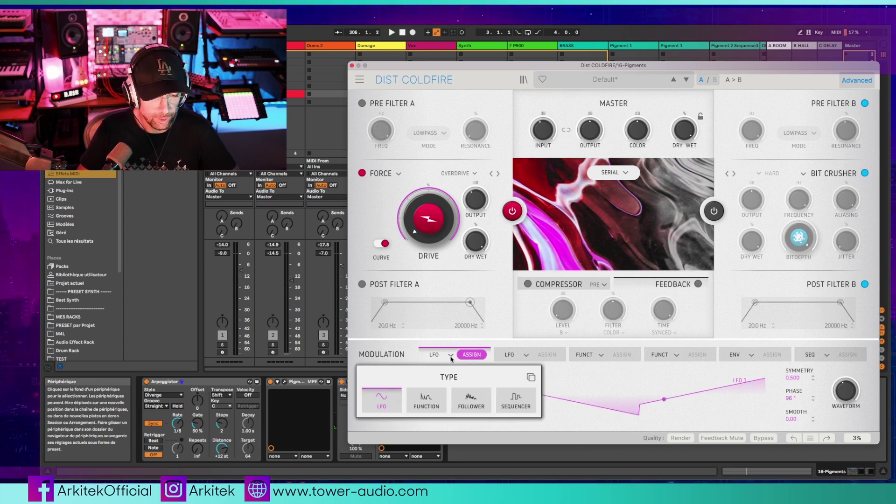
click(430, 396)
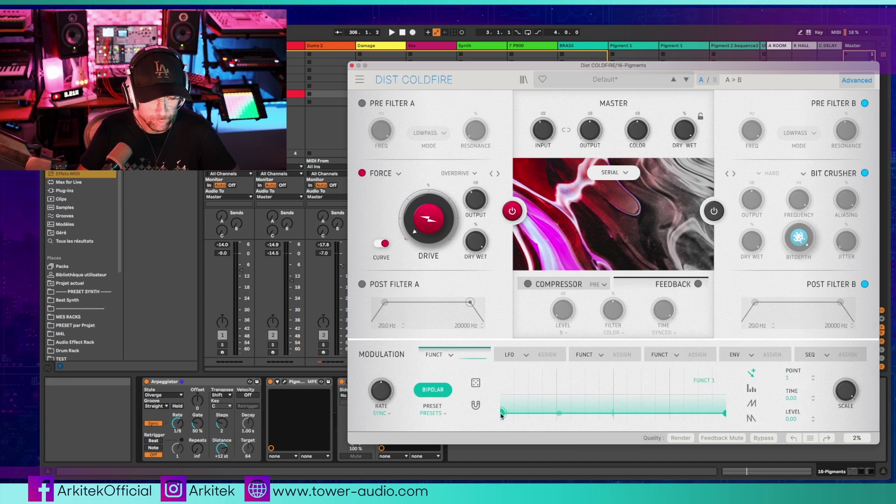
drag(502, 414, 505, 371)
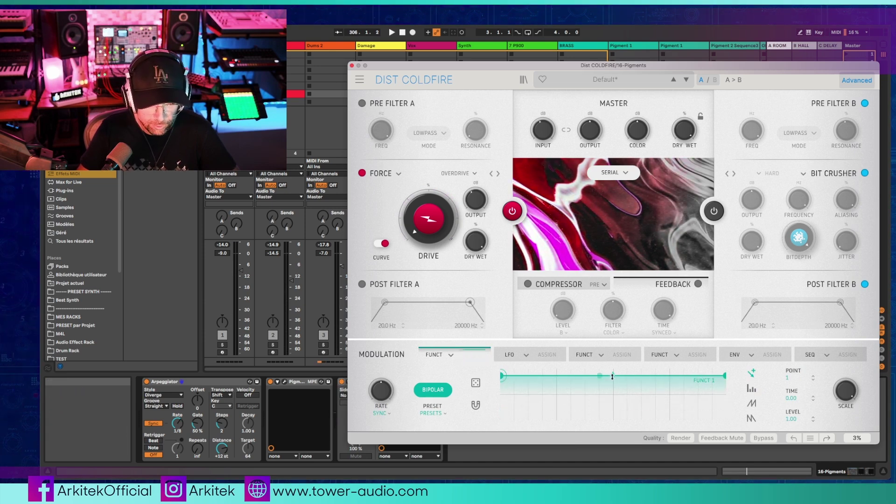
drag(574, 376, 574, 405)
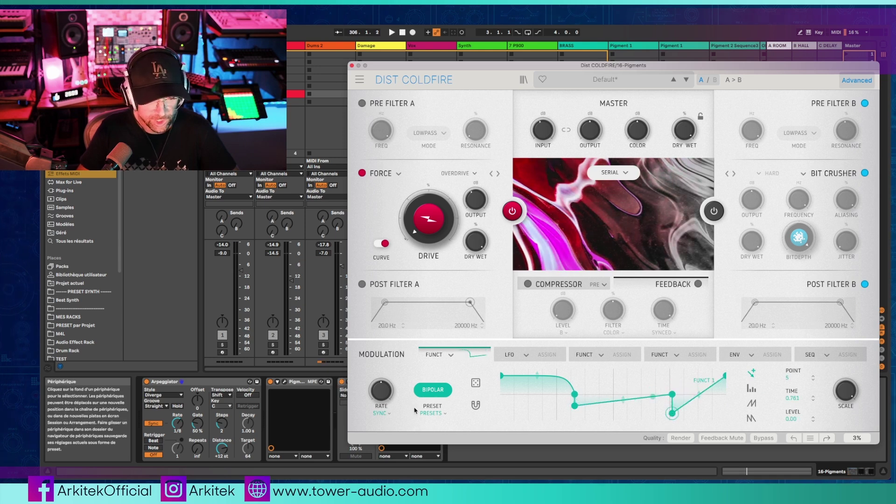
Load the Decay, Rhythmic 2 and Rhythmic 3 function presets in turn on the first modulator, and randomize the last curve's point levels
click(432, 413)
click(428, 386)
click(429, 413)
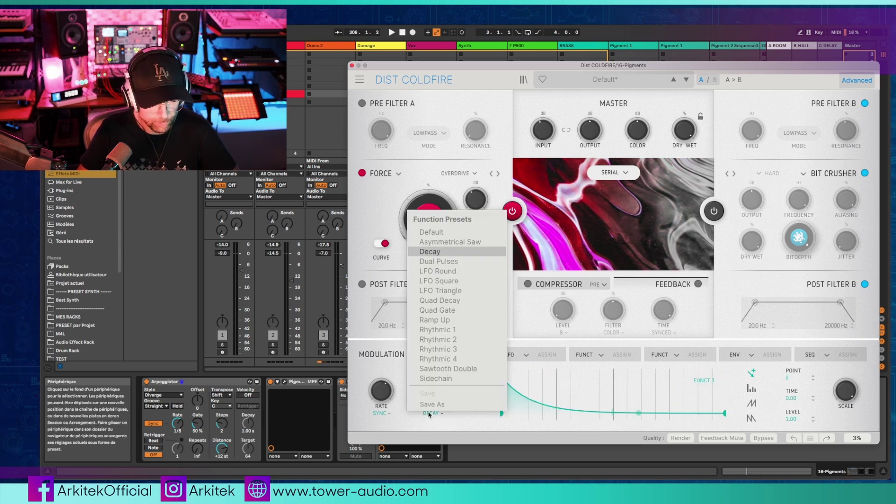
click(444, 283)
click(439, 414)
click(444, 328)
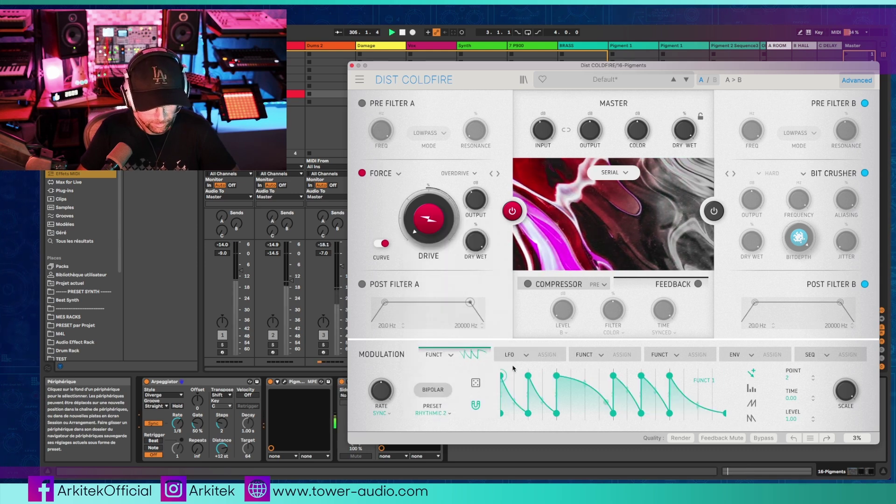
click(432, 413)
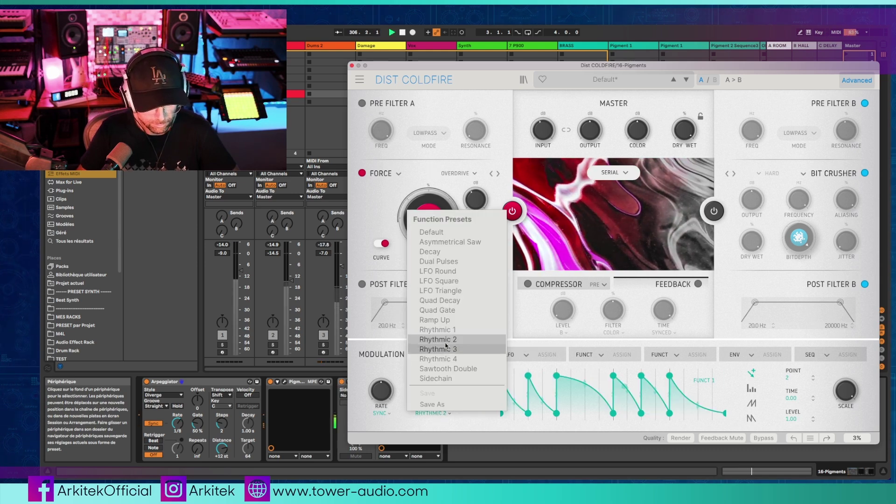
click(444, 349)
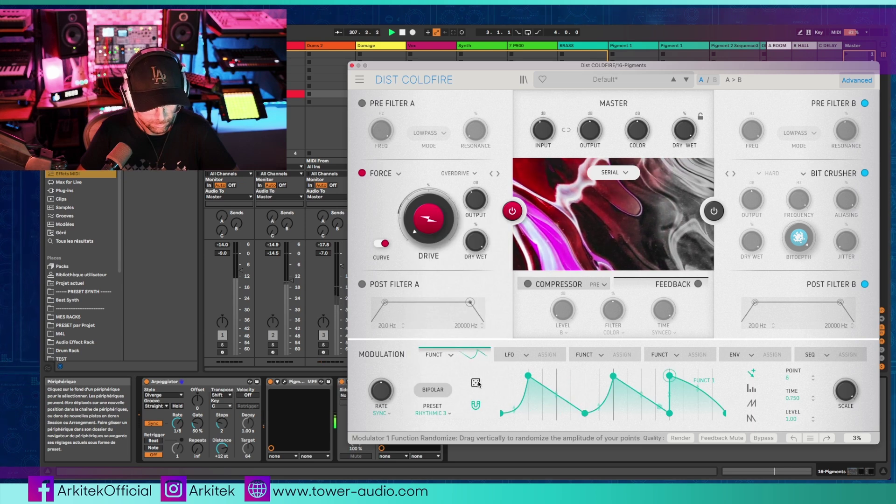
drag(476, 383, 476, 390)
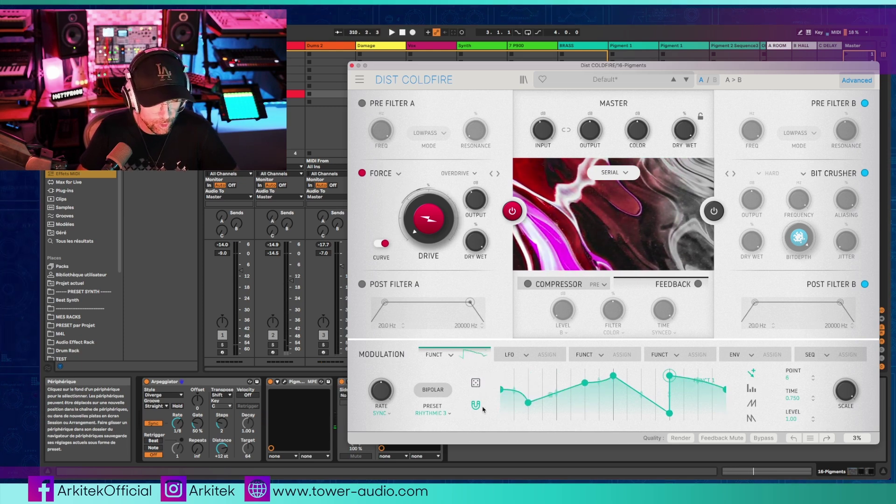
mouse_move(846, 390)
mouse_down()
mouse_move(846, 427)
mouse_move(846, 390)
mouse_up()
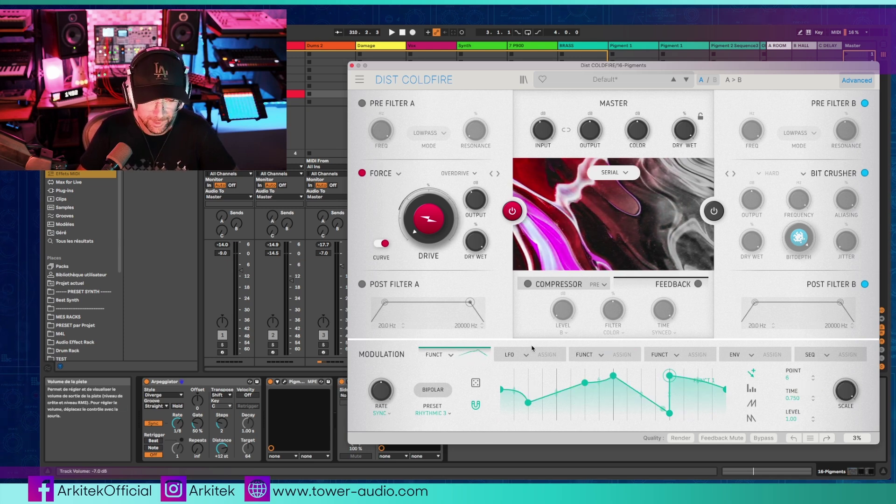
Change the first modulator to Follower and show its assignment to the Force drive, auditioning it during playback
click(450, 354)
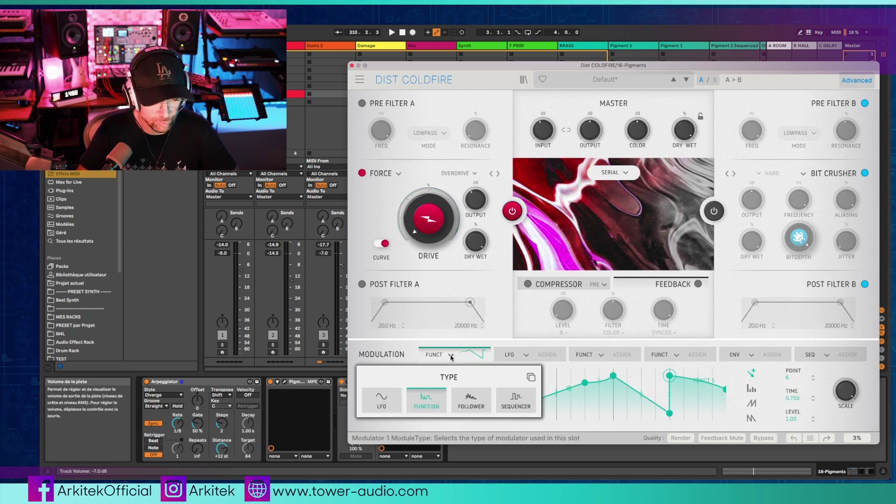
click(475, 405)
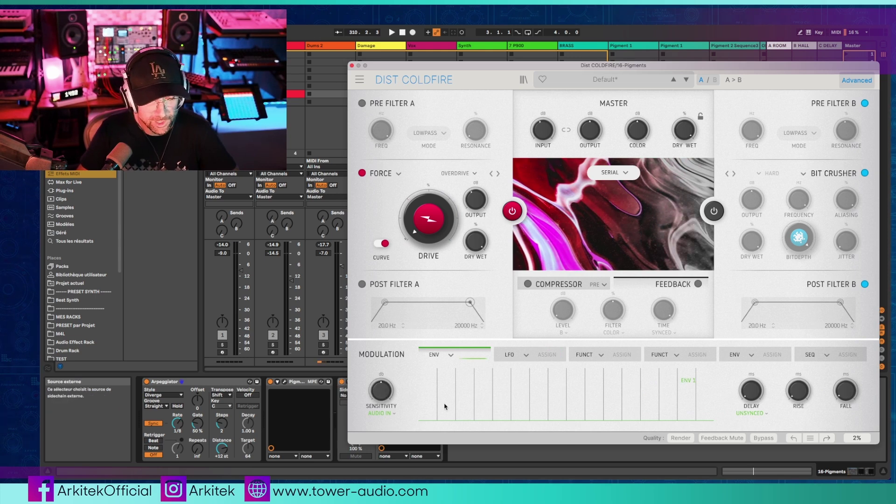
click(460, 356)
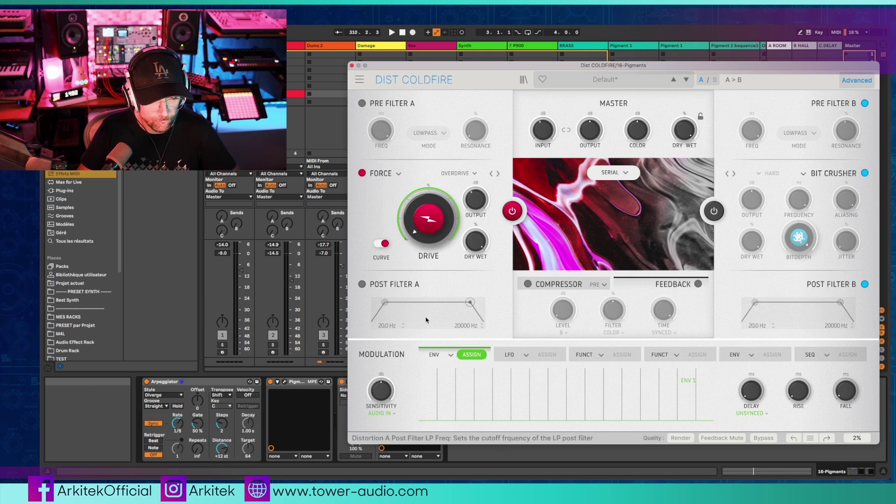
click(469, 355)
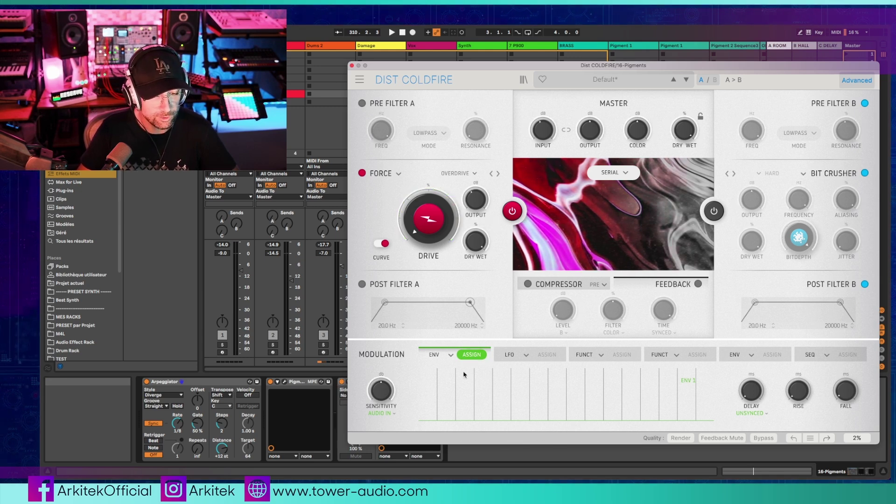
click(470, 355)
key(space)
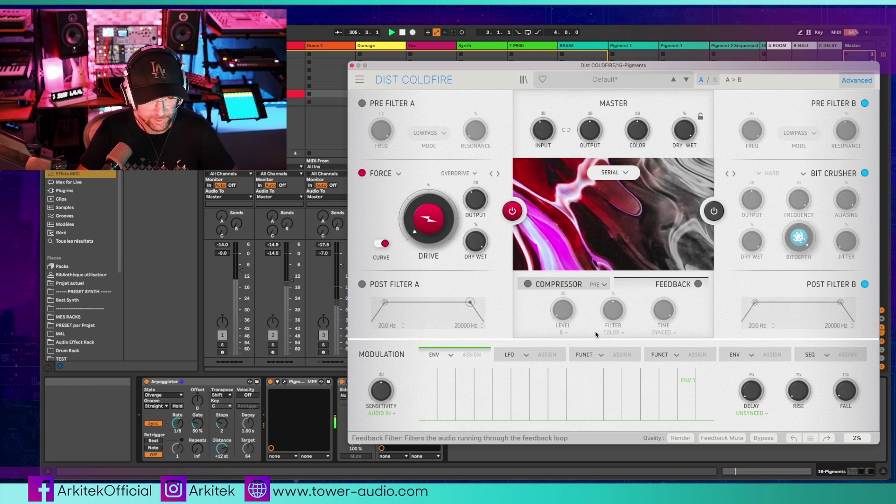
click(470, 353)
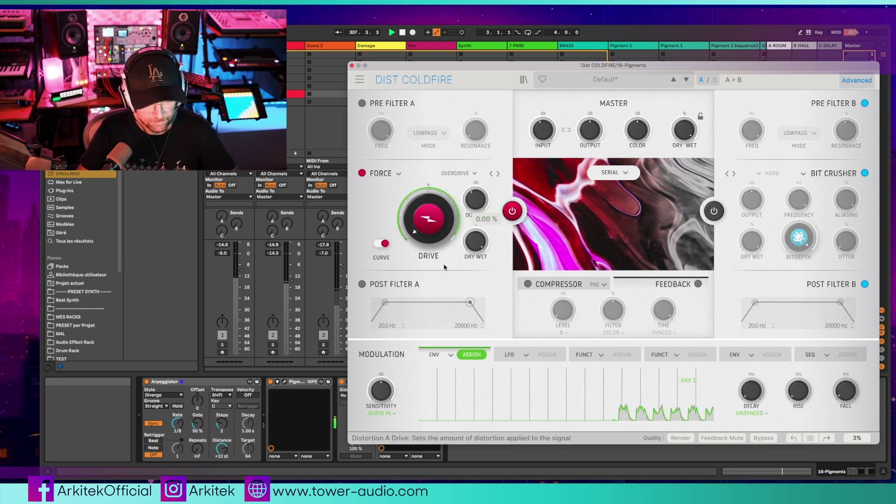
key(space)
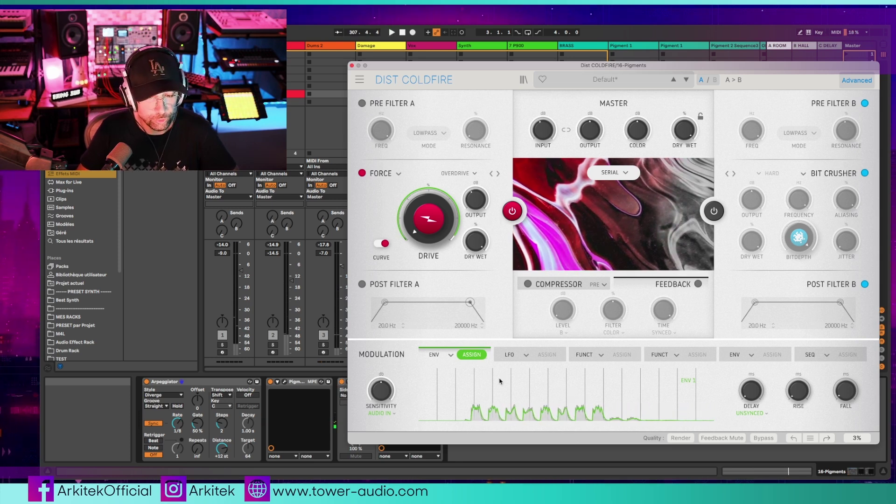
Raise the envelope follower's sensitivity to about 9.6 dB during playback, vary its delay, and review the delay's sync options
mouse_move(381, 392)
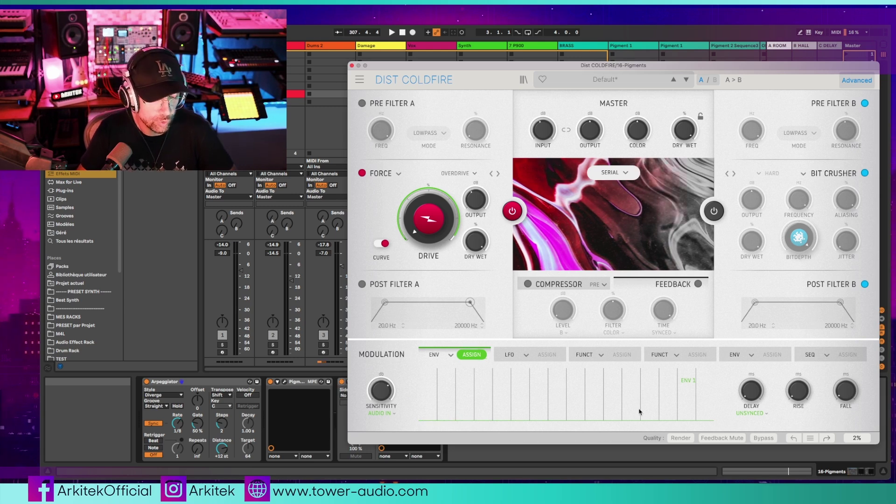
key(space)
mouse_move(381, 391)
mouse_down()
mouse_move(381, 380)
mouse_move(381, 392)
mouse_up()
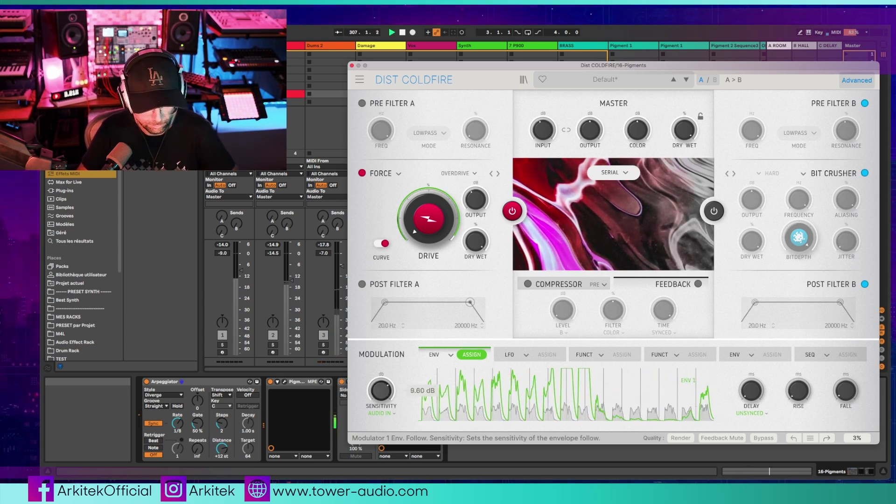
drag(753, 387, 757, 394)
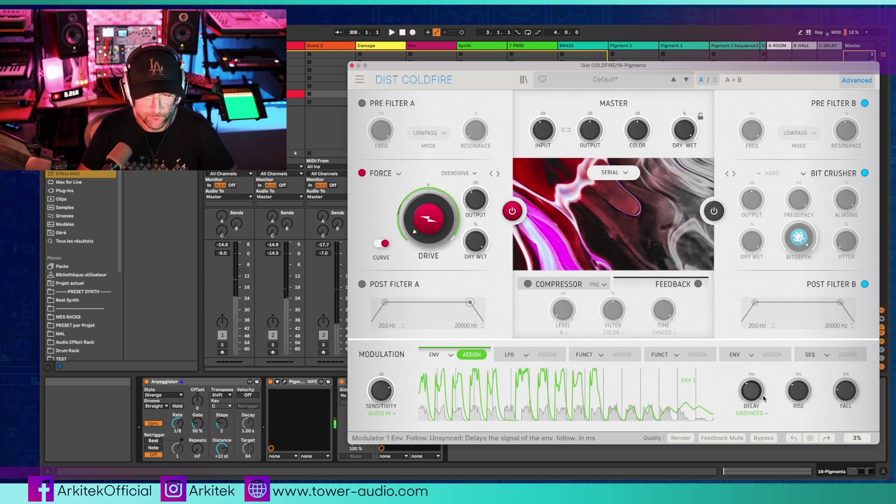
click(752, 413)
click(752, 346)
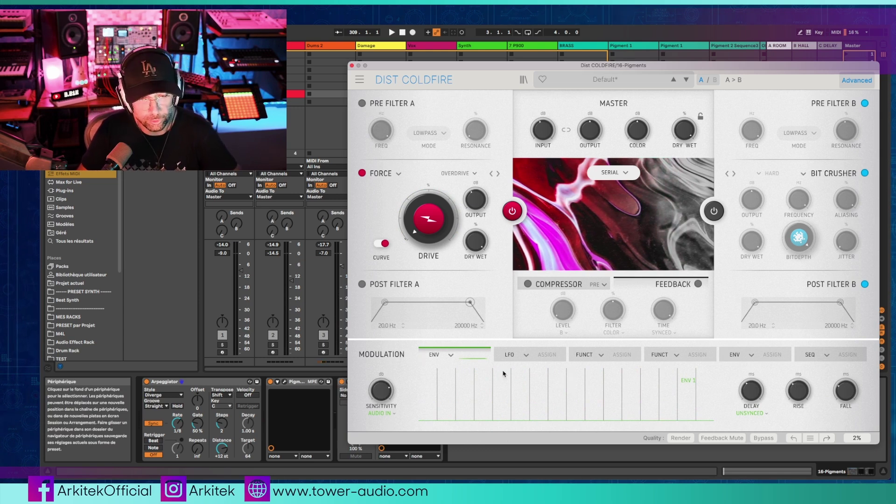
Change the first modulator to Sequencer and draw a pattern of varied step levels with a descending run near the end
click(451, 356)
click(521, 404)
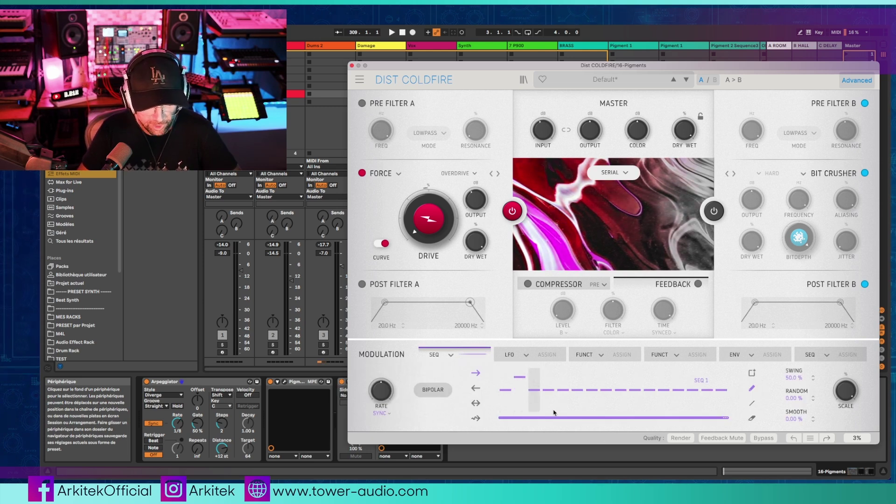
click(563, 371)
click(592, 390)
click(633, 375)
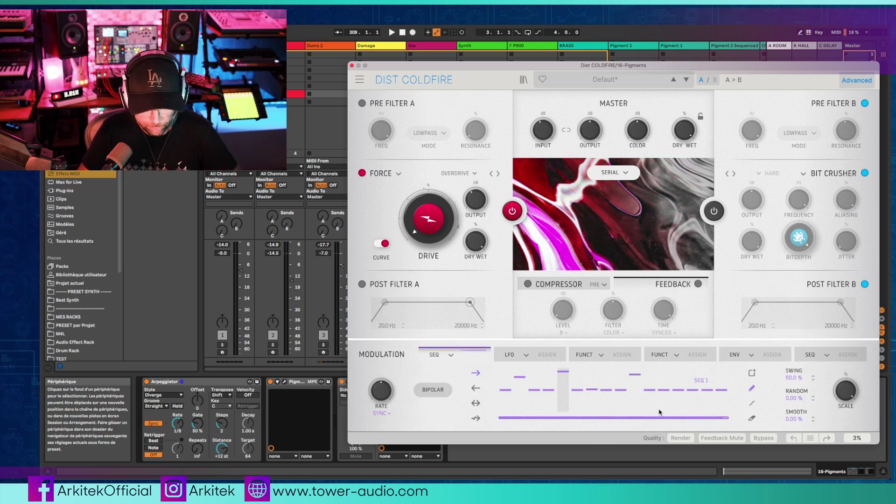
drag(506, 410, 722, 390)
key(space)
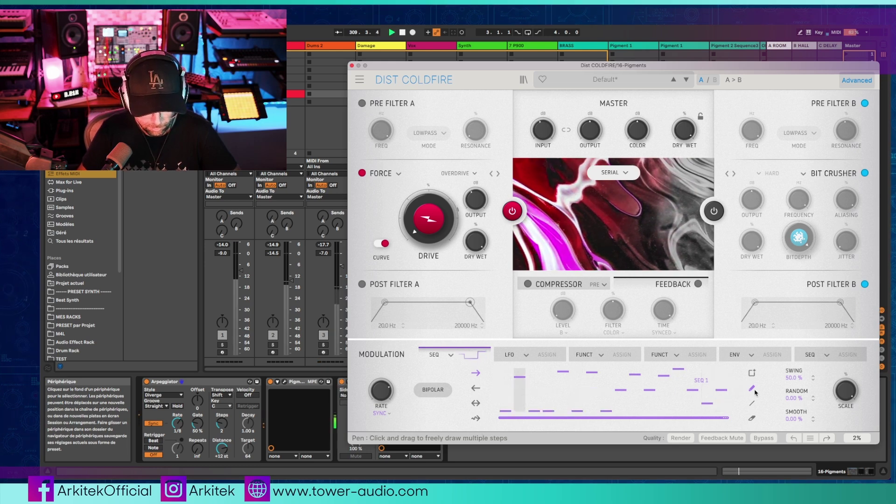
drag(633, 376, 722, 410)
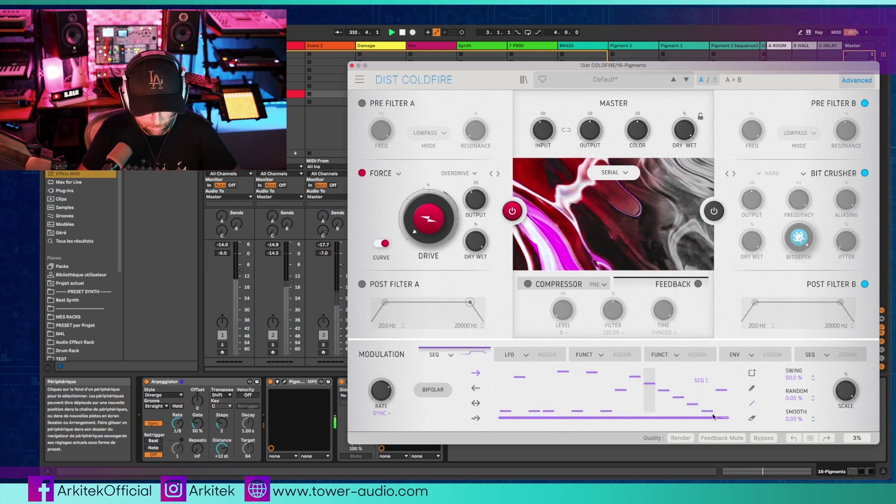
Replace the sequencer's pattern with a new set of scattered step levels and set its playback direction to random
click(752, 374)
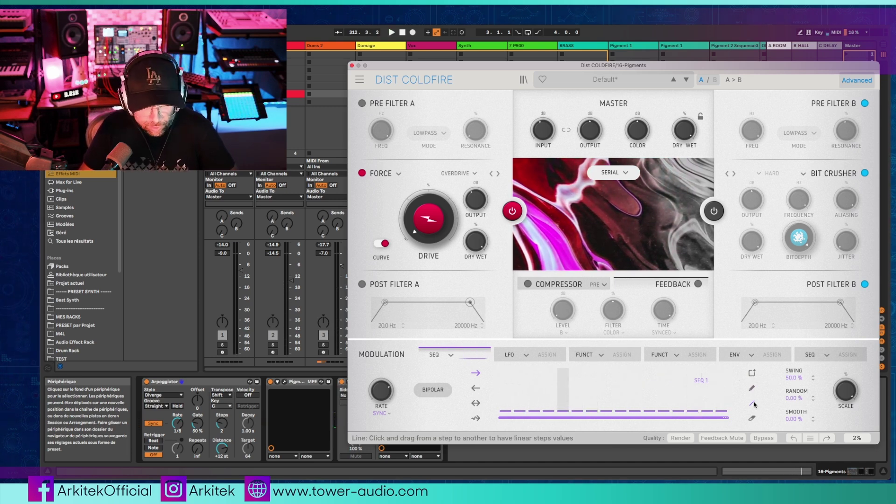
drag(707, 391, 537, 385)
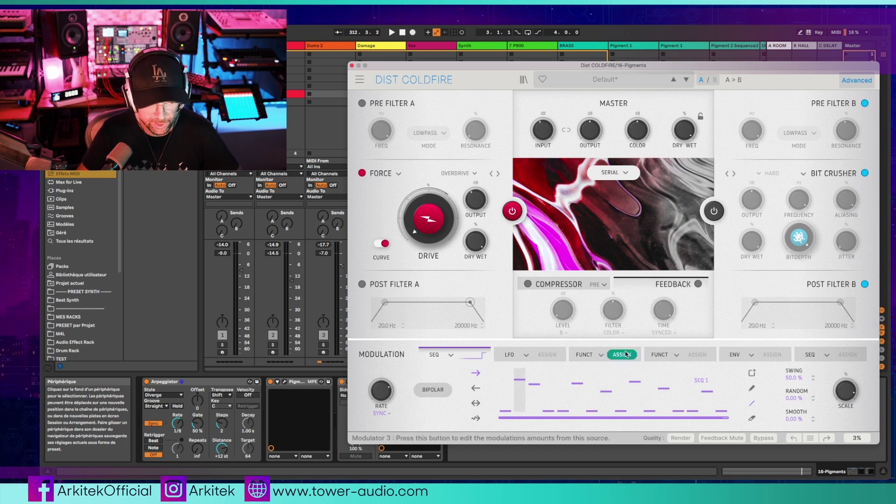
click(475, 403)
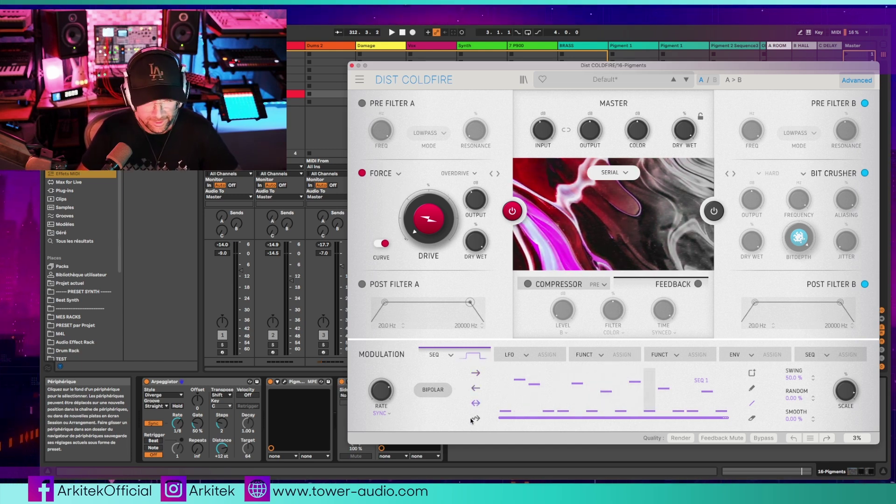
click(474, 419)
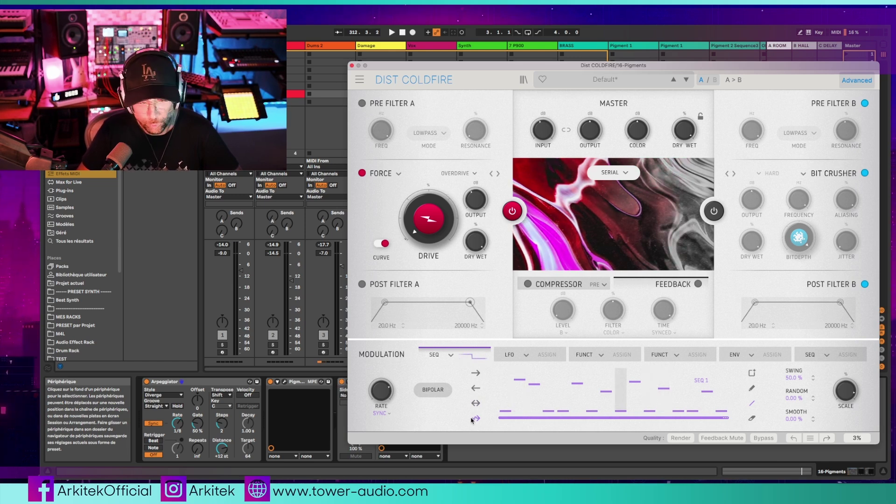
Review the options for copying the first modulator to another modulator slot
click(450, 355)
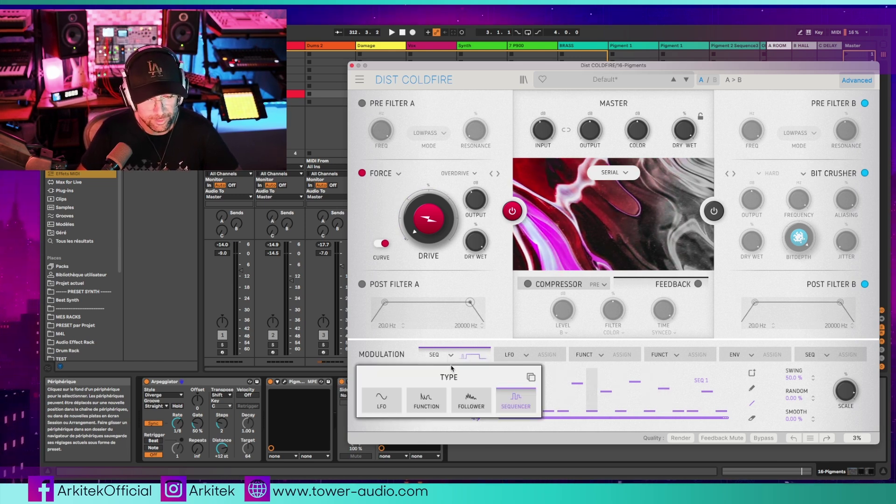
click(529, 378)
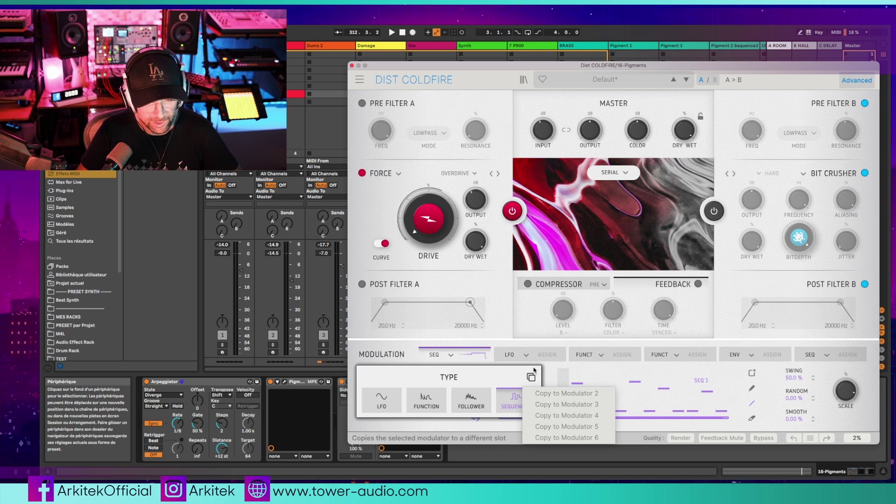
click(547, 320)
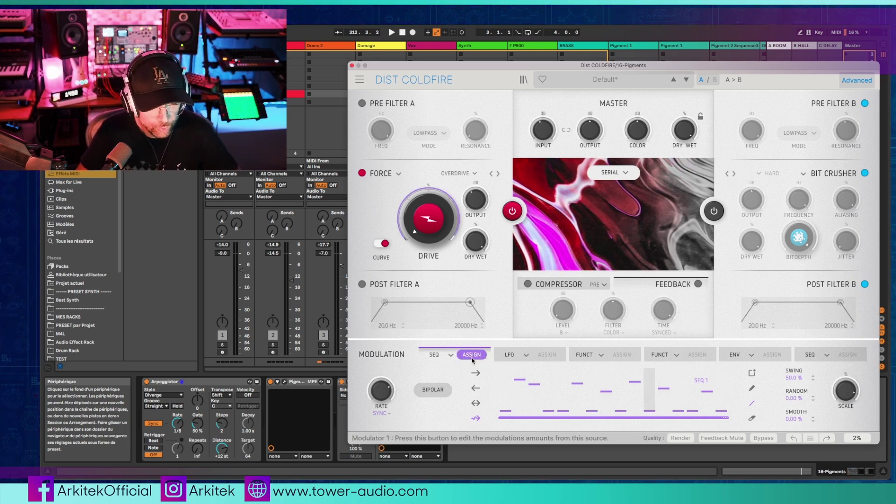
Enable pre filter A and the compressor with Parallel routing, and assign the sequencer to the filter frequency, master input and color, and parallel balance
click(472, 356)
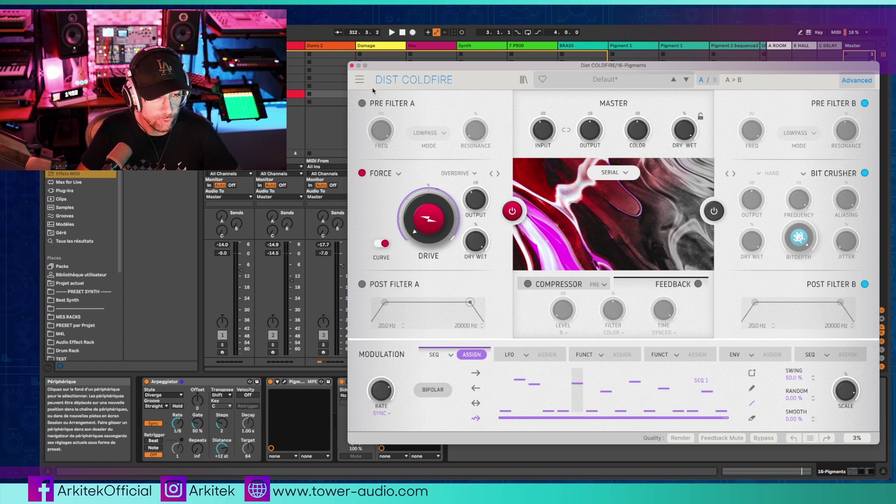
click(380, 116)
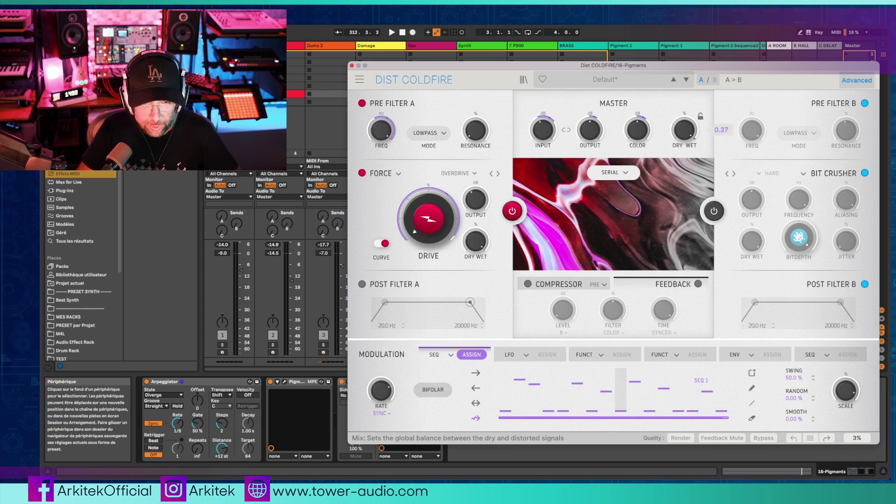
click(614, 173)
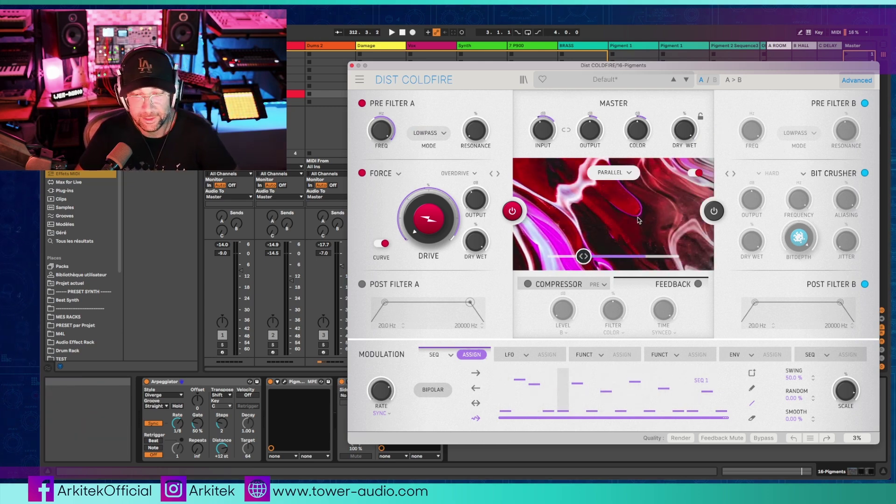
click(528, 283)
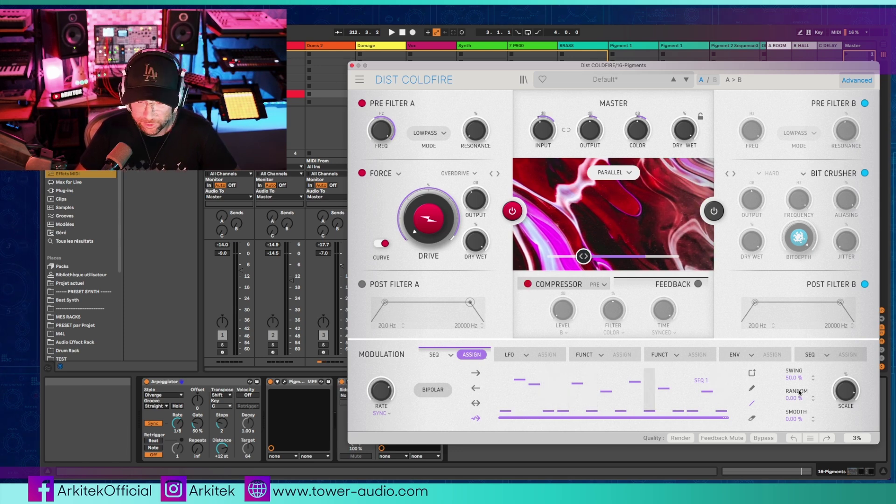
drag(850, 386, 849, 408)
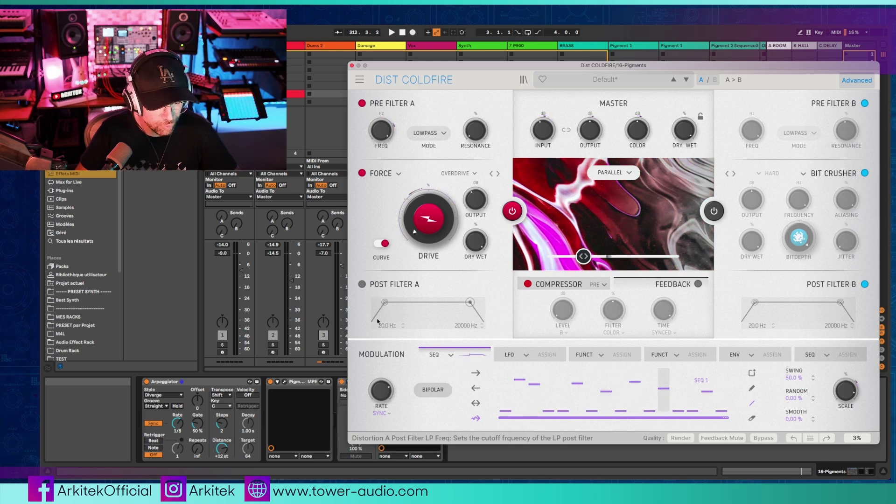
Enable post filter A and set its low cutoff to 23.7 Hz
mouse_move(385, 302)
mouse_down()
mouse_move(425, 302)
mouse_move(387, 302)
mouse_up()
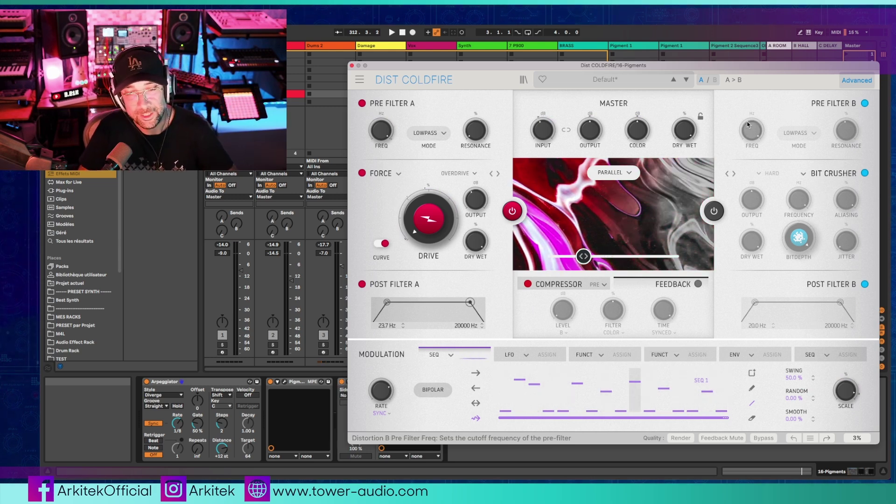
mouse_move(753, 124)
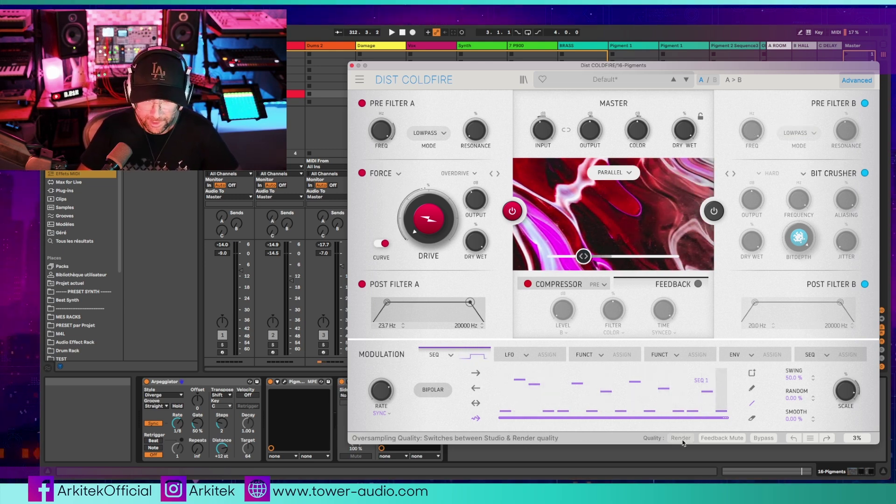
Review the oversampling quality options and keep Render selected
click(665, 437)
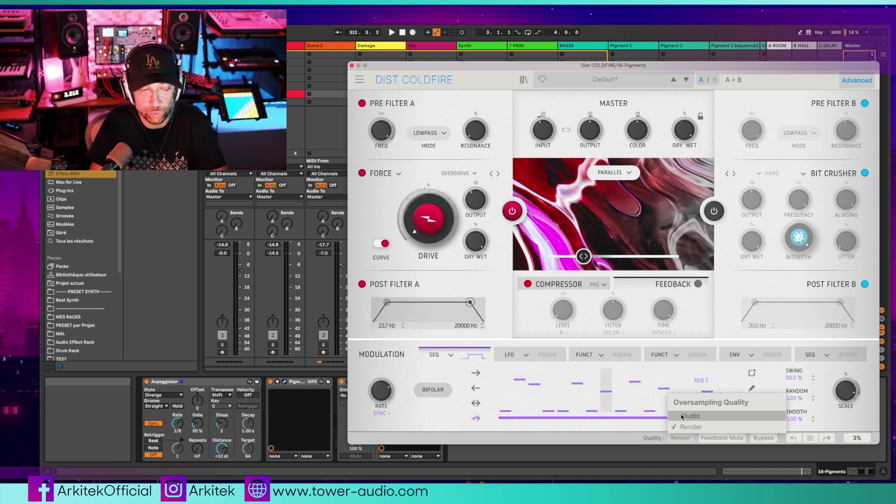
click(684, 427)
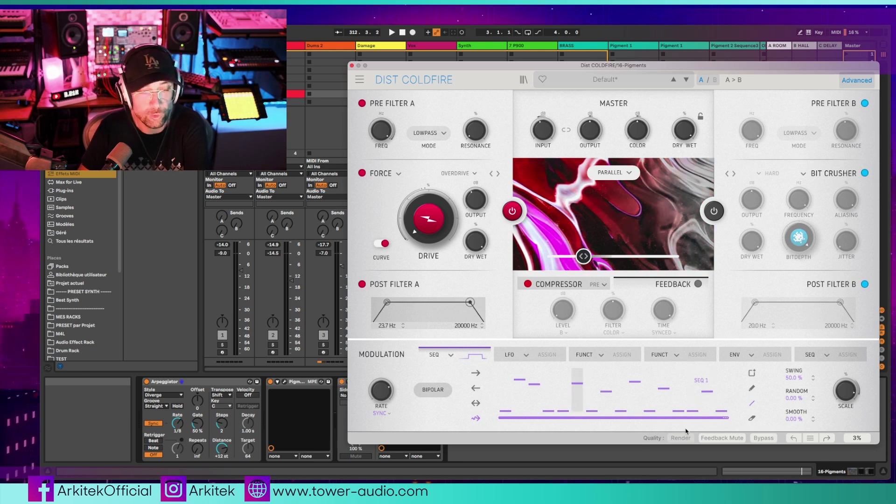
click(680, 437)
click(686, 426)
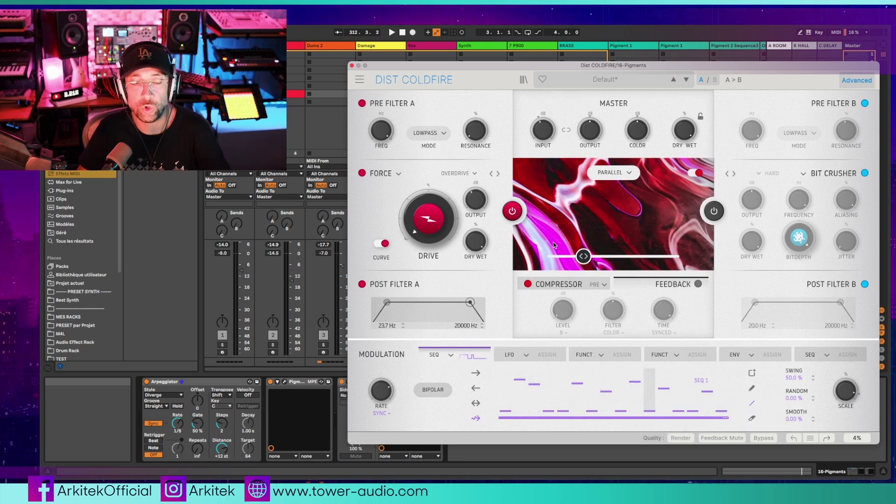
Switch the dynamics module to Multiband and review its presets, keeping OTT
mouse_move(554, 246)
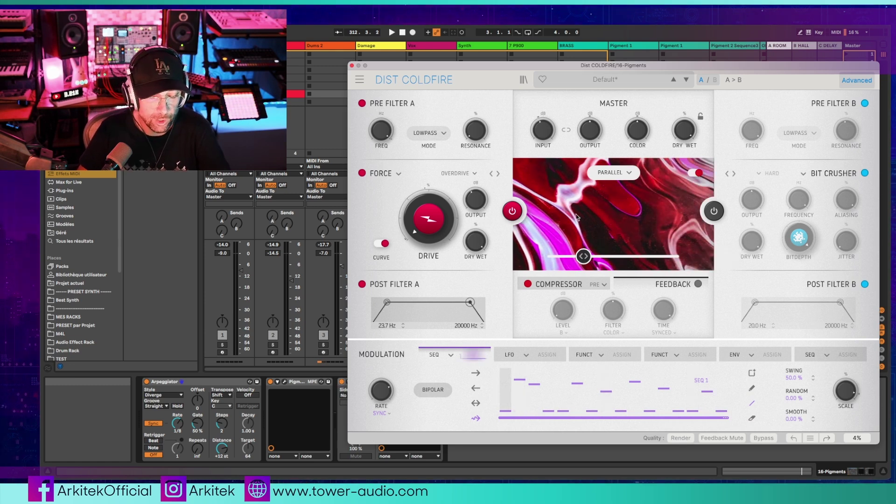
click(559, 284)
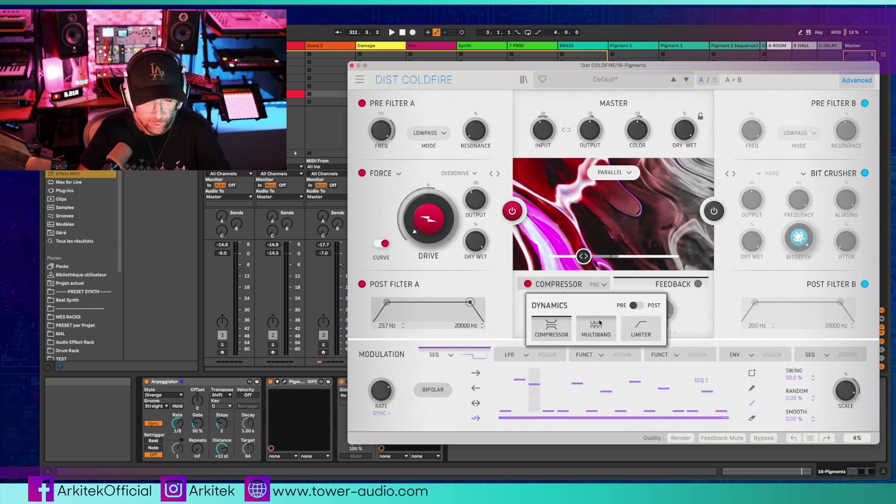
click(594, 321)
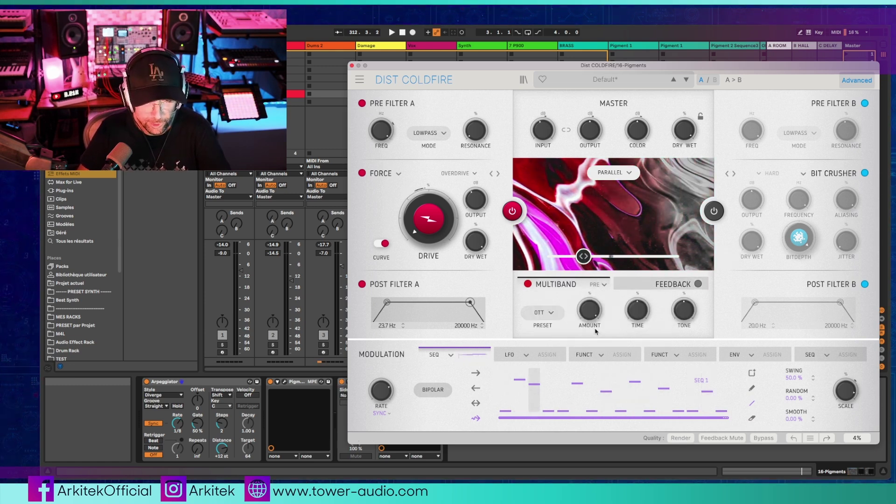
click(542, 313)
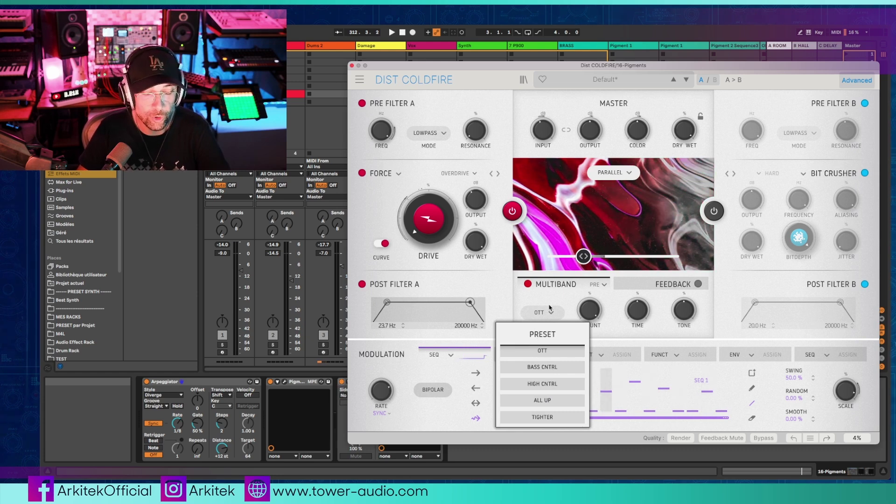
click(539, 312)
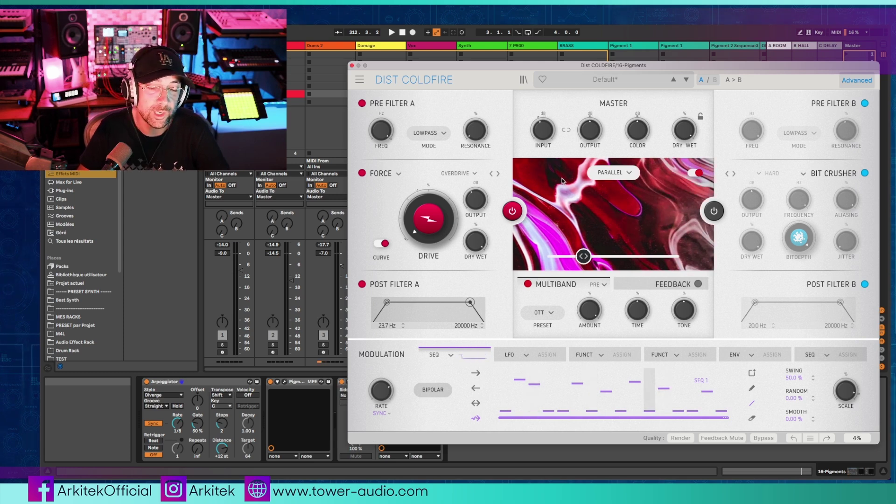
Sweep post filter A's low and high cutoffs and return them to 20.0 Hz and 20000 Hz
drag(388, 304, 414, 302)
drag(470, 302, 451, 302)
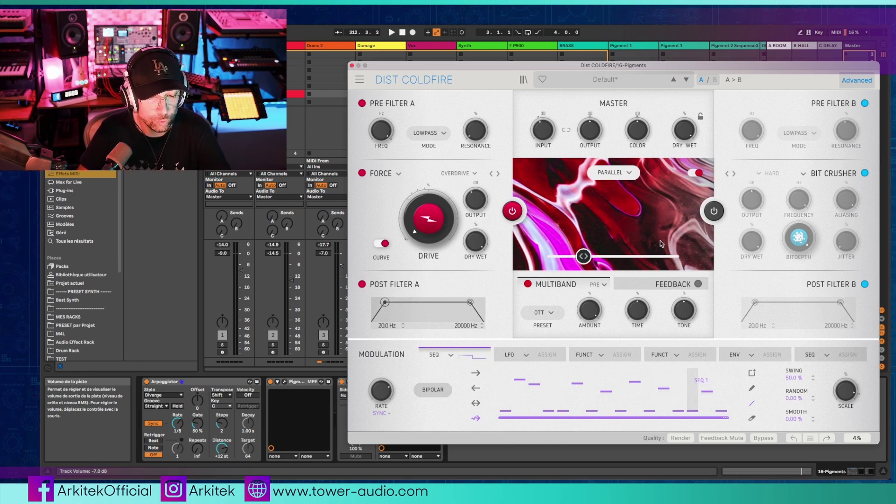
Set the routing to Band Split and slightly lower the split frequency
click(623, 174)
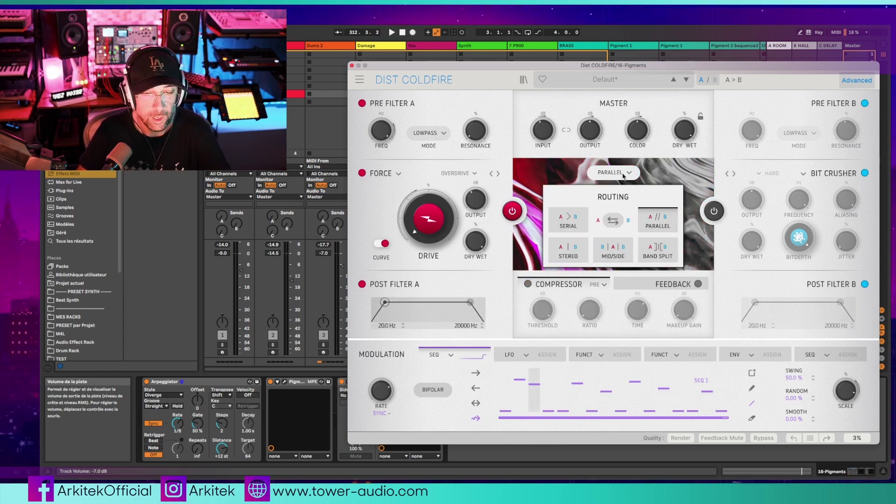
click(658, 250)
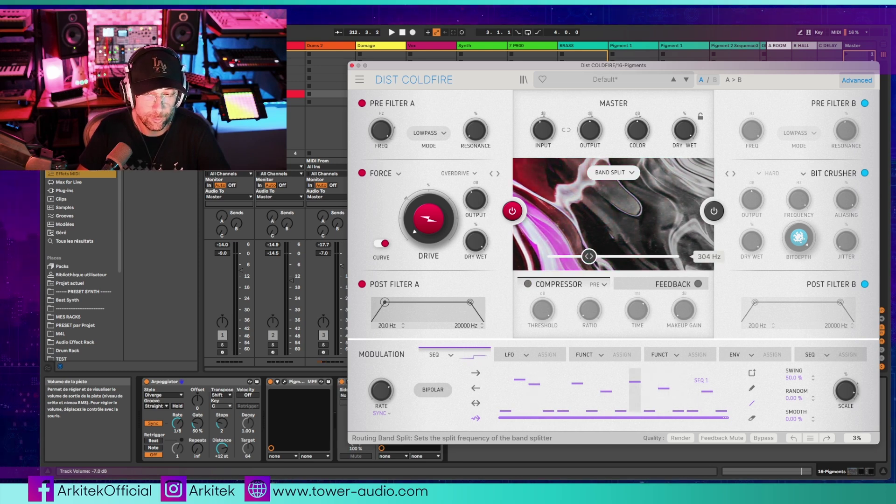
drag(589, 256, 588, 256)
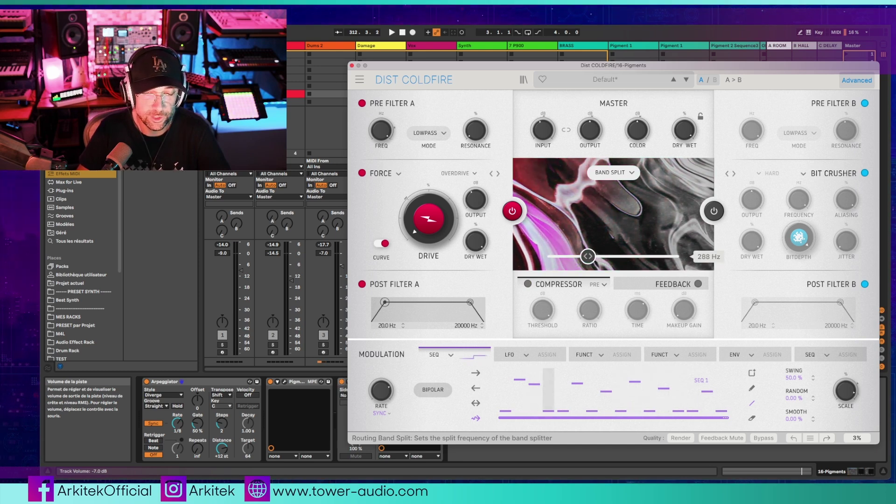
Turn off pre filter A, the Force distortion and the whole A side, and switch them back on
click(362, 103)
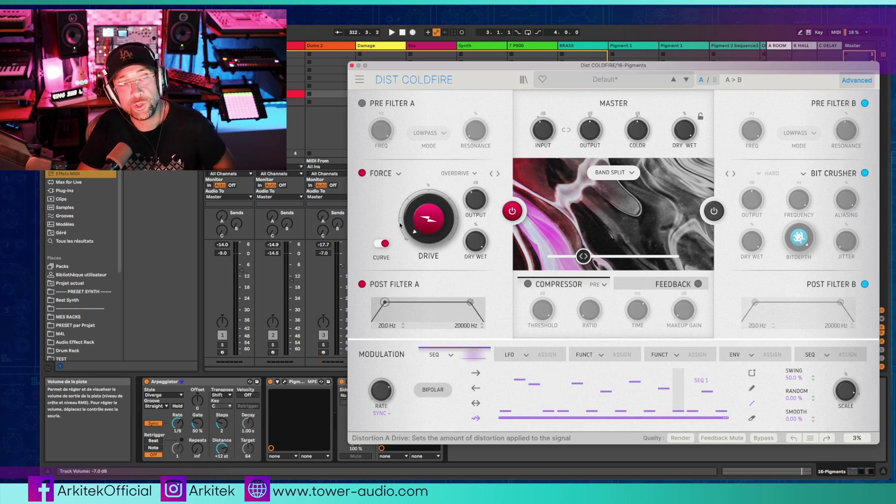
click(362, 174)
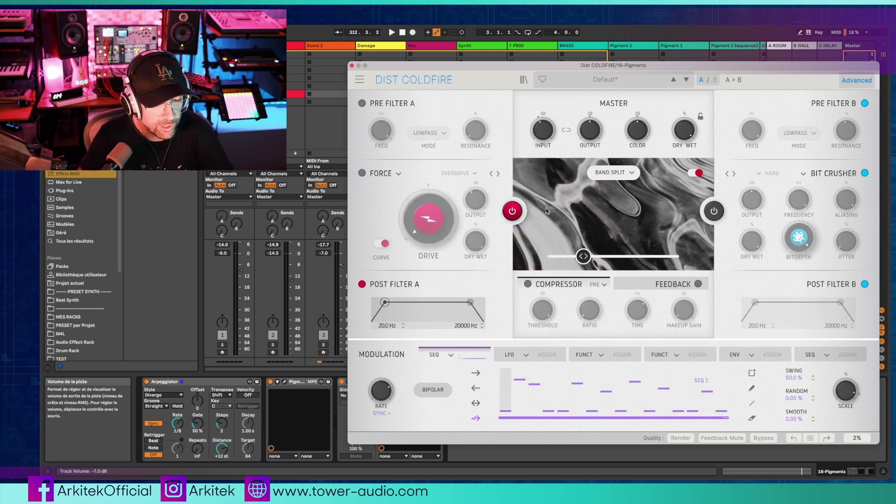
click(512, 210)
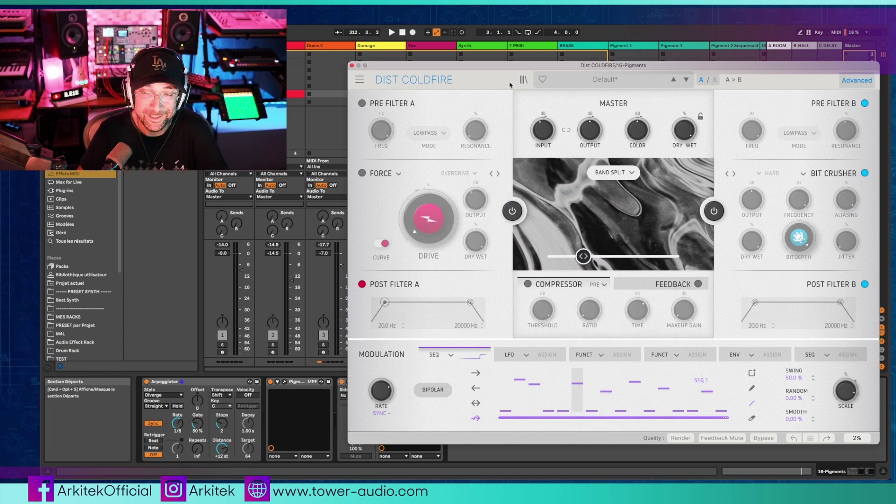
drag(527, 68, 524, 72)
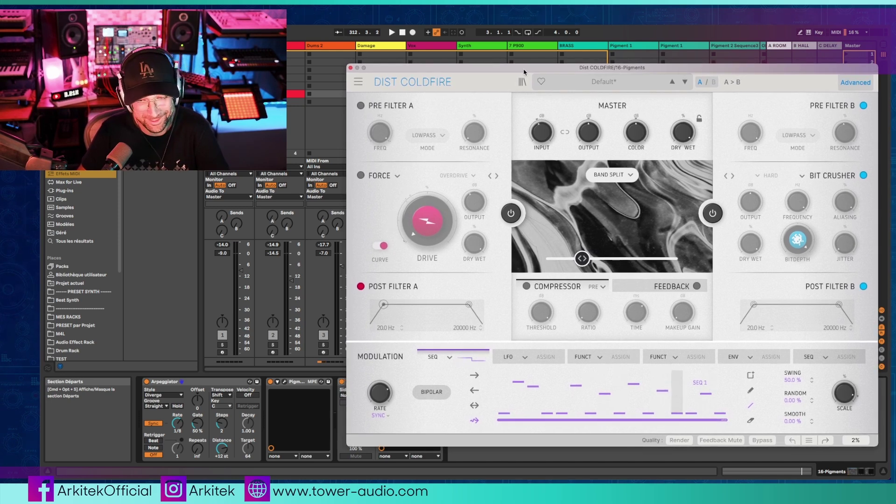
click(511, 214)
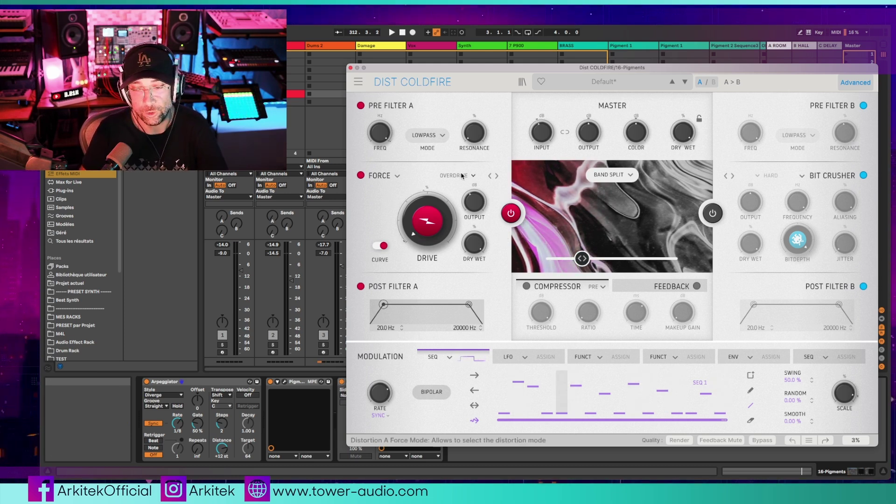
drag(431, 69, 432, 71)
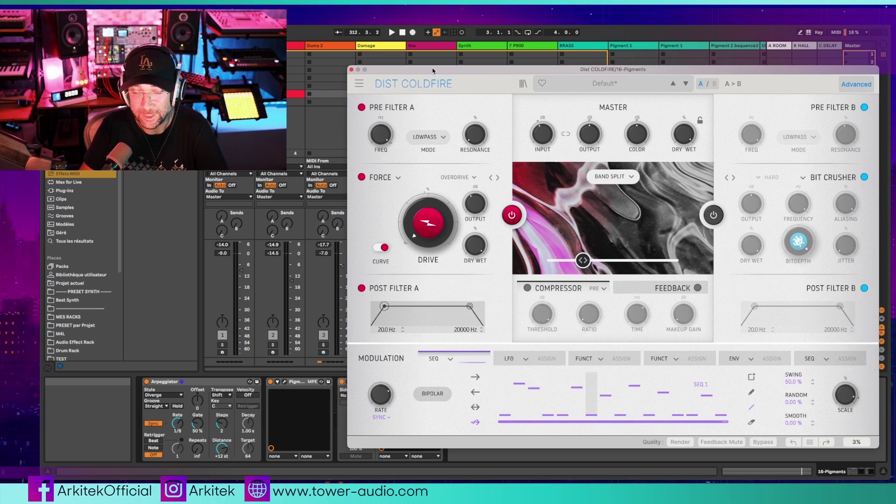
Start playback, solo the Kick track and open its Dist COLDFIRE plug-in window
key(ctrl+alt+p)
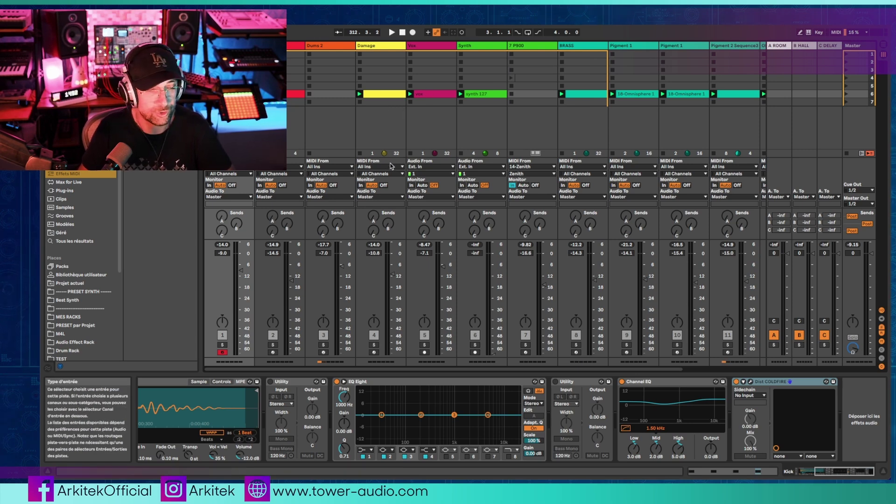
key(space)
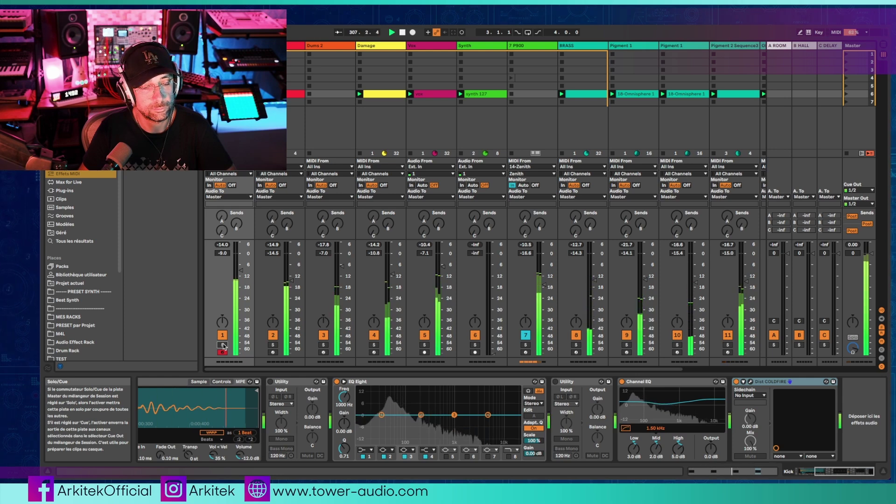
click(223, 346)
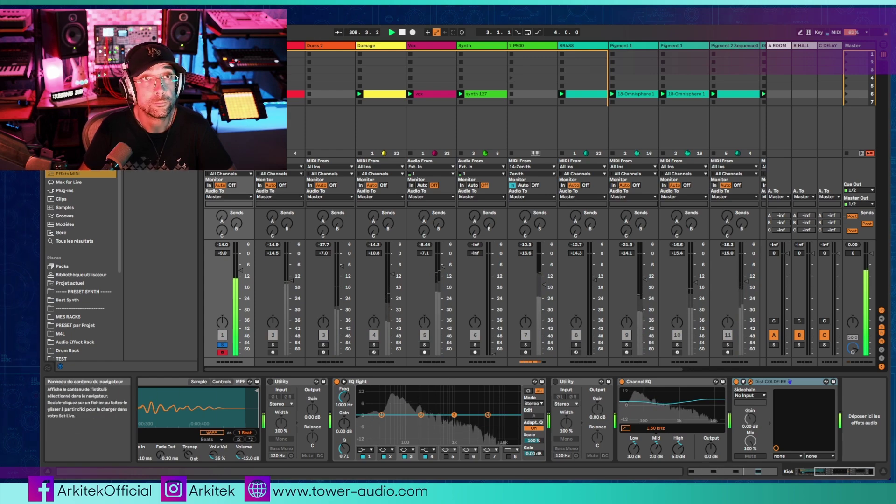
click(750, 382)
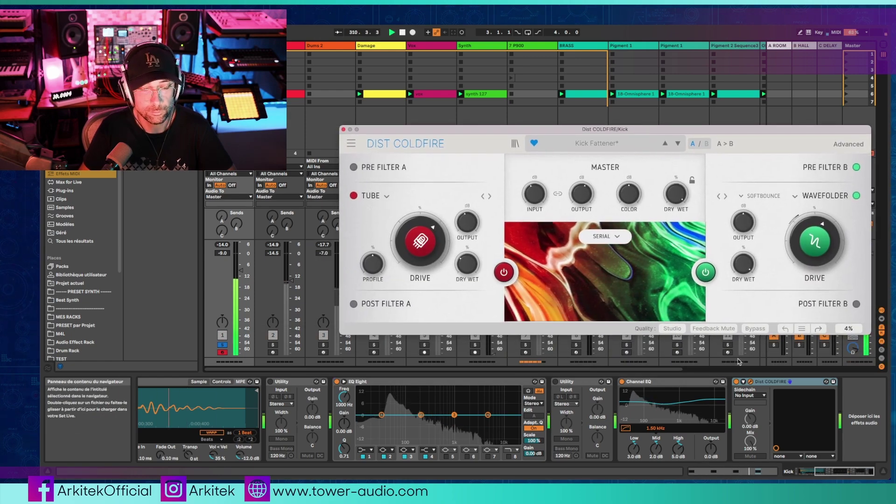
Compare the kick with its Dist COLDFIRE device off and on, and close the plug-in window
click(738, 384)
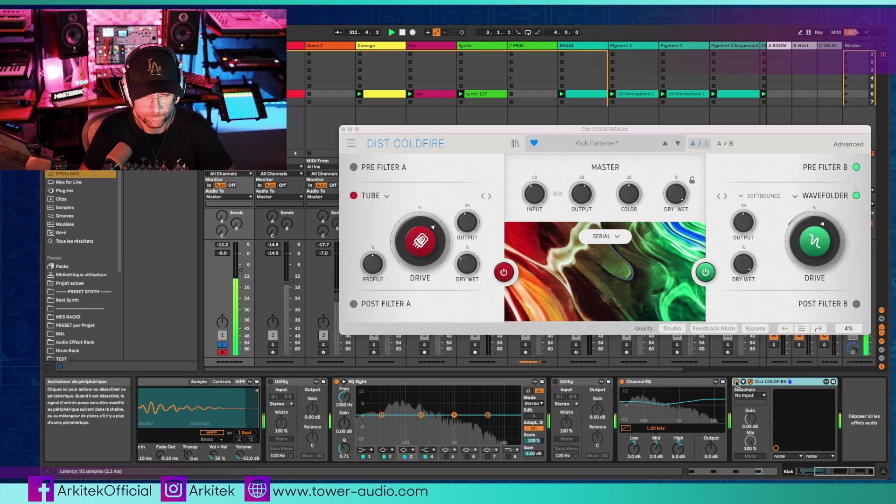
click(502, 295)
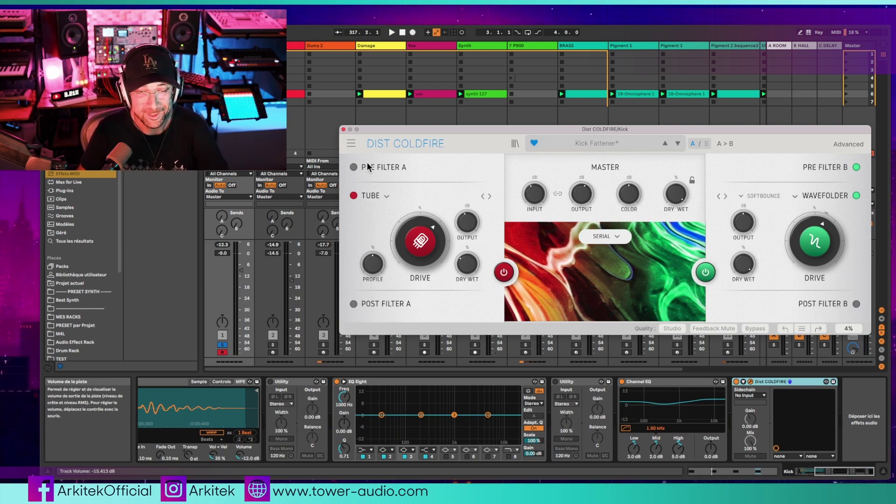
click(344, 129)
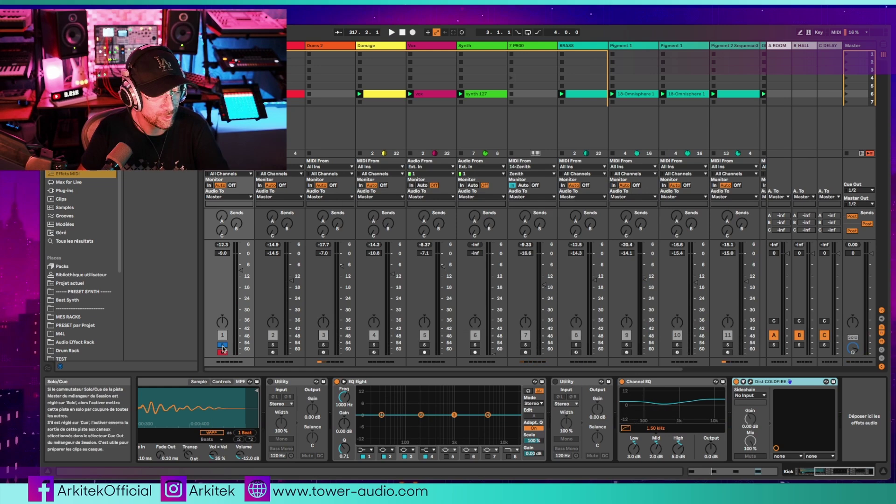
Solo the Dums 2 track and enlarge its Dist COLDFIRE window to show the full modulation section
click(312, 343)
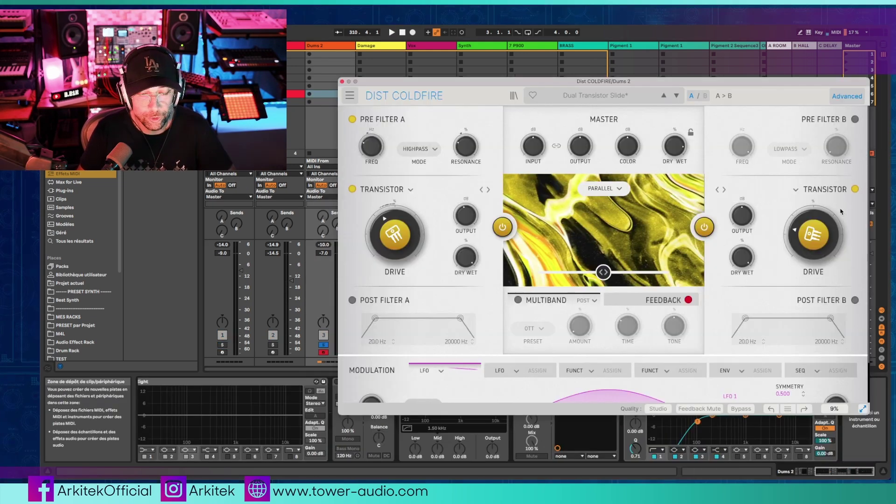
scroll(758, 118, down, 1)
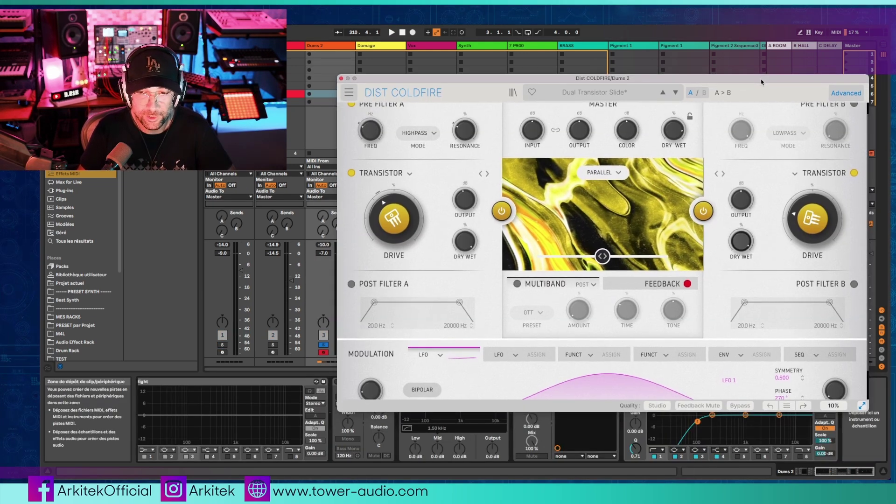
click(861, 406)
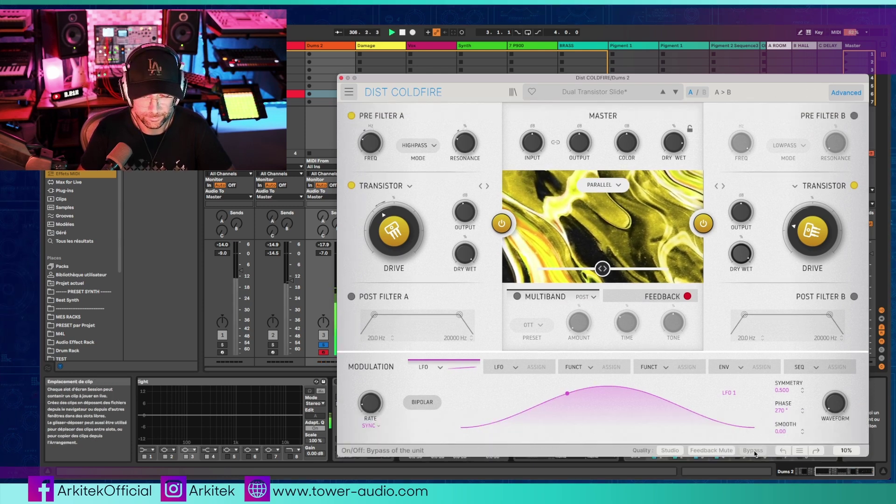
Compare the Dums 2 track with its Dist COLDFIRE bypassed and active, and close the plug-in window
click(753, 451)
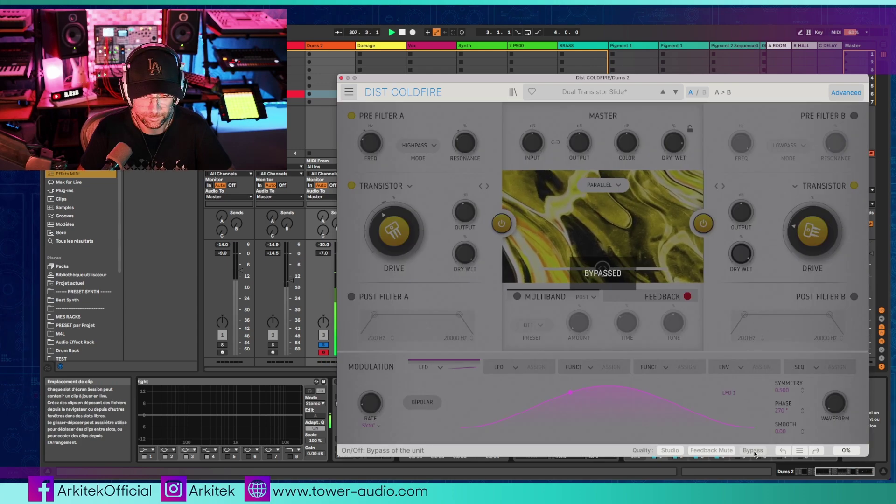
click(753, 451)
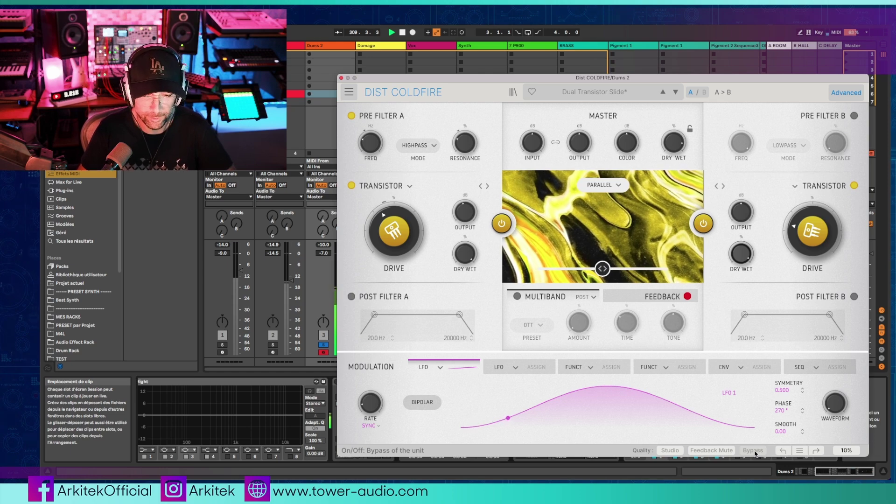
click(754, 451)
click(753, 451)
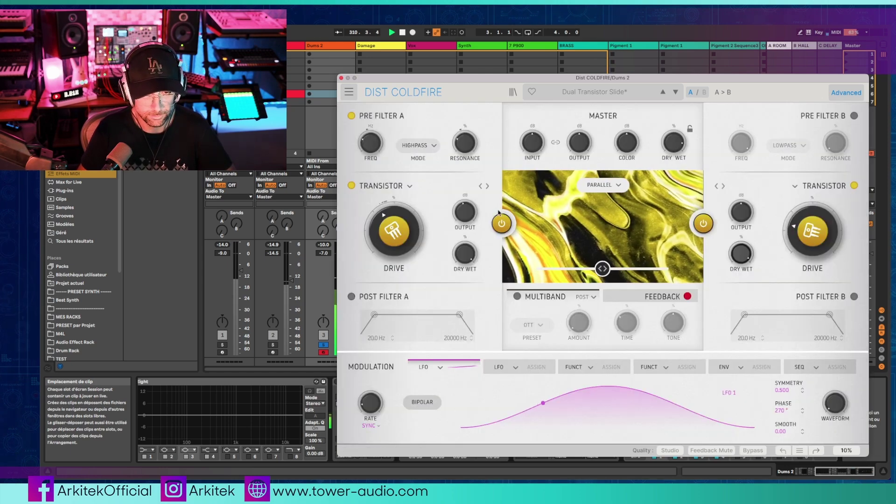
click(341, 78)
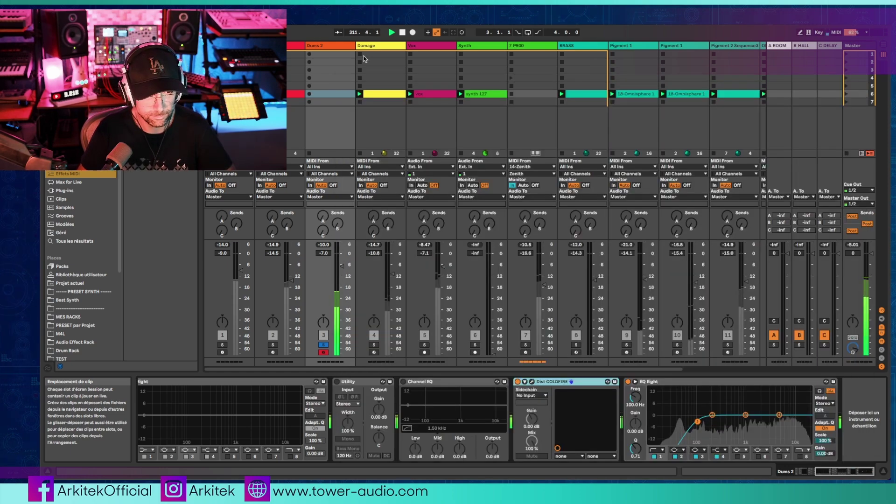
Open the Damage track's Dist COLDFIRE with the Fishtails preset and compare it bypassed and active
click(405, 43)
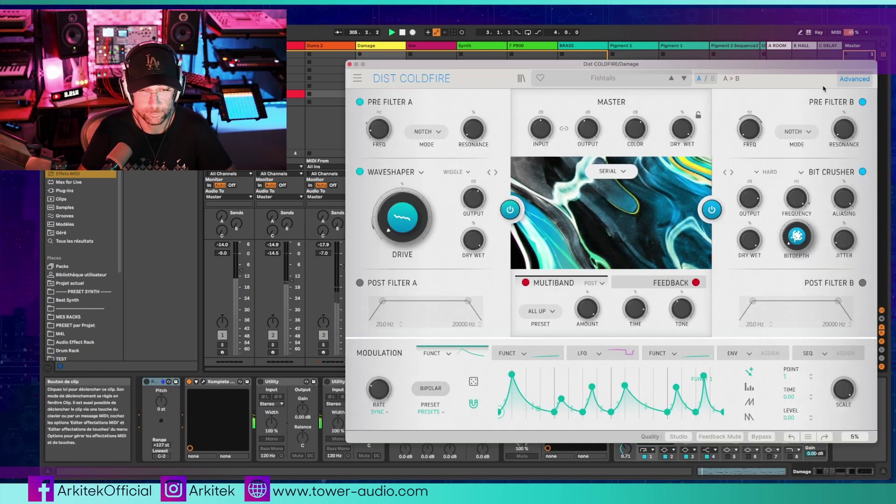
click(762, 437)
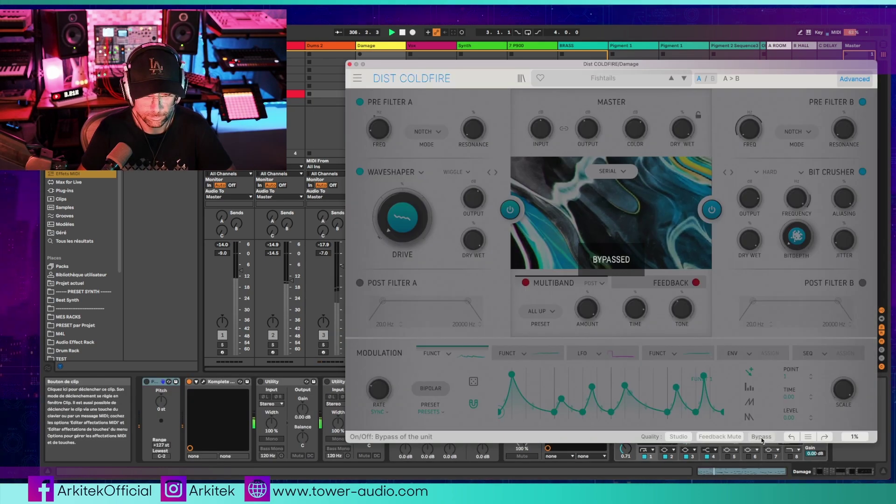
click(762, 437)
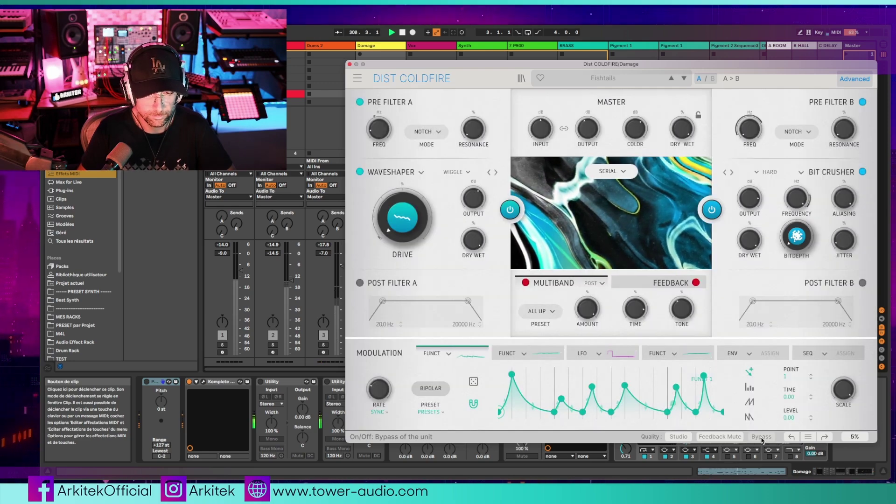
Show the Damage track's Function 1, Function 2, LFO 3 and Function 4 modulators in turn, and close the plug-in window
mouse_move(476, 355)
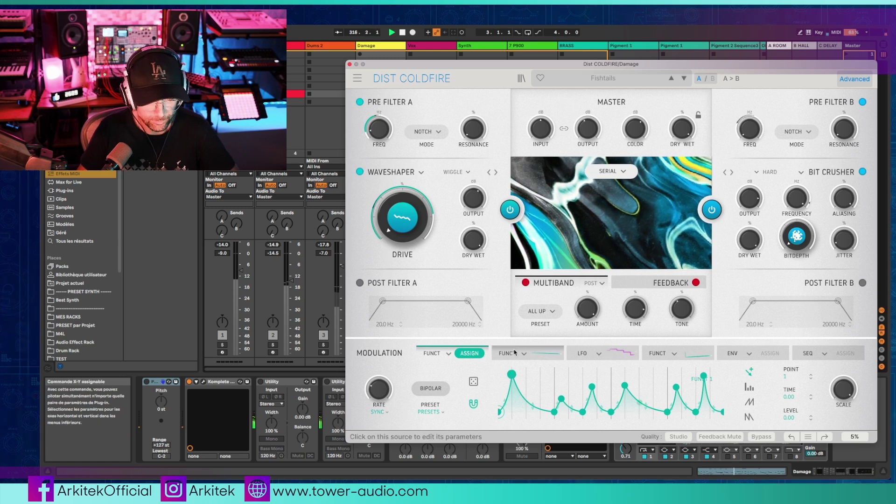
click(541, 355)
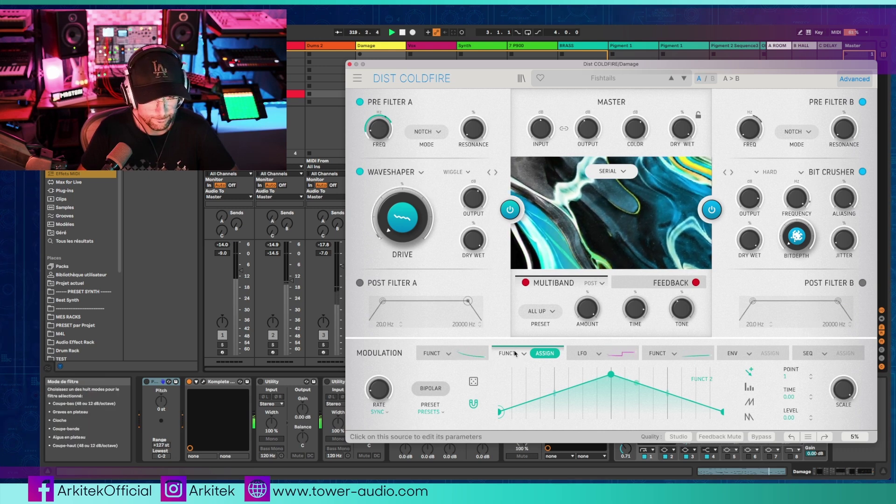
click(617, 354)
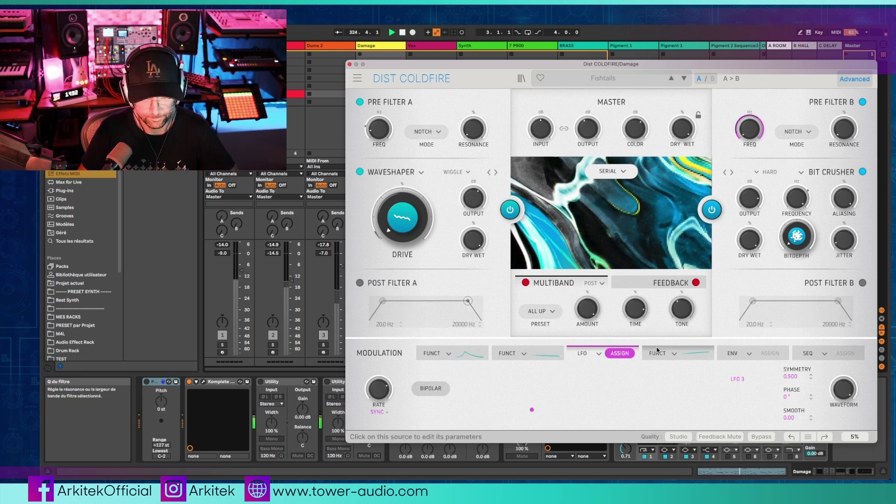
click(684, 354)
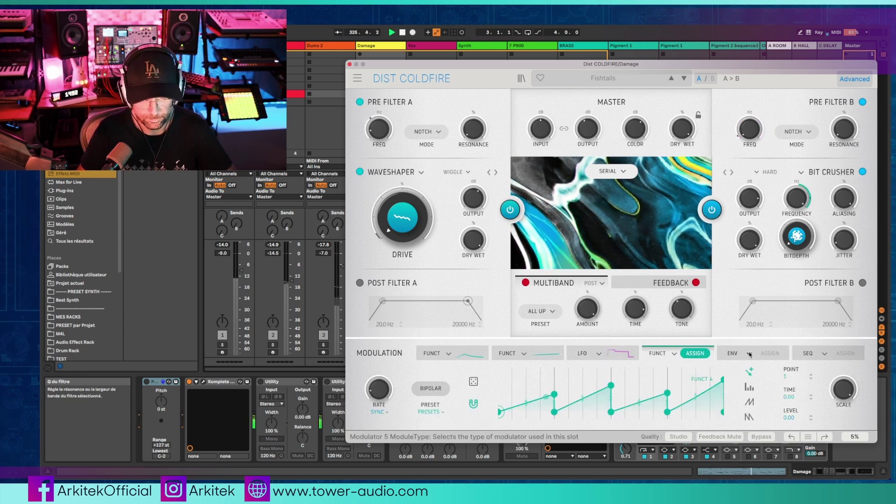
click(350, 64)
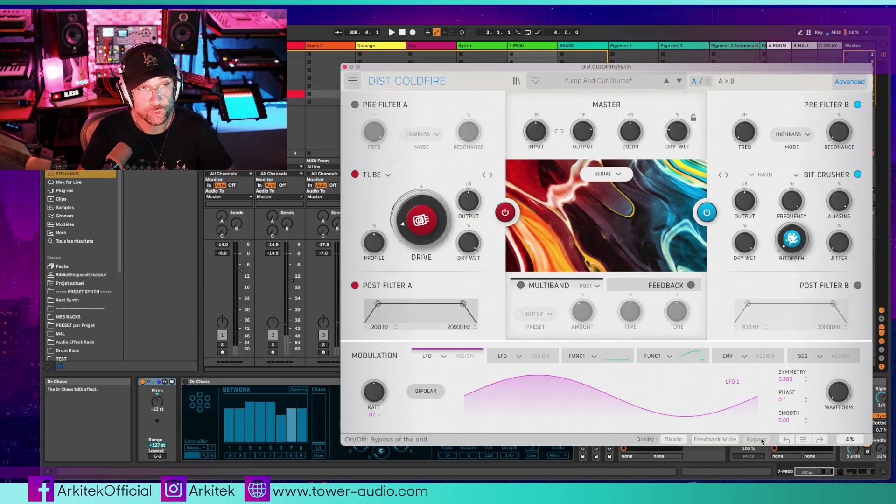
Play the Synth track while adjusting its Dist COLDFIRE master dry/wet mix, and compare the plug-in bypassed and active
key(space)
mouse_move(677, 131)
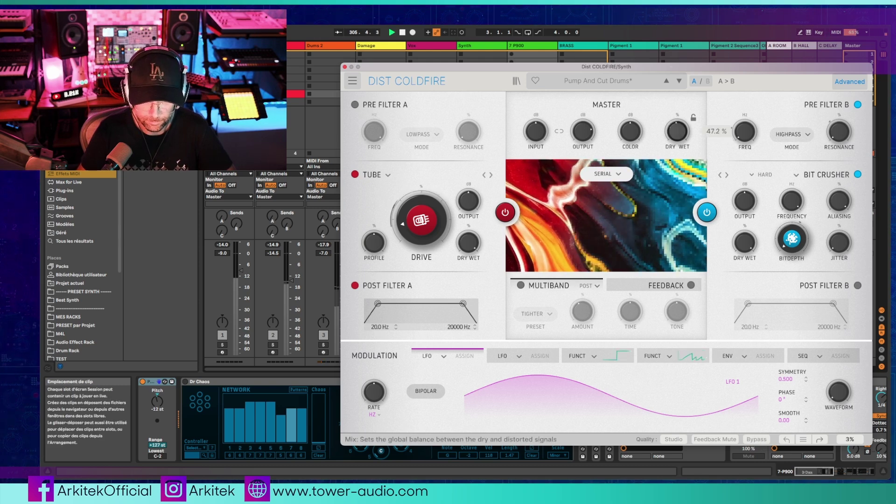
drag(677, 131, 677, 177)
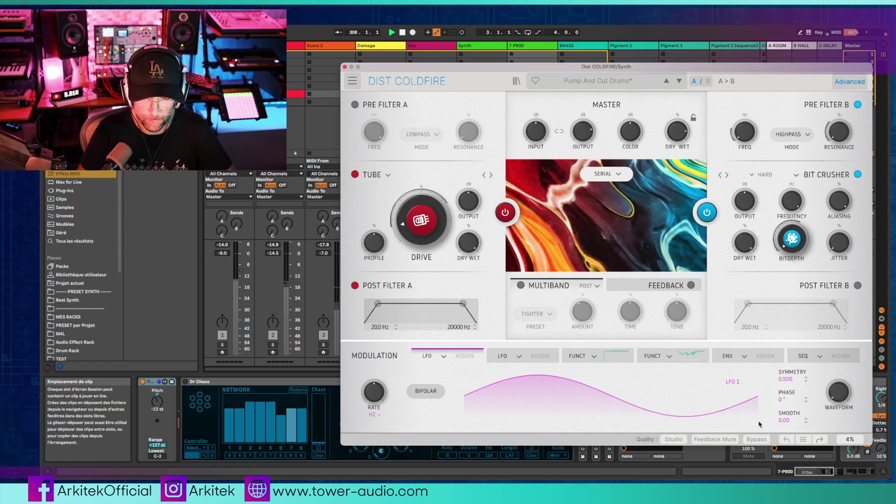
click(756, 440)
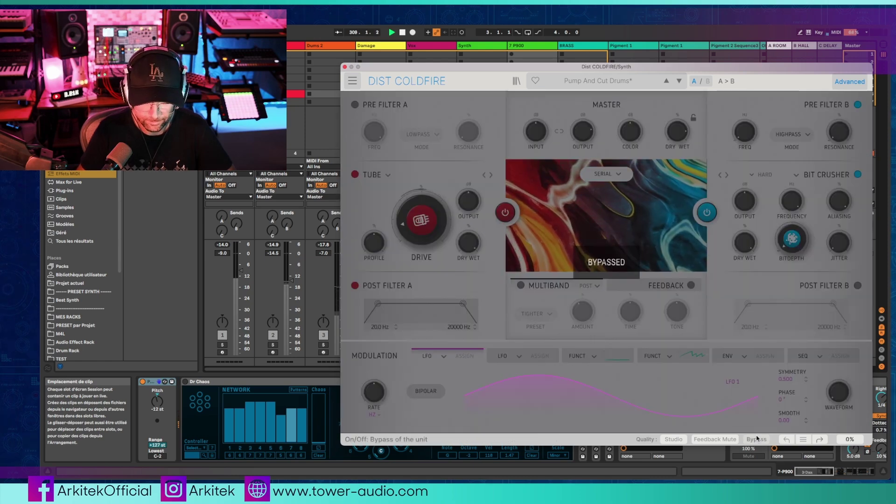
click(757, 439)
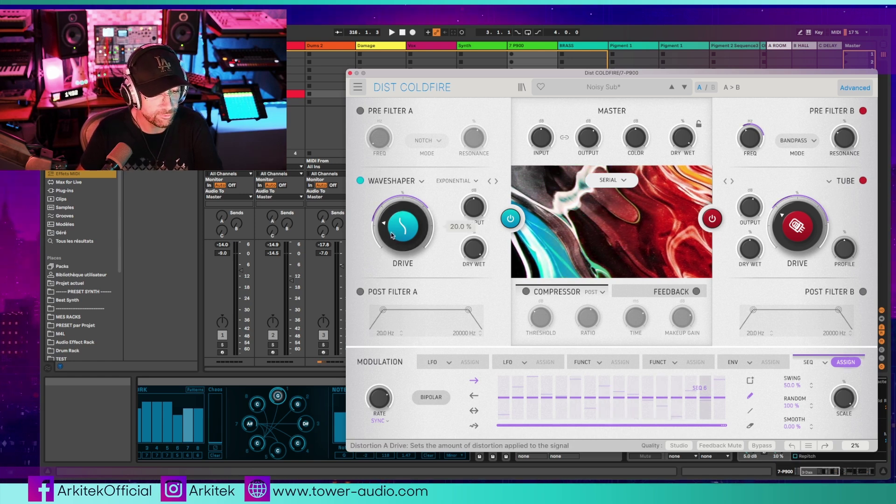
Raise the master dry/wet mix on the 7 P900 track's Dist COLDFIRE from 0 % and compare Pre Filter B off and on
mouse_move(814, 226)
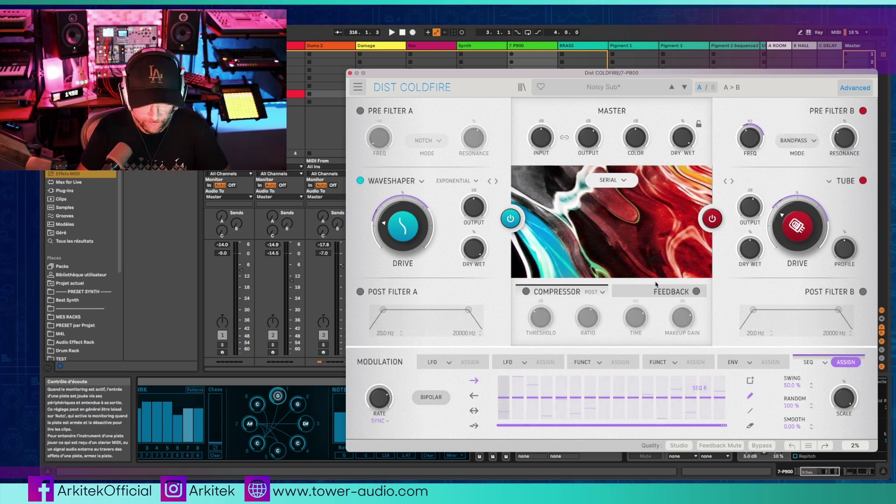
mouse_move(686, 138)
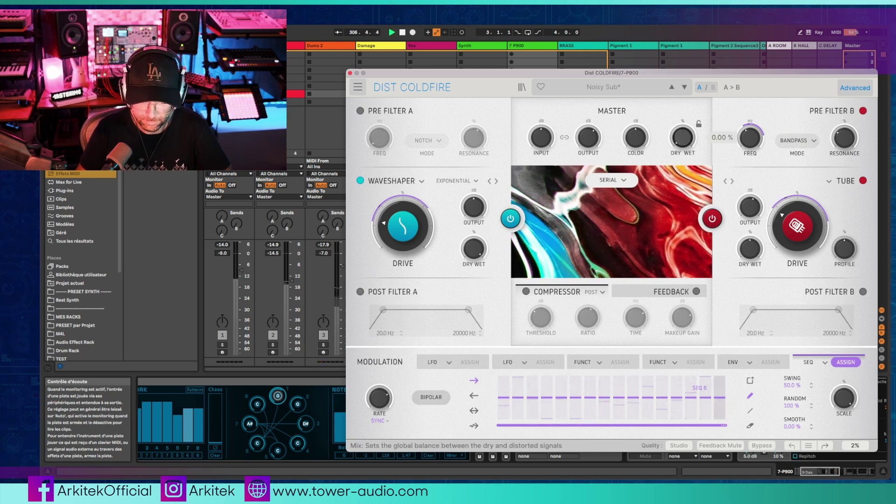
drag(686, 139, 686, 120)
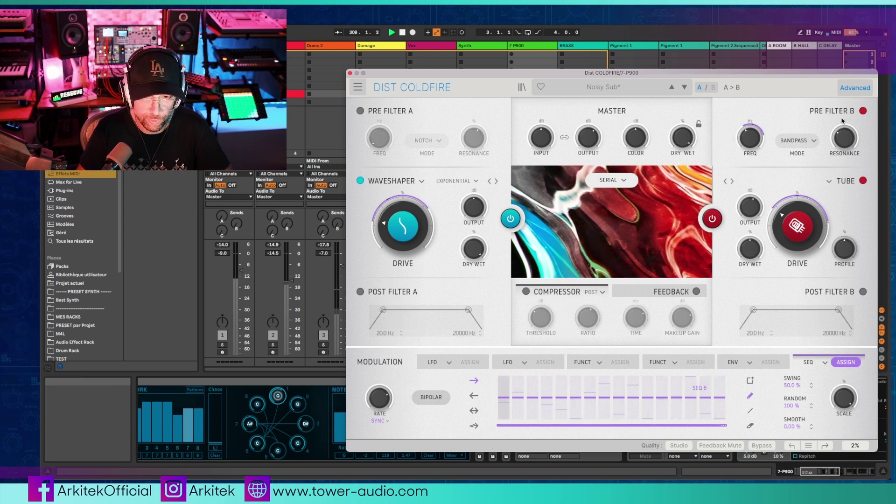
click(863, 112)
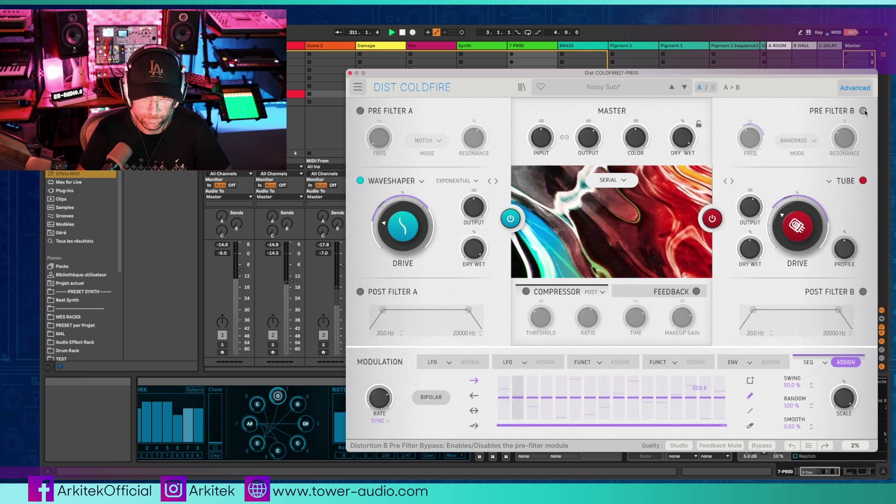
click(864, 111)
drag(833, 146, 834, 157)
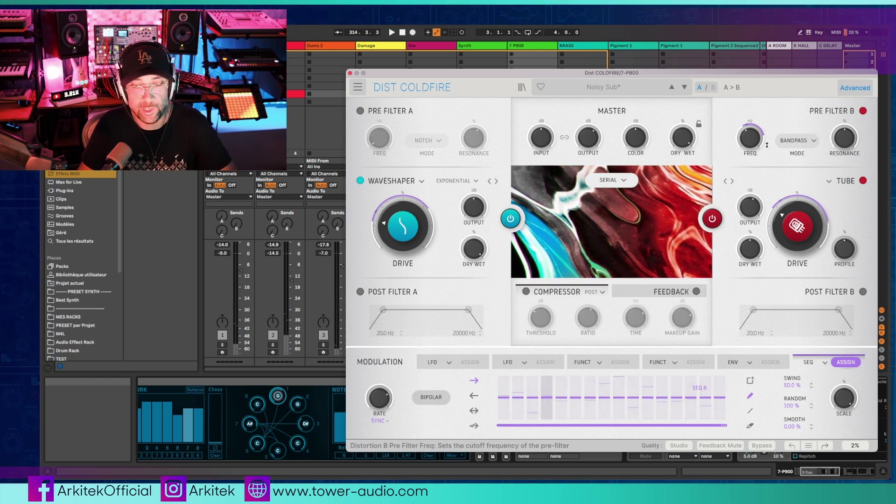
Point out Pre Filter B's frequency and resonance controls, compare the filter off and on again, and close the plug-in window
mouse_move(753, 140)
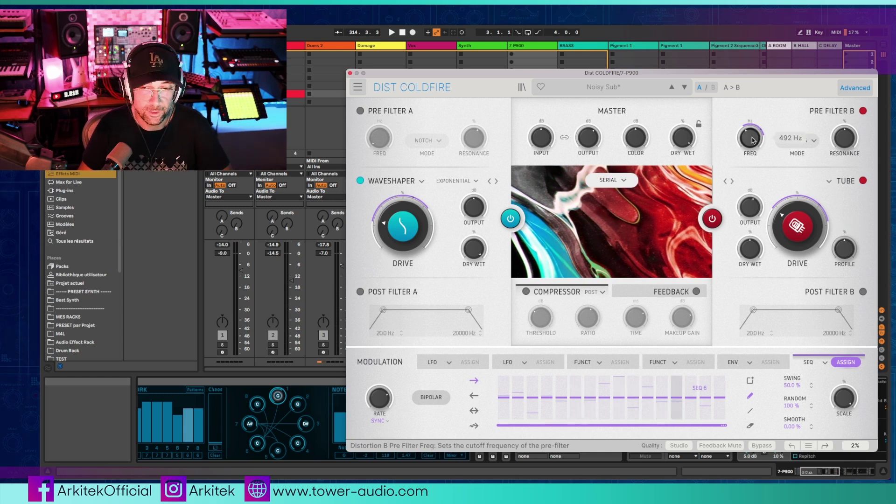
drag(752, 140, 763, 140)
mouse_move(845, 141)
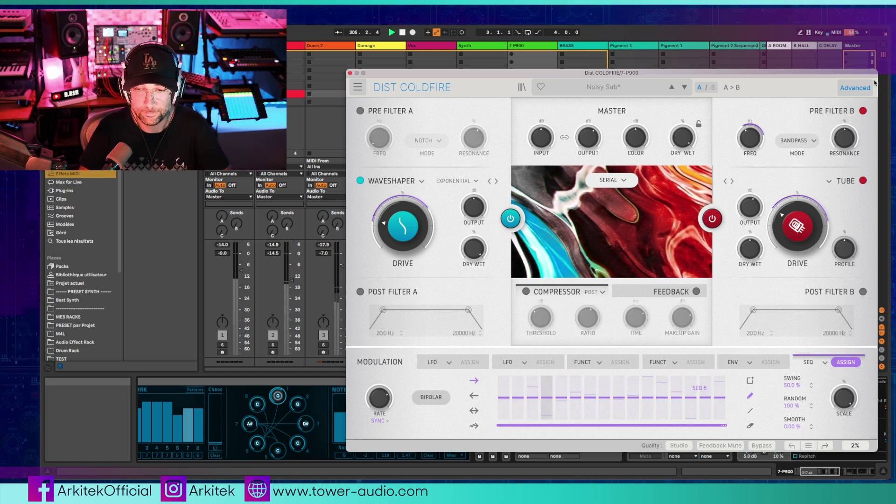
click(863, 112)
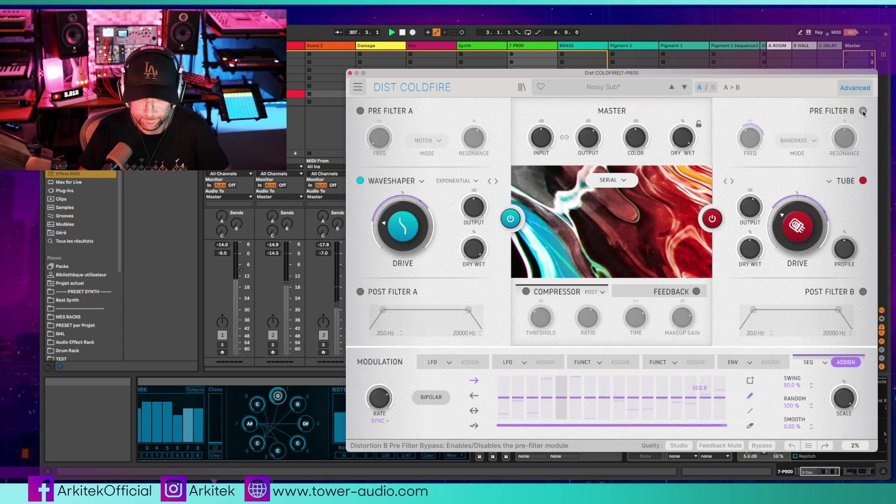
click(863, 112)
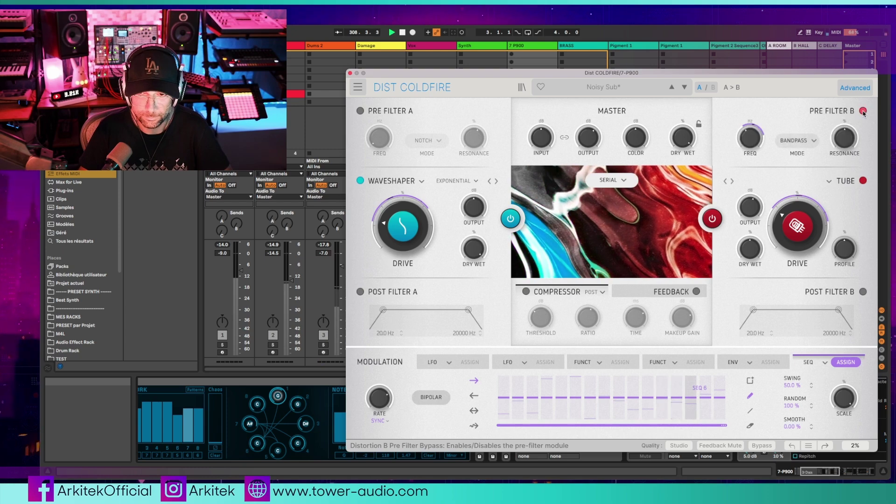
click(351, 73)
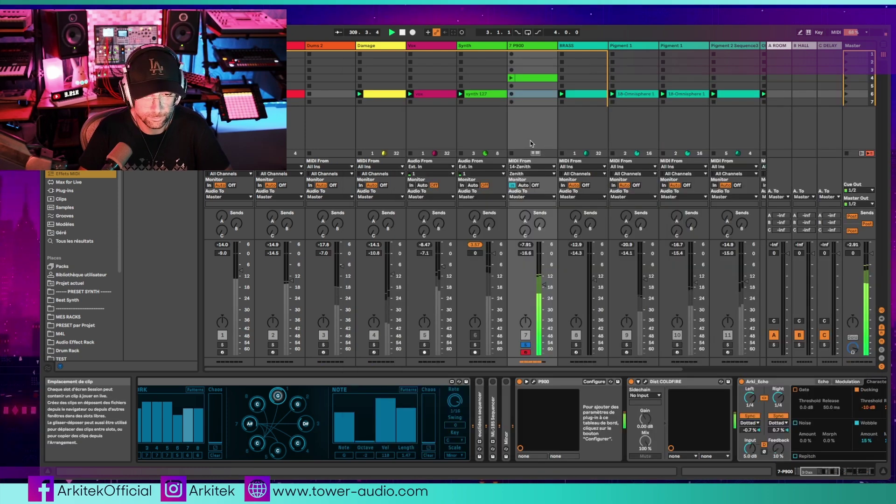
Open the BRASS track's Dist COLDFIRE, compare it bypassed and active during playback, and show its Function 5 modulator
key(Right)
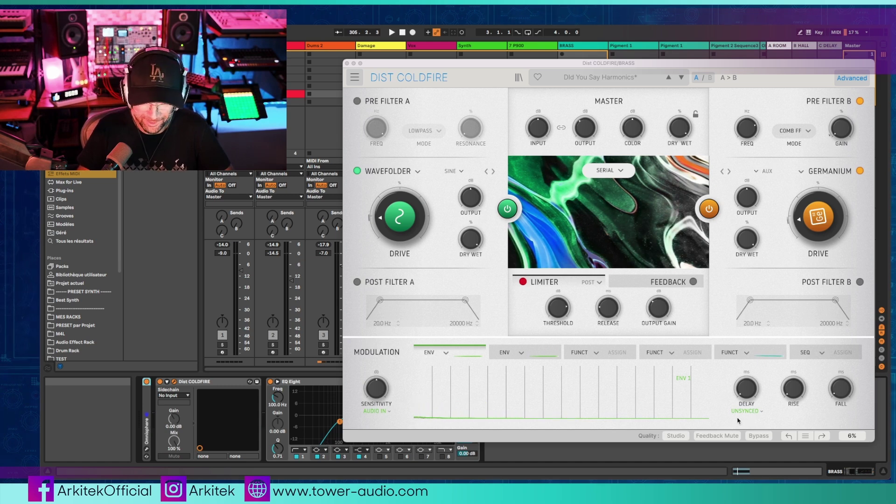
key(space)
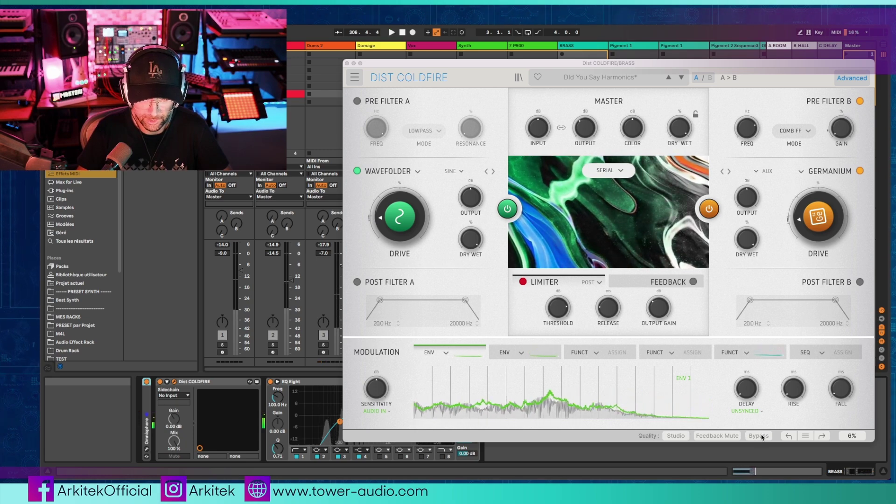
click(763, 437)
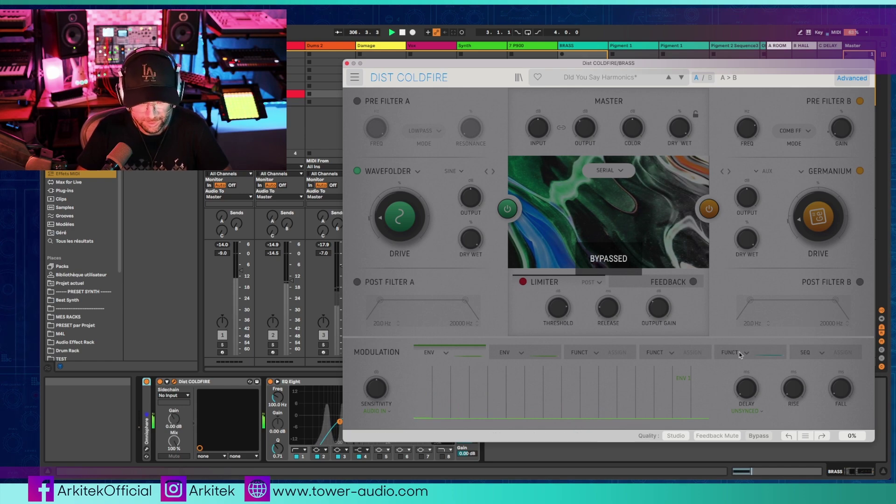
click(758, 435)
click(730, 352)
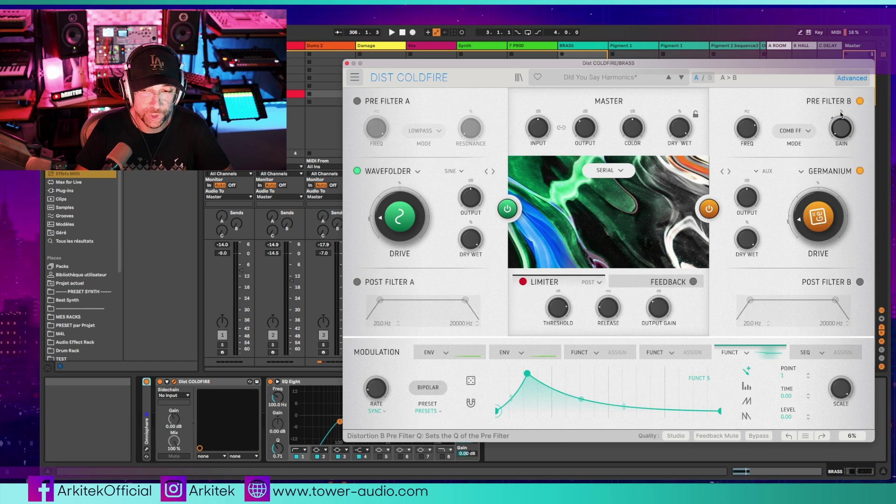
View the filter modes of the BRASS track's Pre Filter B, compare the filter off and on, and close the plug-in window
click(809, 131)
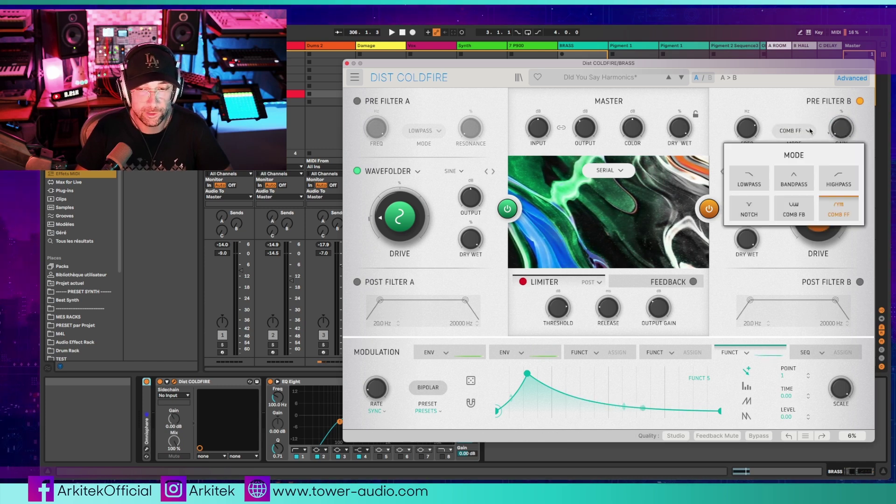
click(810, 131)
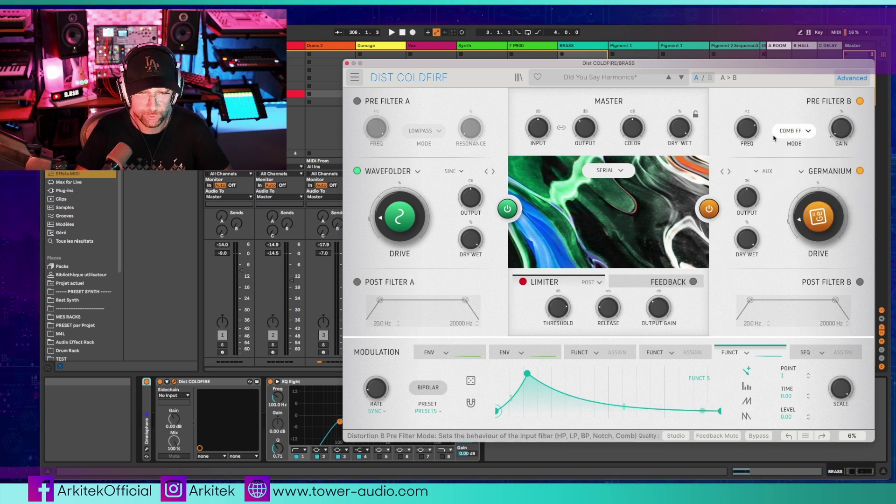
key(space)
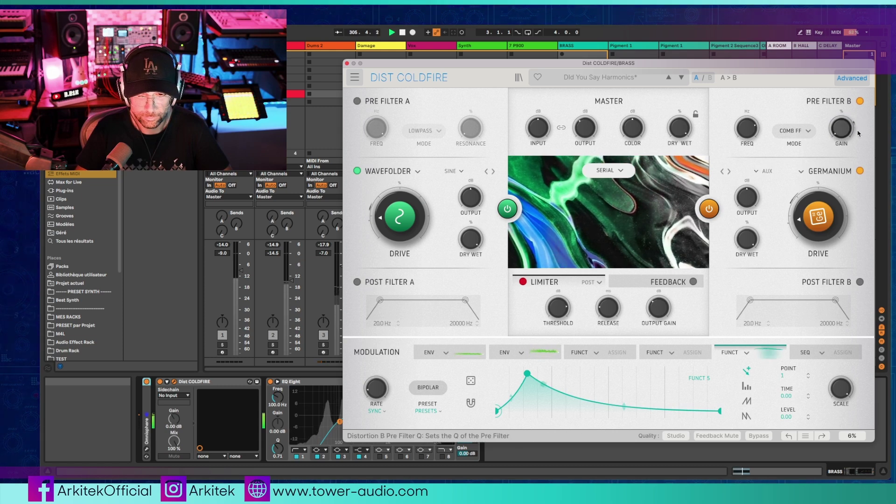
click(859, 102)
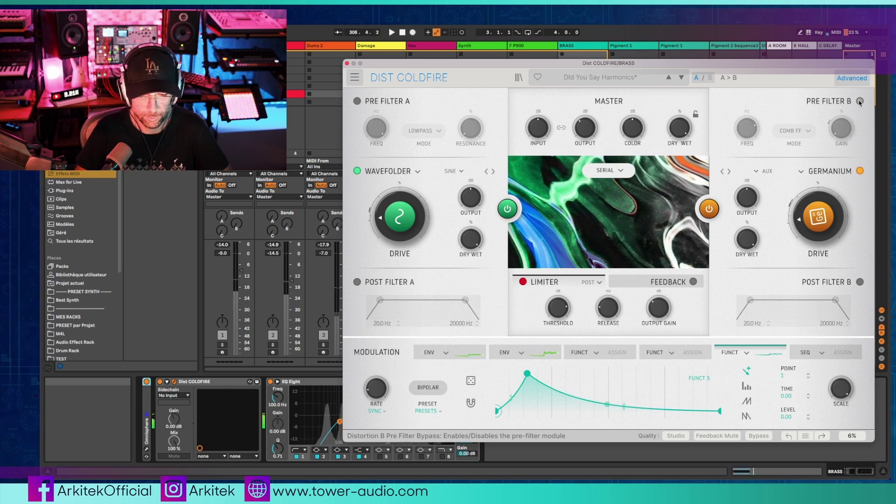
click(859, 101)
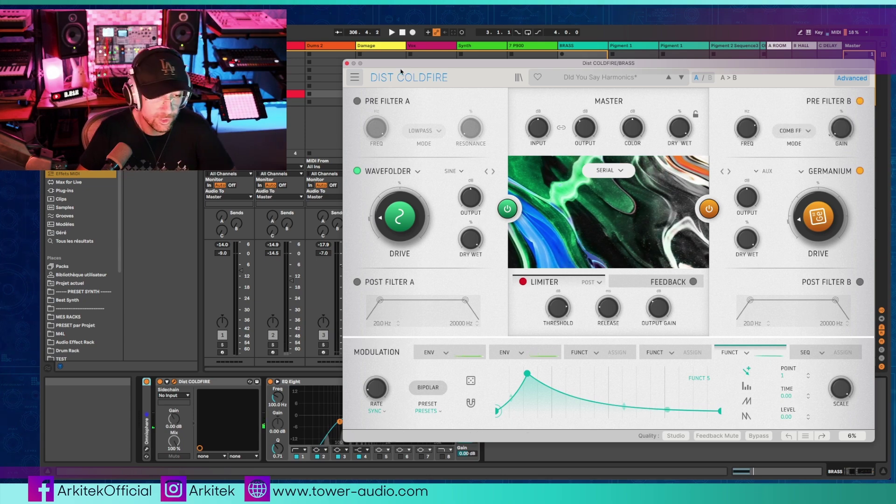
click(347, 63)
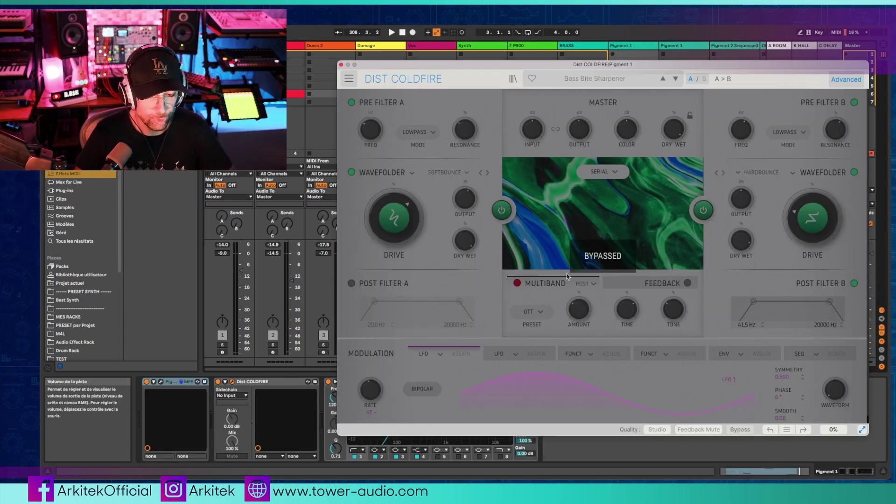
Compare the Pigment 1 track with its Dist COLDFIRE active and bypassed, viewing the track's Pigments synth in between
click(739, 432)
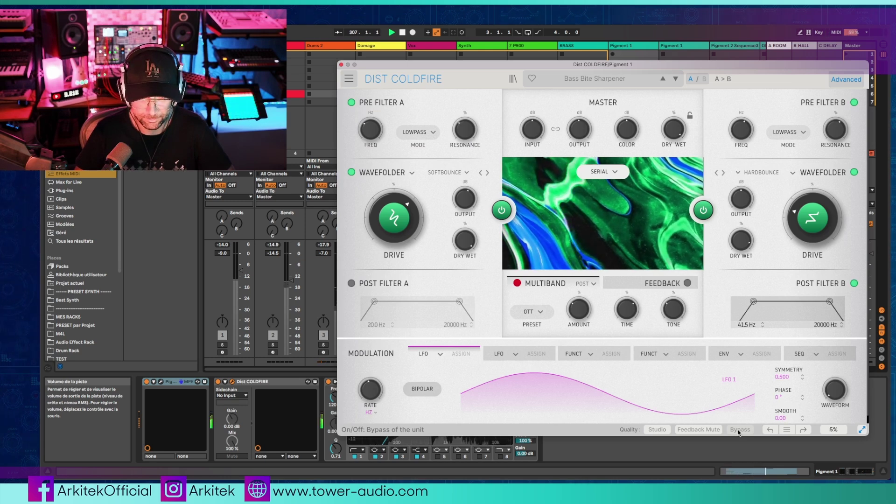
click(739, 430)
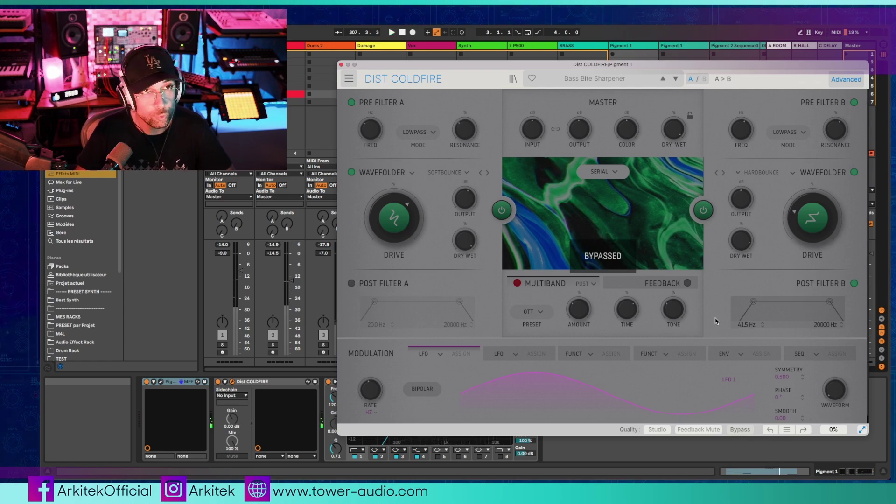
click(161, 382)
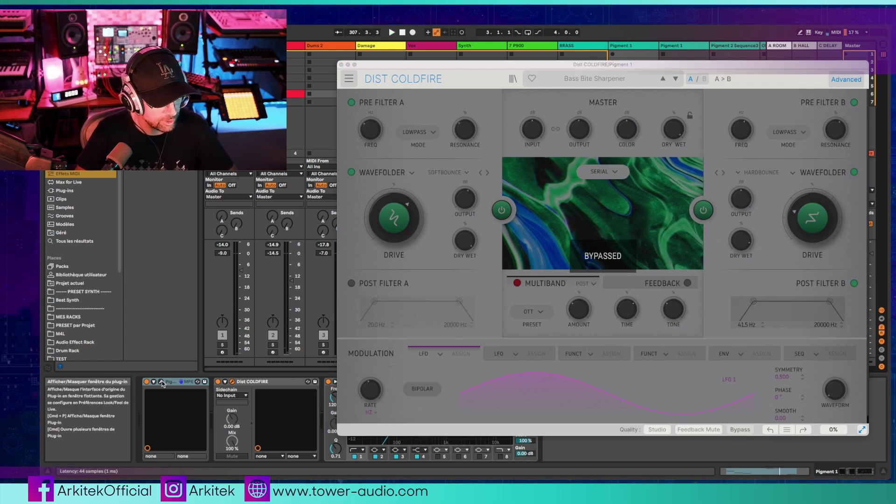
drag(685, 21, 681, 72)
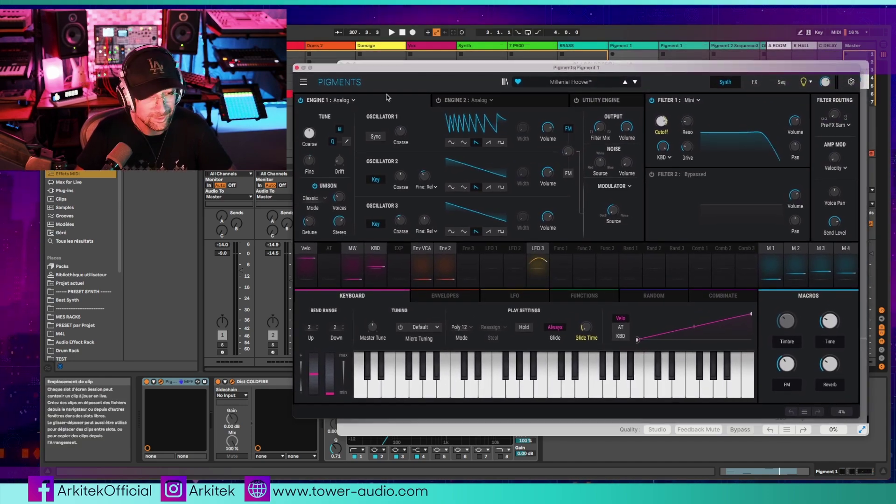
click(792, 435)
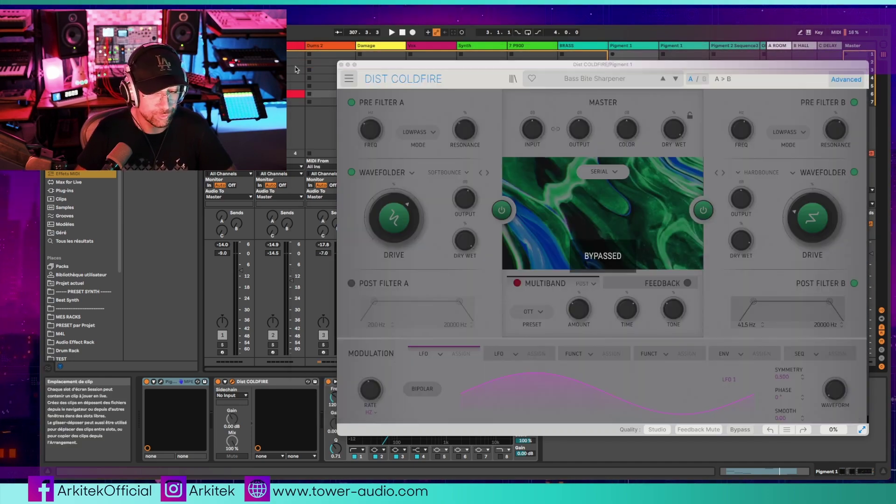
click(742, 430)
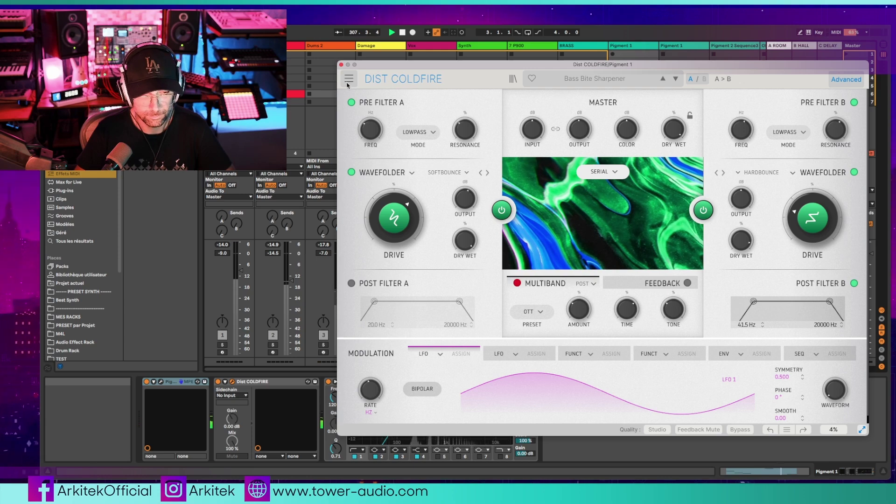
View the second Pigment 1 track's KORG MS-20 V synth and compare its Dist COLDFIRE bypassed and active during playback
click(341, 66)
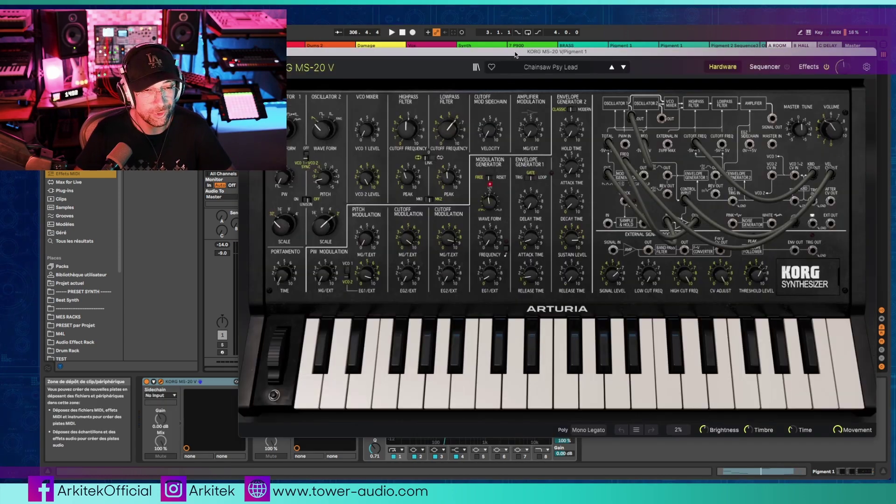
drag(515, 55, 530, 74)
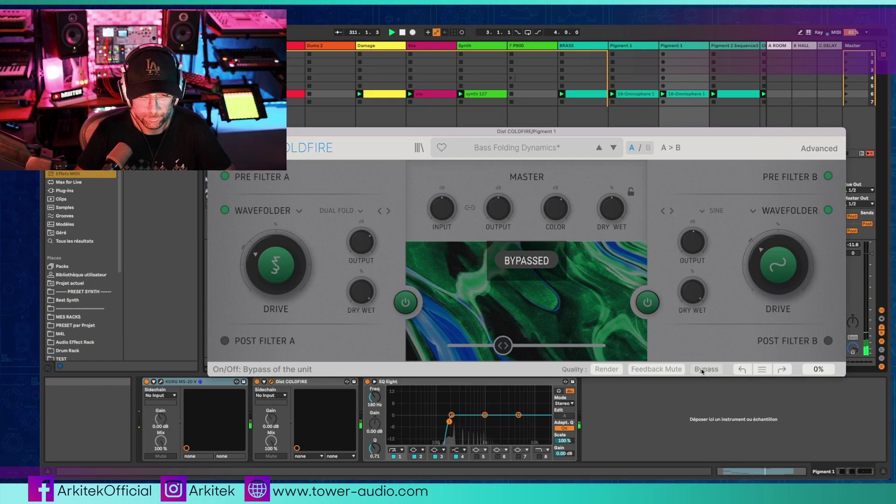
click(705, 369)
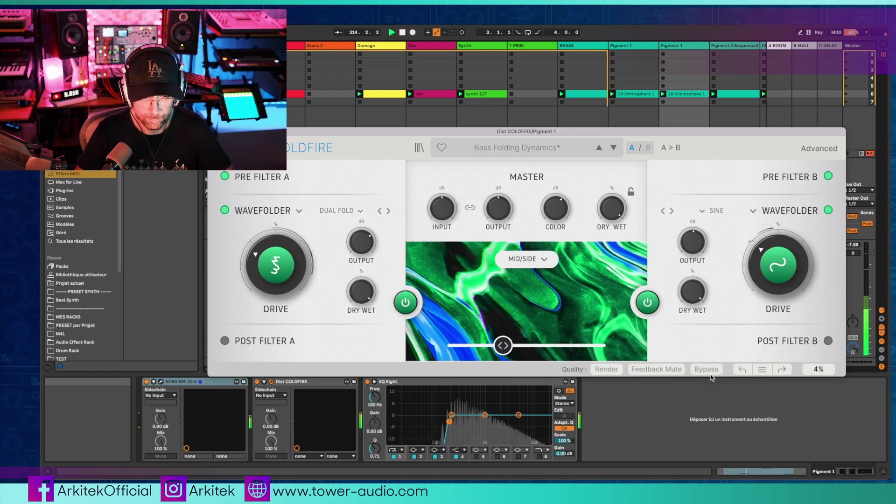
Show the advanced view of the second Pigment 1 track's Dist COLDFIRE and close the plug-in window
click(820, 148)
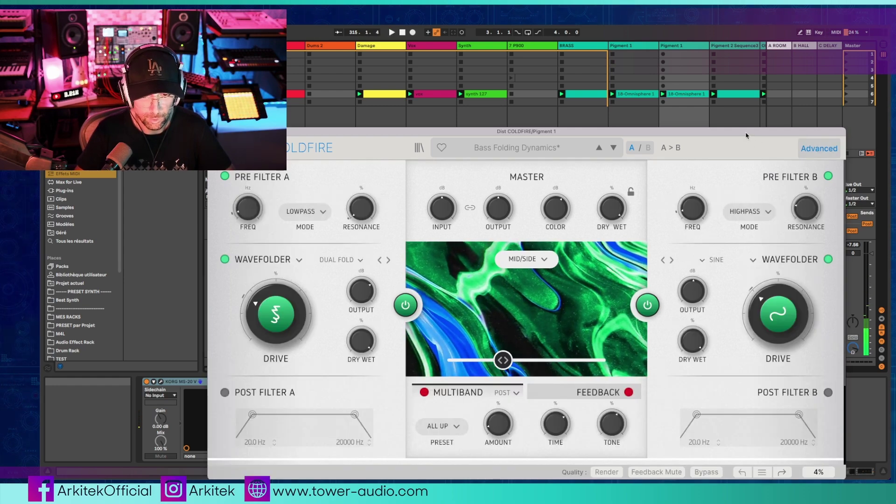
drag(746, 134, 763, 96)
click(231, 94)
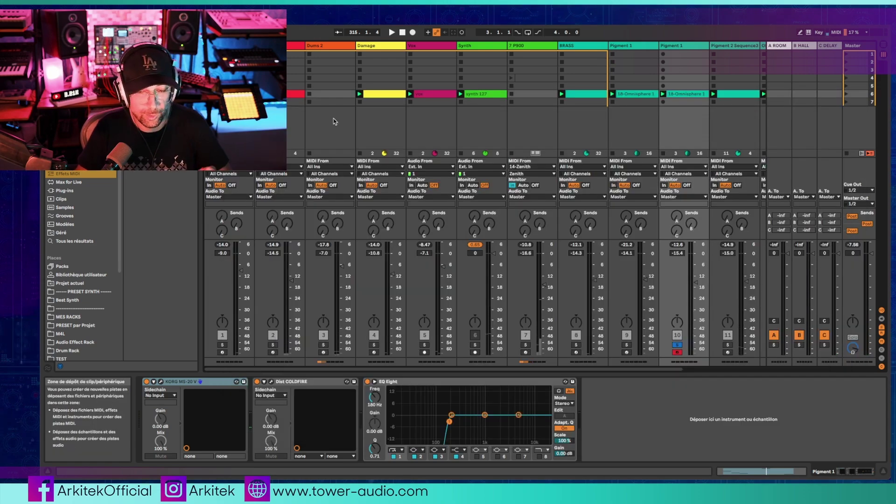
Open the Pigment 2 Sequence track's Dist COLDFIRE, compare it active and bypassed during playback, and point out its LFO 1 modulator
click(755, 47)
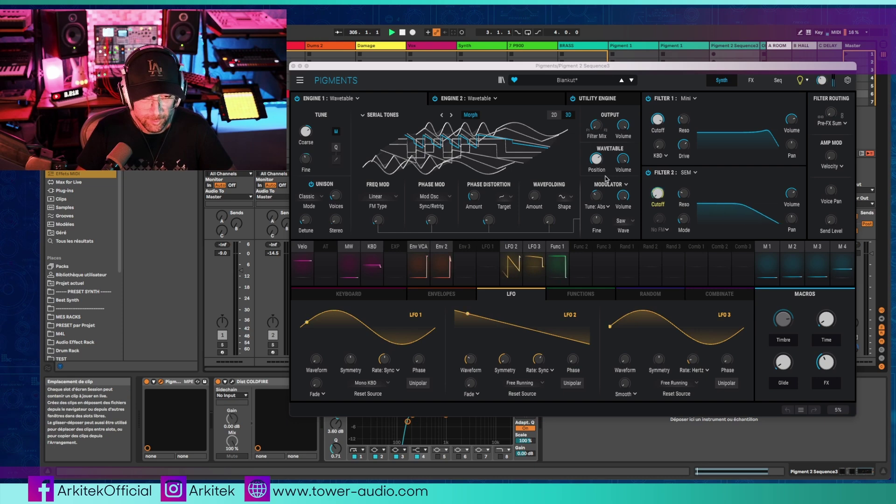
click(232, 382)
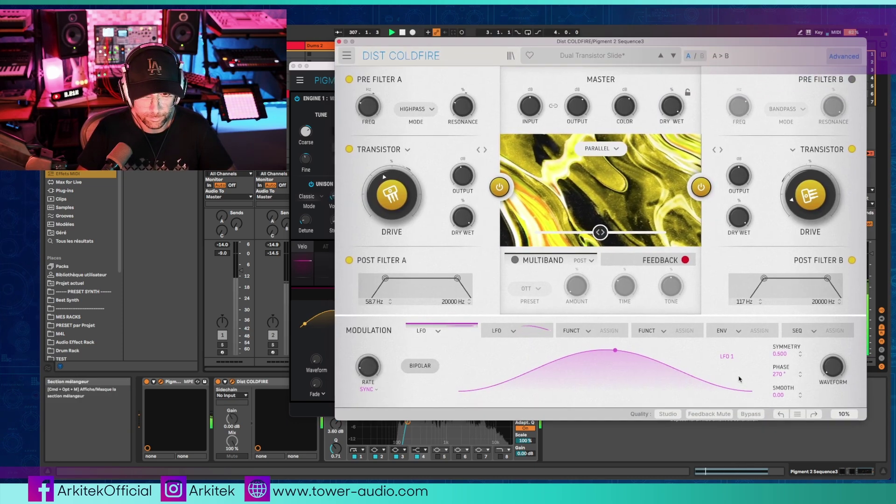
click(750, 413)
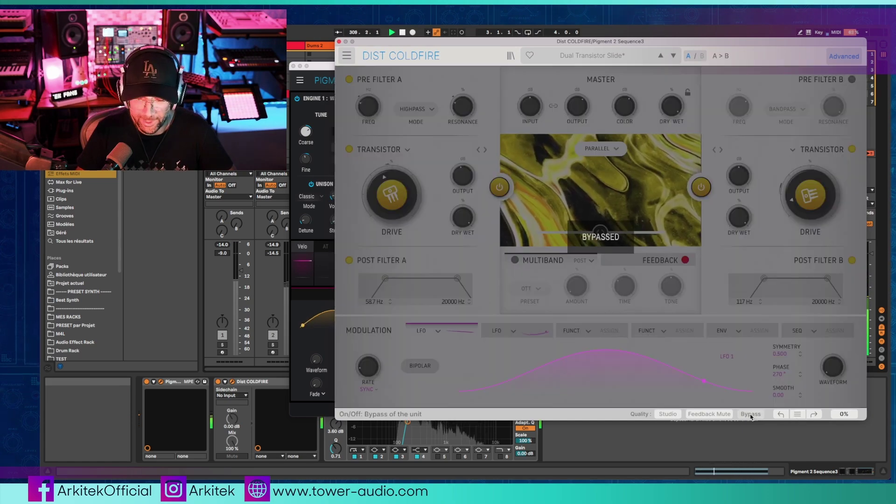
click(751, 415)
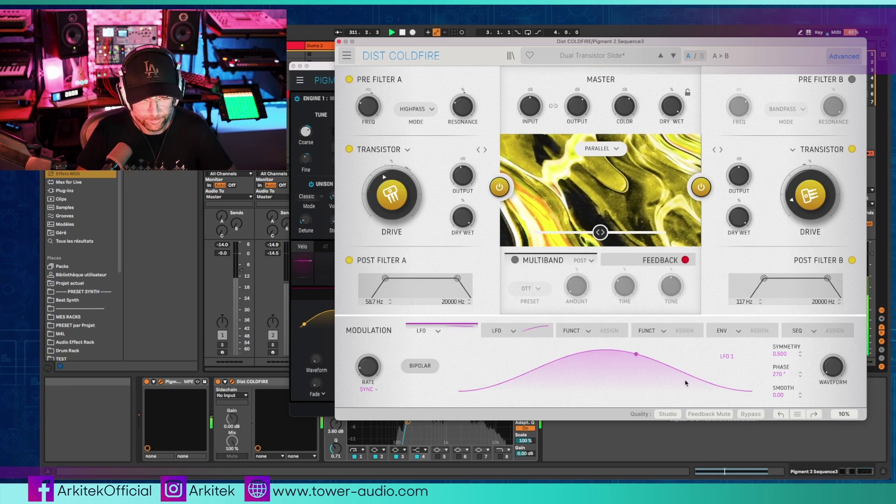
click(459, 330)
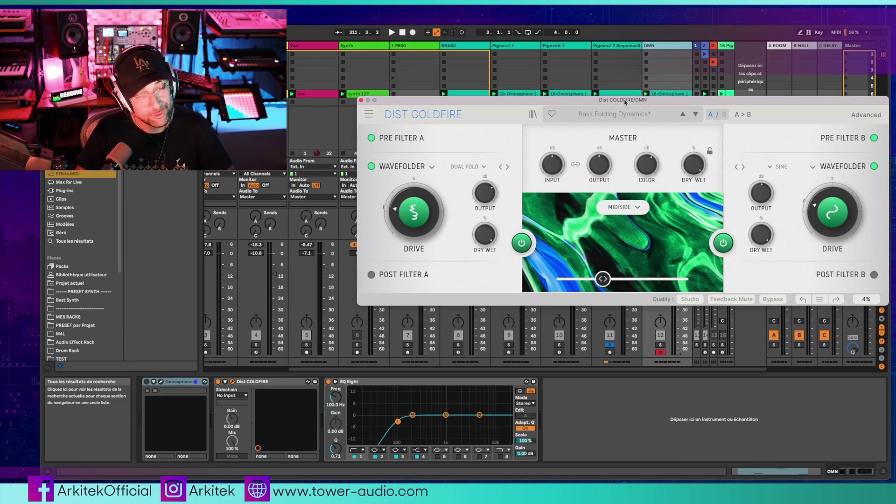
Reposition the OMN track's Dist COLDFIRE window and show its advanced view with the envelope modulators
drag(625, 102, 596, 89)
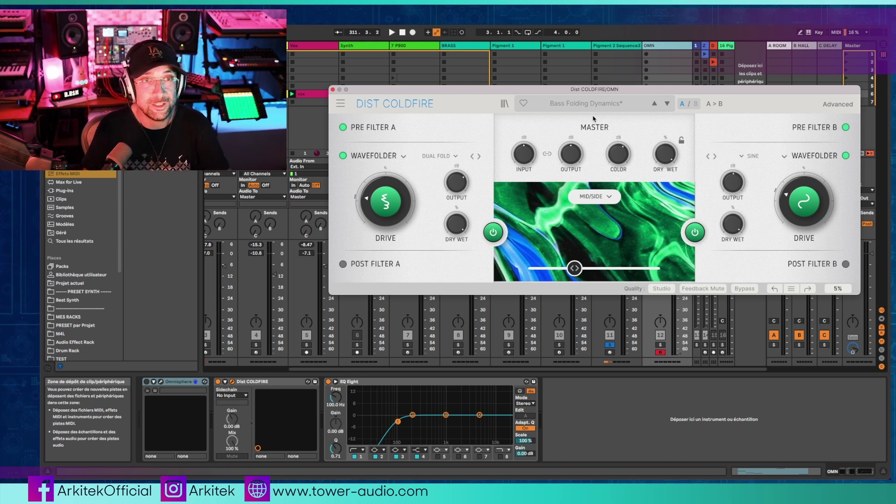
click(848, 103)
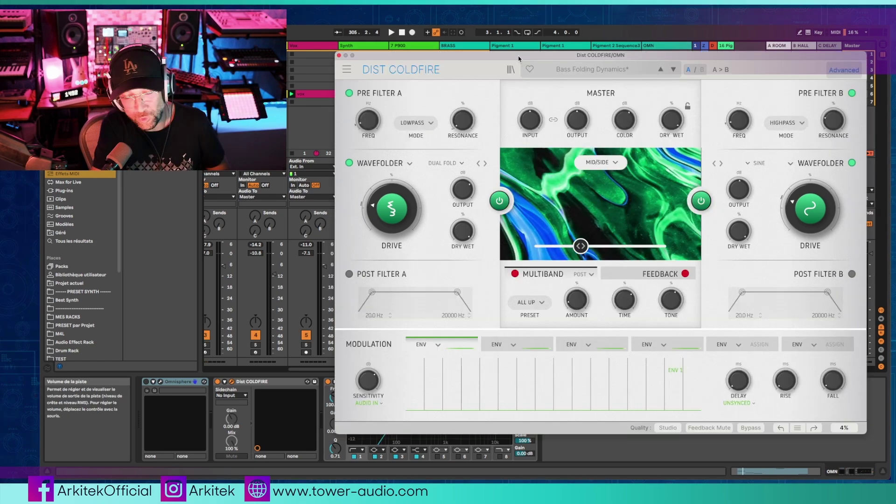